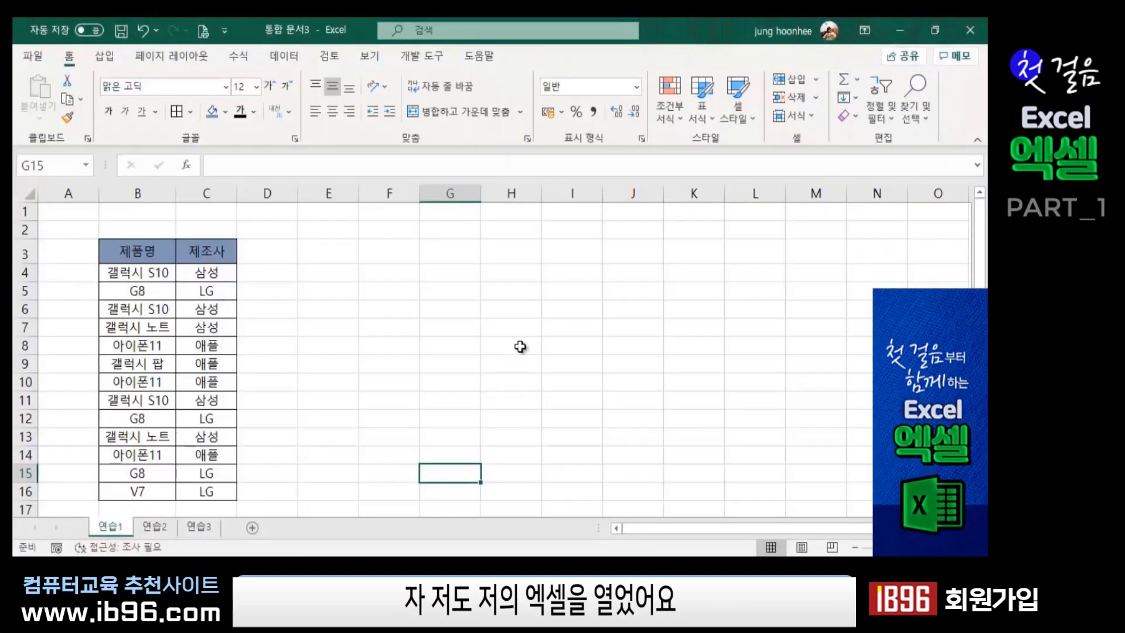
{"action": "left_click", "coordinate": [520, 347]}
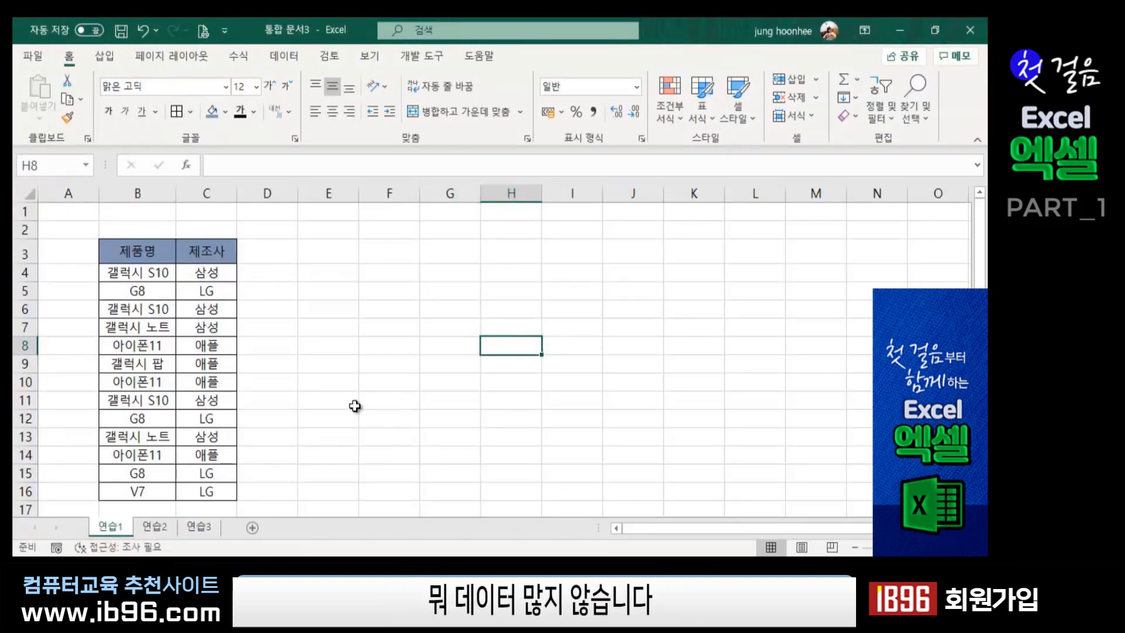
{"action": "scroll", "coordinate": [367, 387], "scroll_direction": "up", "scroll_amount": 2}
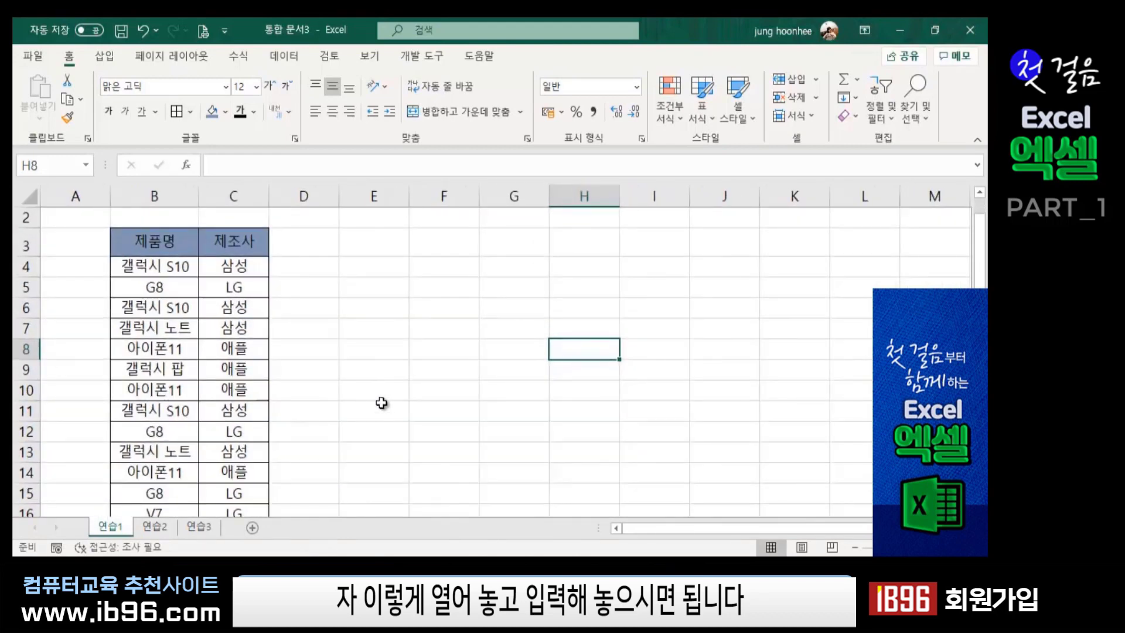
{"action": "scroll", "coordinate": [369, 399], "scroll_direction": "down", "scroll_amount": 1}
{"action": "scroll", "coordinate": [372, 404], "scroll_direction": "up", "scroll_amount": 1}
{"action": "scroll", "coordinate": [376, 408], "scroll_direction": "down", "scroll_amount": 1}
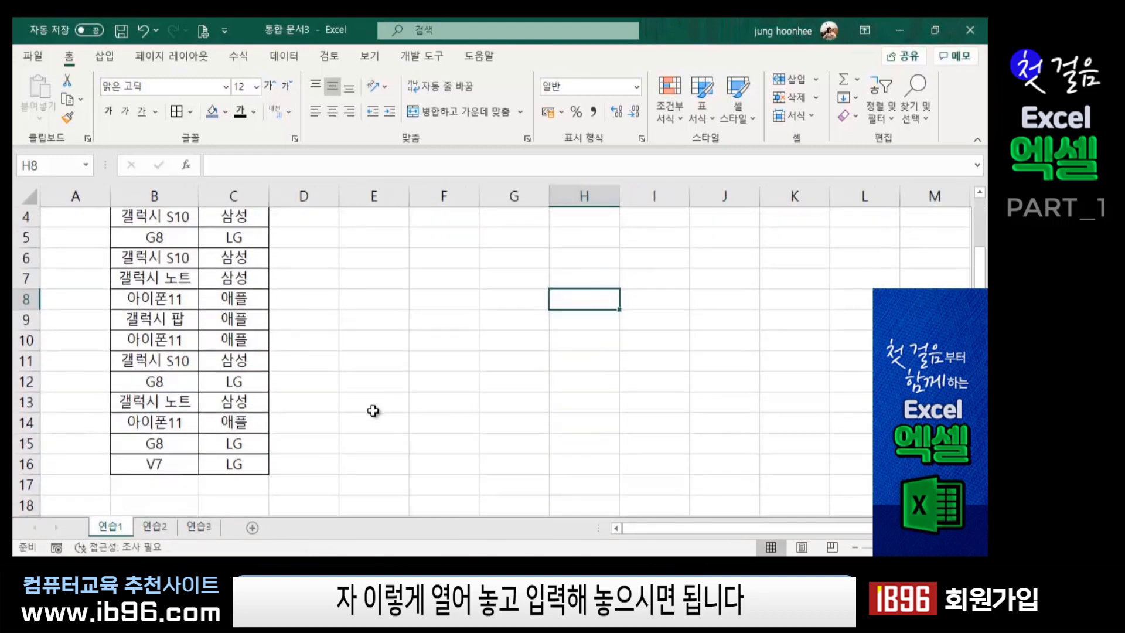
{"action": "scroll", "coordinate": [376, 409], "scroll_direction": "up", "scroll_amount": 1}
{"action": "scroll", "coordinate": [375, 410], "scroll_direction": "down", "scroll_amount": 1}
{"action": "scroll", "coordinate": [373, 411], "scroll_direction": "up", "scroll_amount": 1}
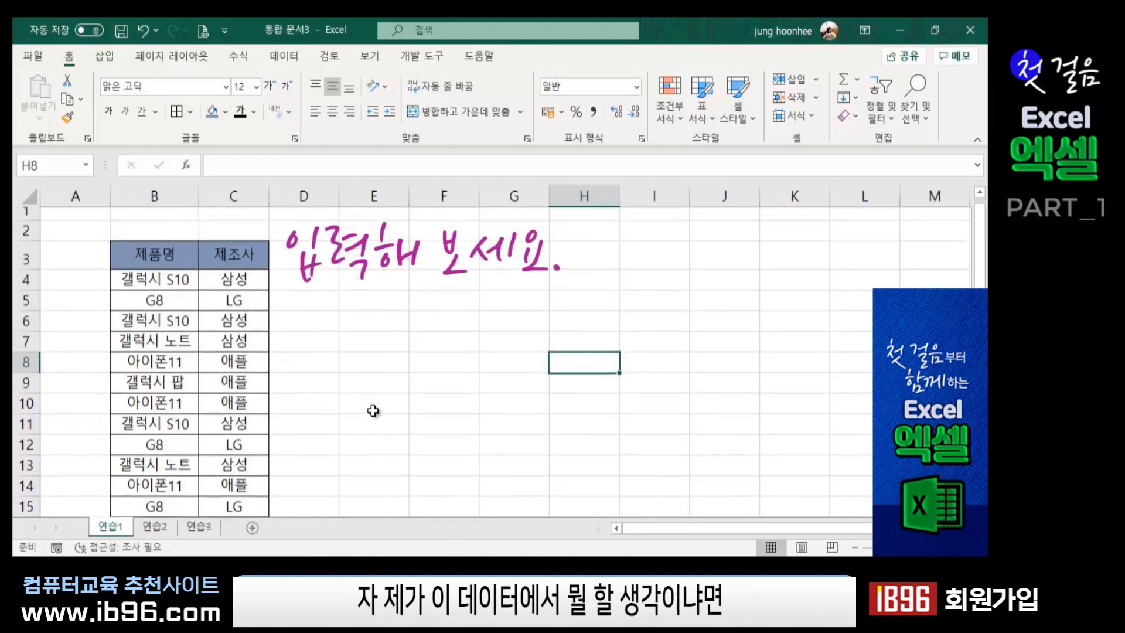
{"action": "scroll", "coordinate": [366, 421], "scroll_direction": "down", "scroll_amount": 1}
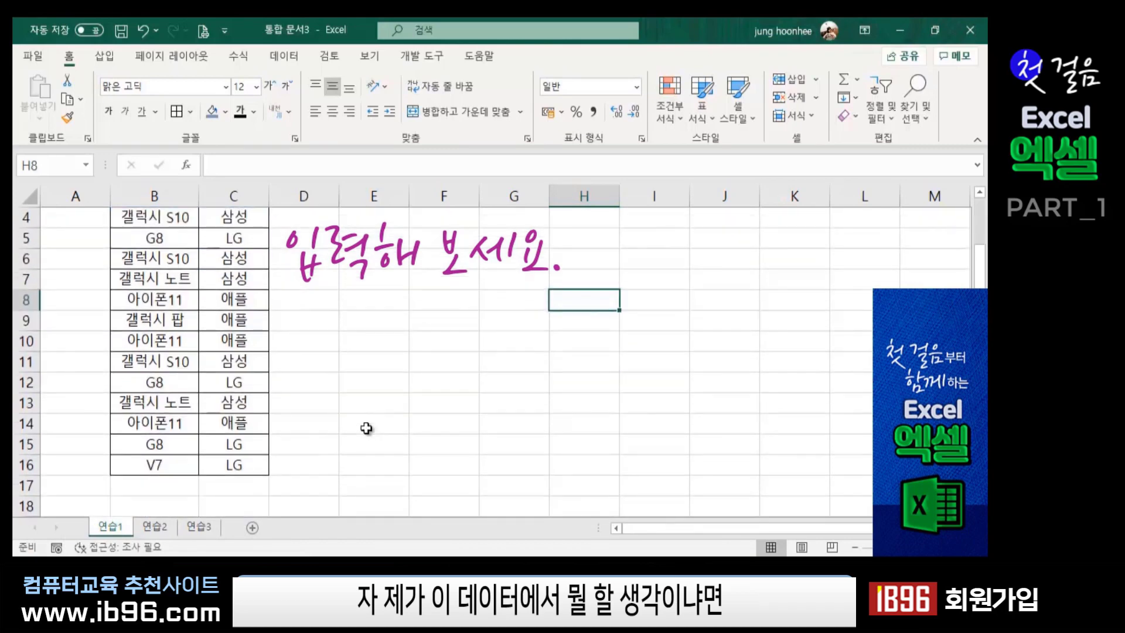
{"action": "scroll", "coordinate": [366, 428], "scroll_direction": "up", "scroll_amount": 1}
{"action": "scroll", "coordinate": [366, 429], "scroll_direction": "down", "scroll_amount": 1}
{"action": "scroll", "coordinate": [367, 428], "scroll_direction": "up", "scroll_amount": 1}
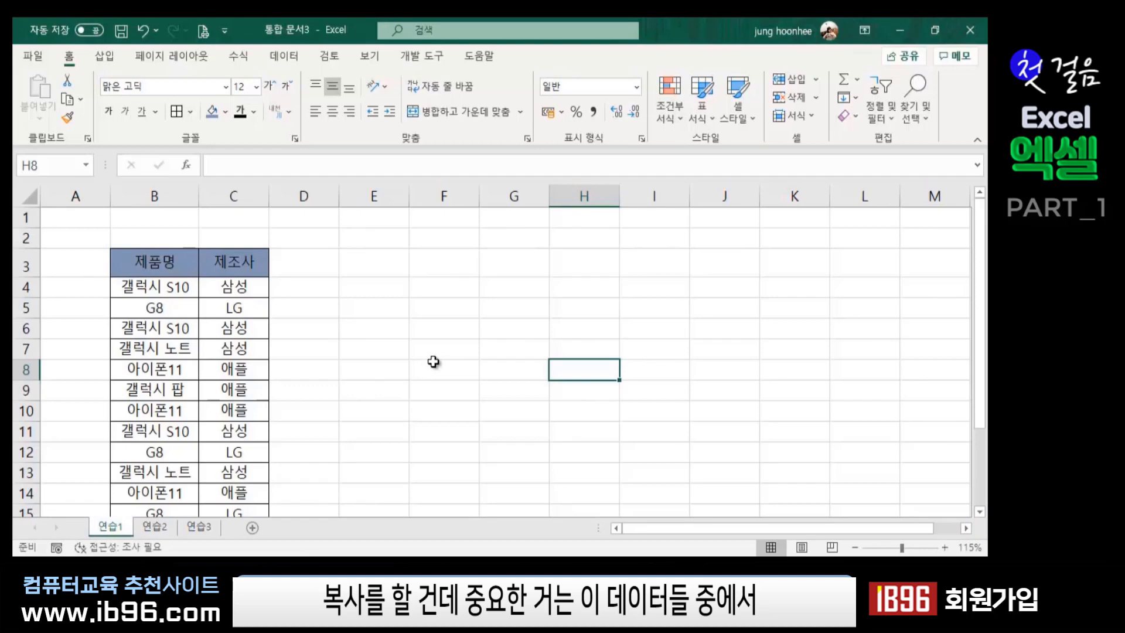
{"action": "scroll", "coordinate": [368, 370], "scroll_direction": "down", "scroll_amount": 1}
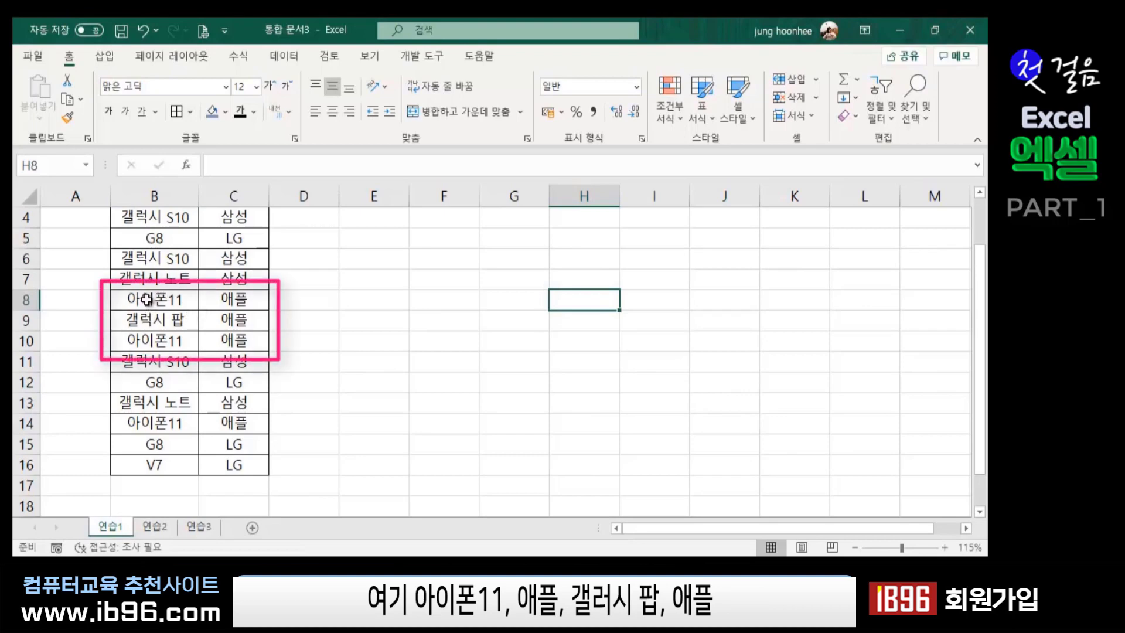
{"action": "left_click_drag", "start_coordinate": [147, 300], "coordinate": [246, 351]}
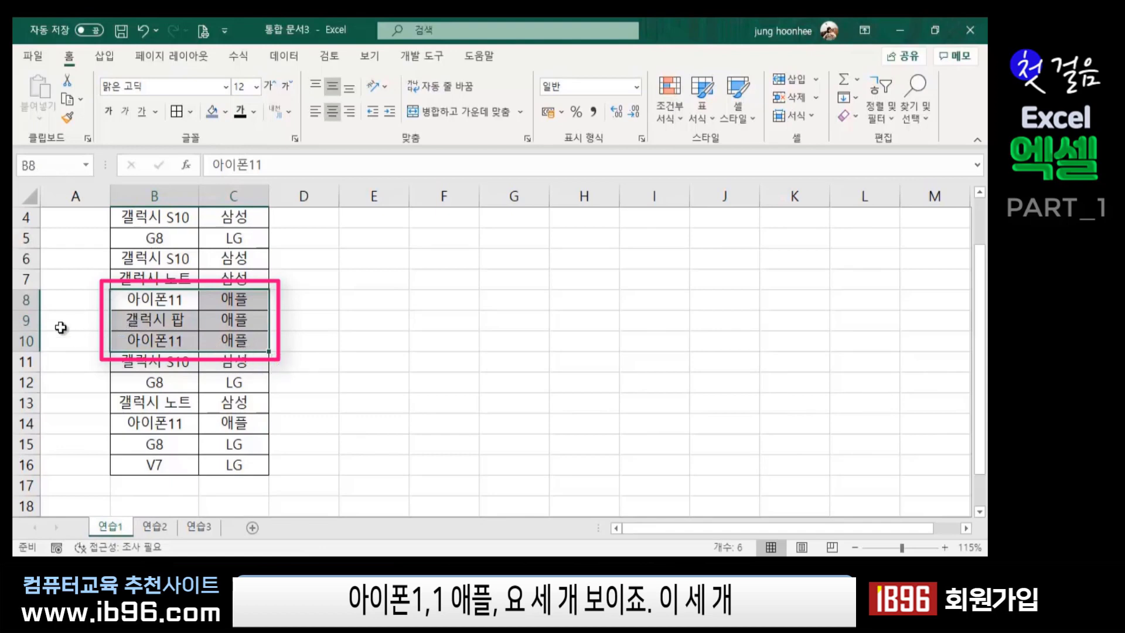
{"action": "left_click", "coordinate": [27, 300]}
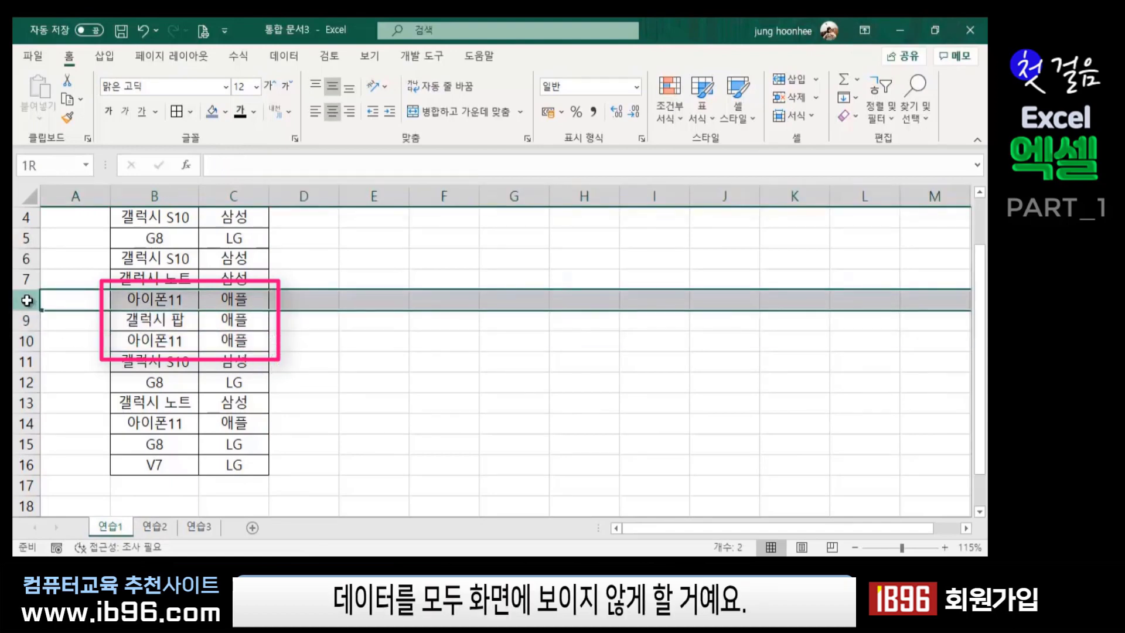
{"action": "left_click_drag", "start_coordinate": [27, 300], "coordinate": [27, 345]}
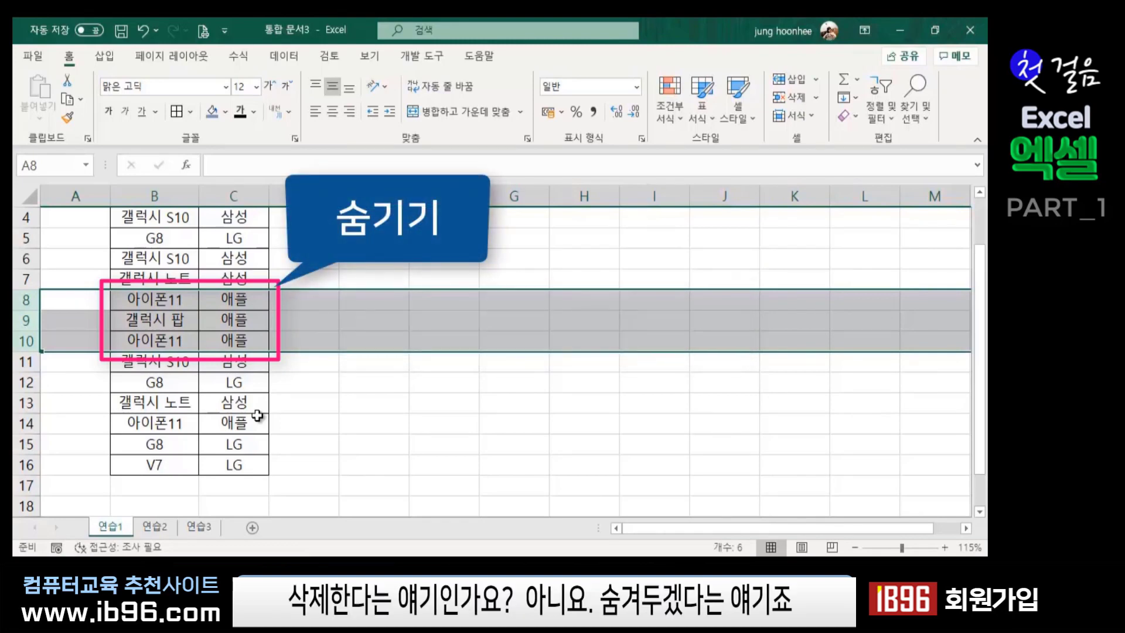
{"action": "left_click", "coordinate": [364, 405]}
{"action": "scroll", "coordinate": [60, 315], "scroll_direction": "up", "scroll_amount": 1}
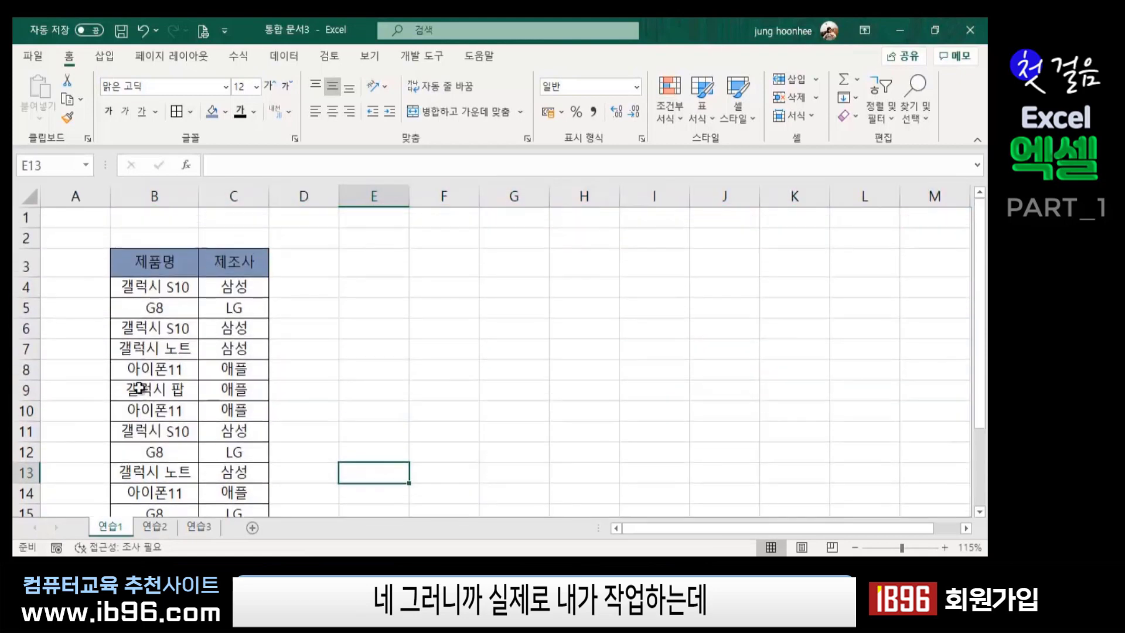
{"action": "left_click_drag", "start_coordinate": [24, 370], "coordinate": [22, 417]}
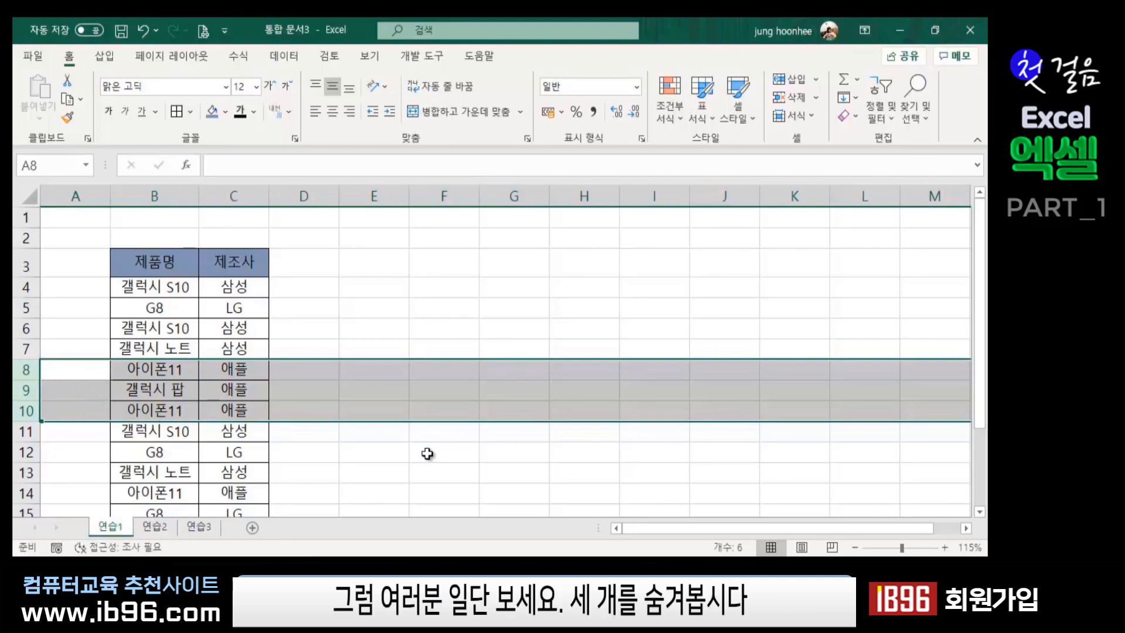
- Hide rows 8 through 12 of the product table on the 연습1 sheet
{"action": "left_click", "coordinate": [378, 471]}
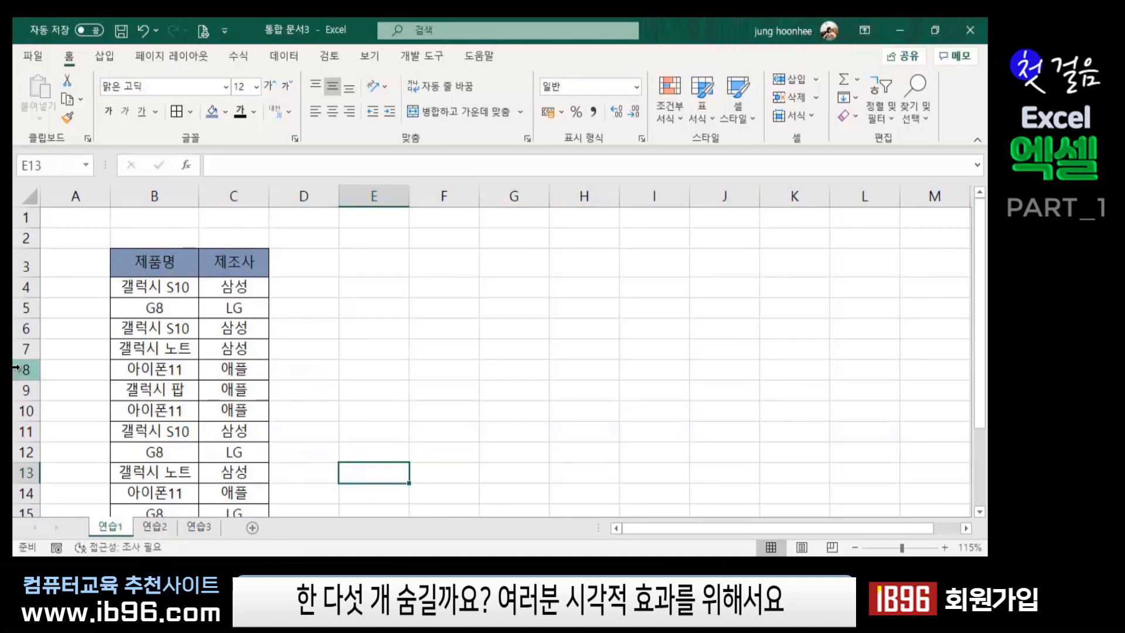
{"action": "left_click_drag", "start_coordinate": [16, 368], "coordinate": [20, 367]}
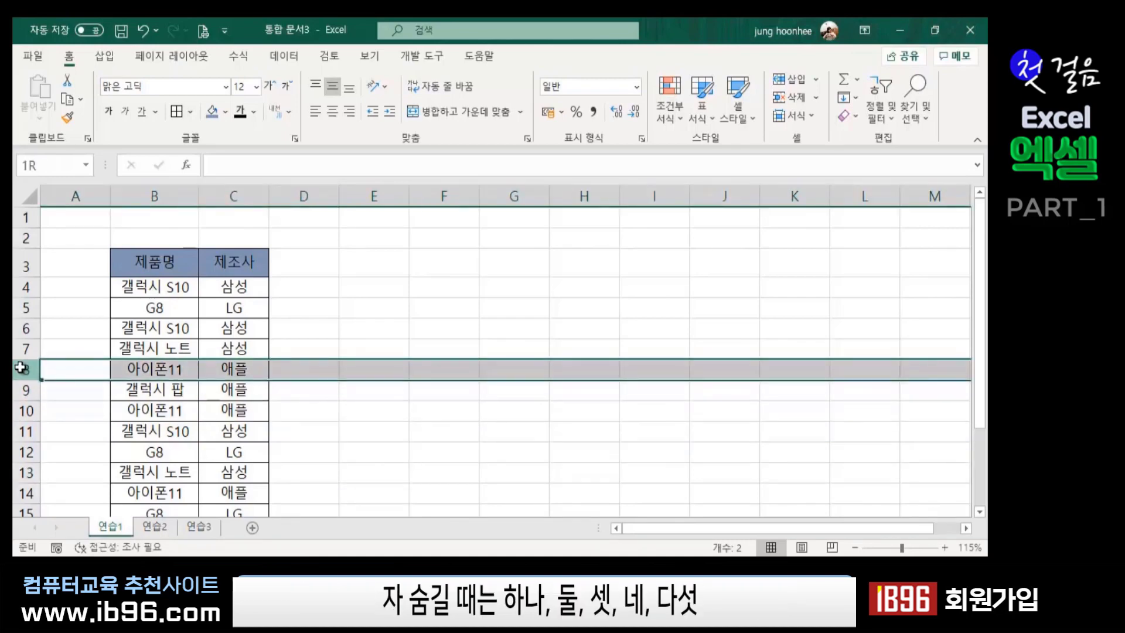
{"action": "left_click_drag", "start_coordinate": [21, 367], "coordinate": [17, 451]}
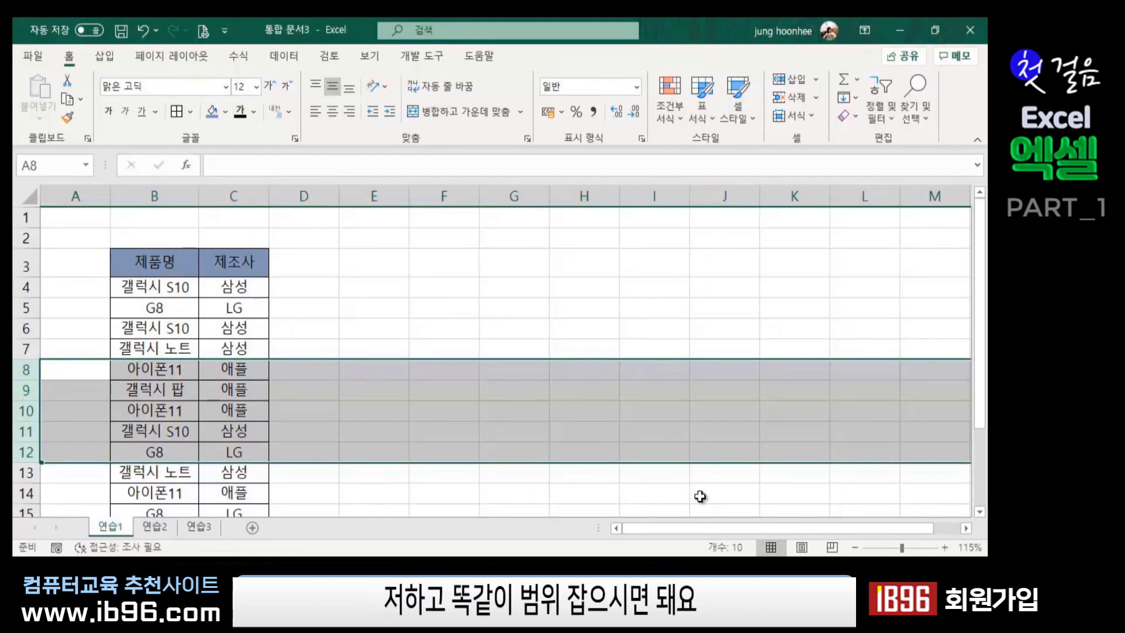
{"action": "right_click", "coordinate": [27, 377]}
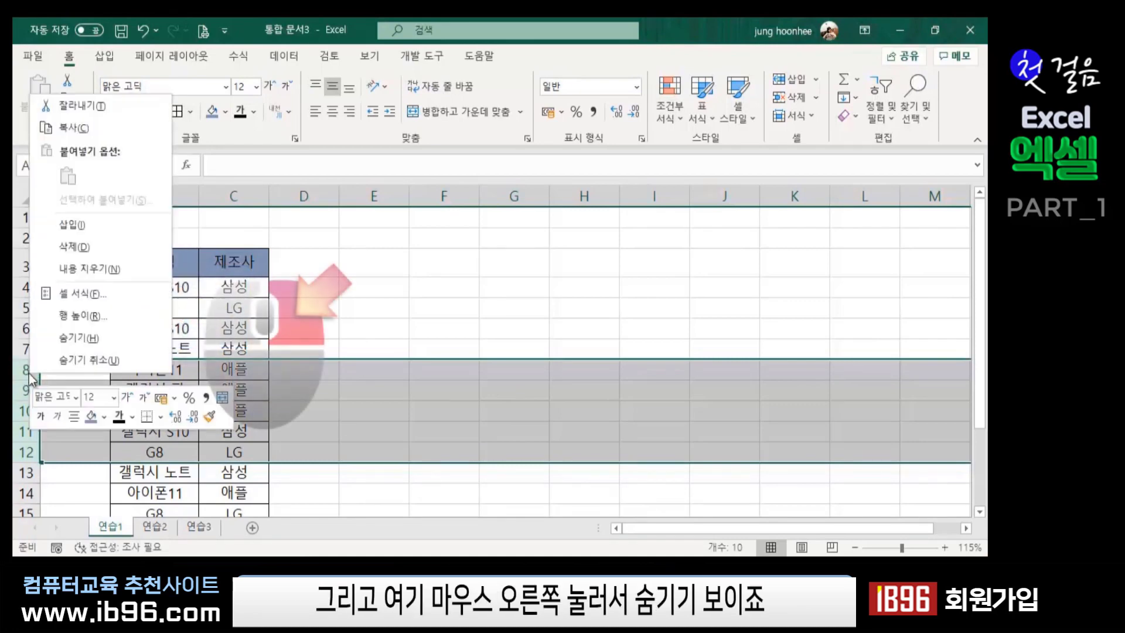
{"action": "left_click", "coordinate": [84, 339]}
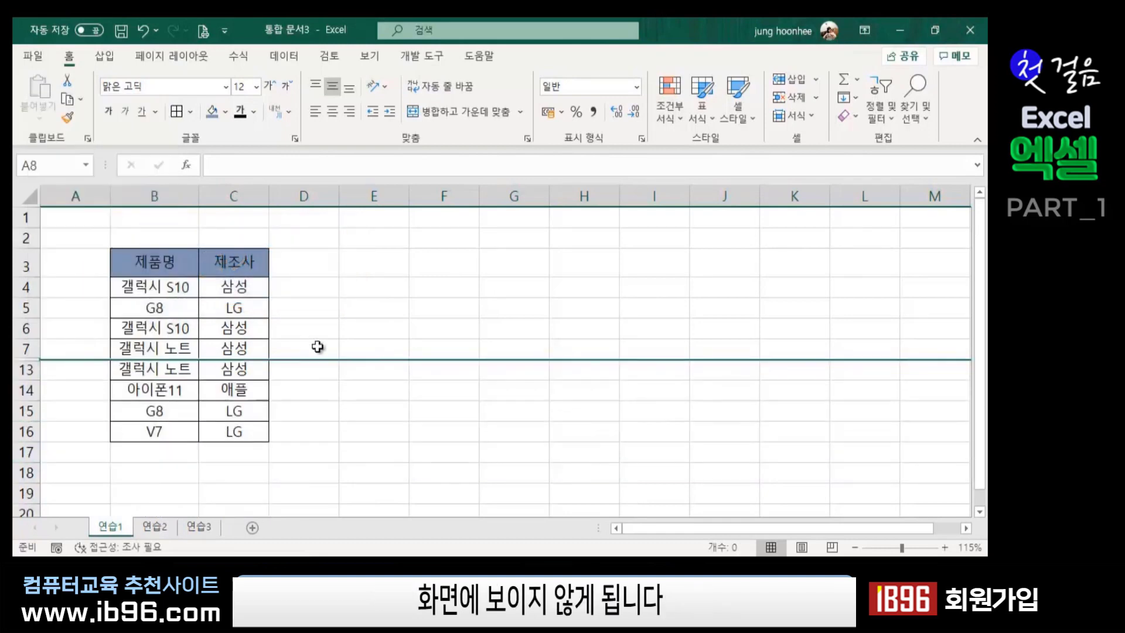
{"action": "left_click", "coordinate": [395, 413]}
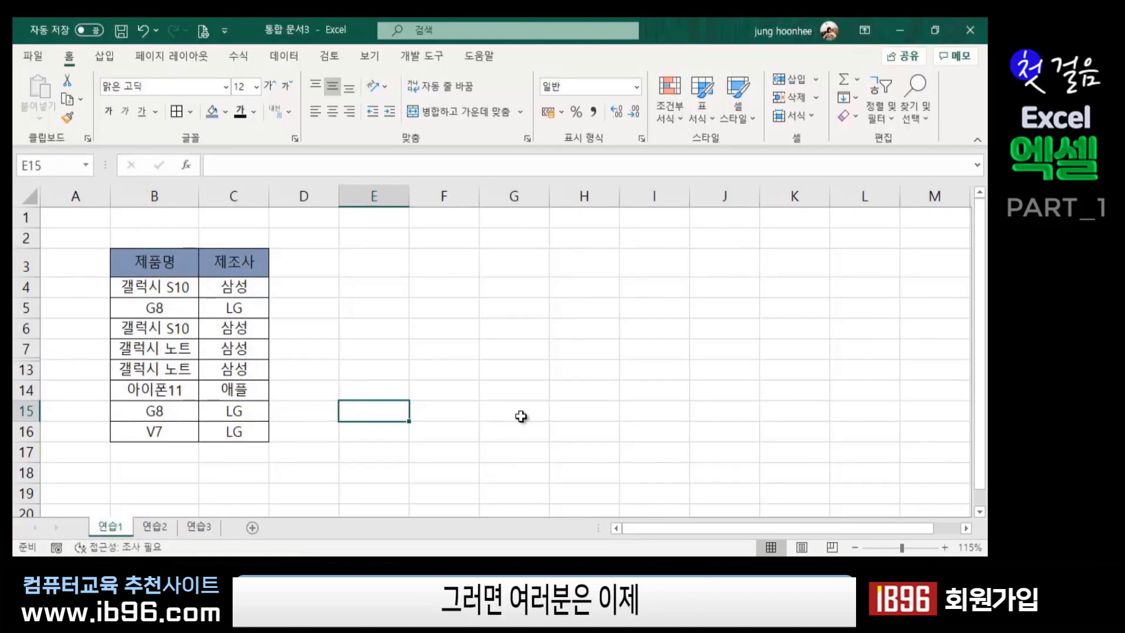
- Select the product table B3:C16 on 연습1 and copy it
{"action": "left_click", "coordinate": [145, 259]}
{"action": "left_click", "coordinate": [435, 320]}
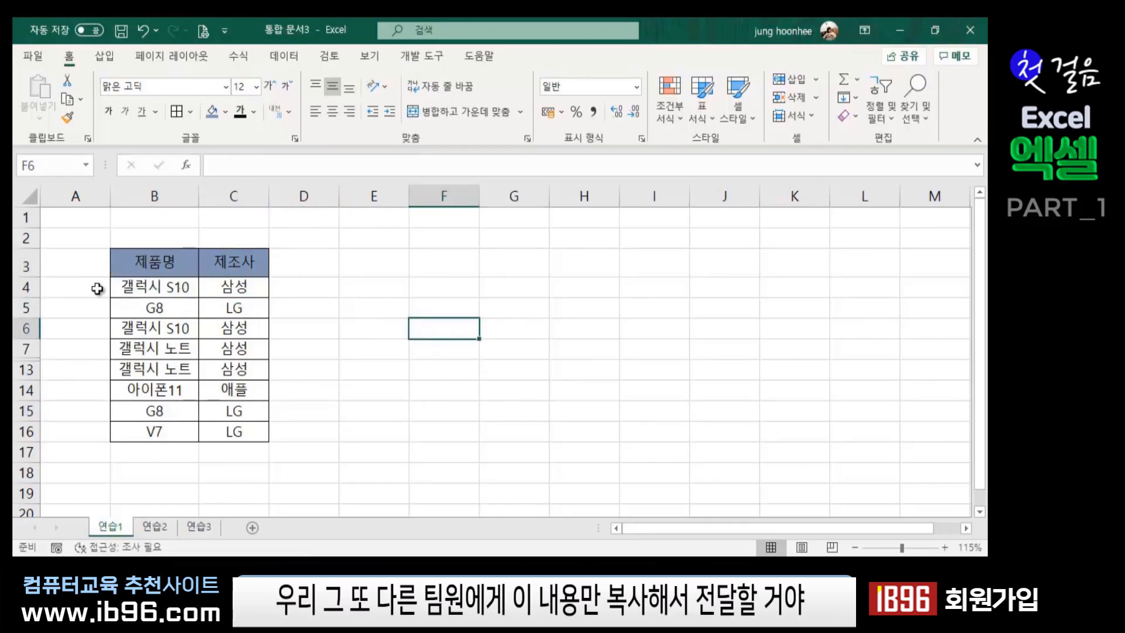
{"action": "left_click_drag", "start_coordinate": [149, 258], "coordinate": [231, 430]}
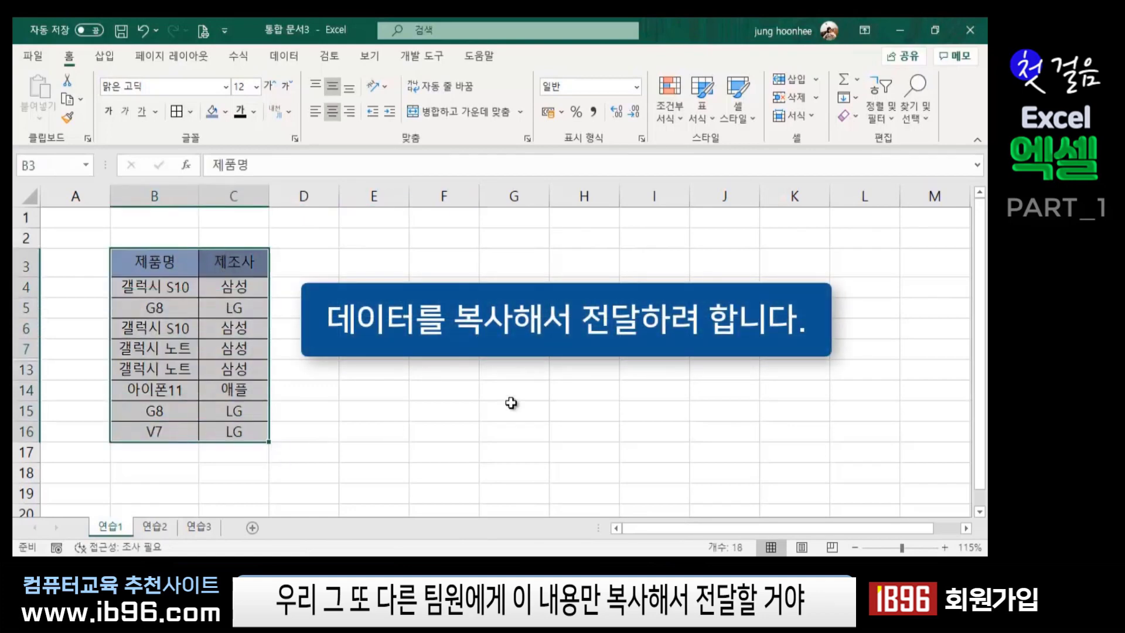
{"action": "left_click", "coordinate": [515, 363]}
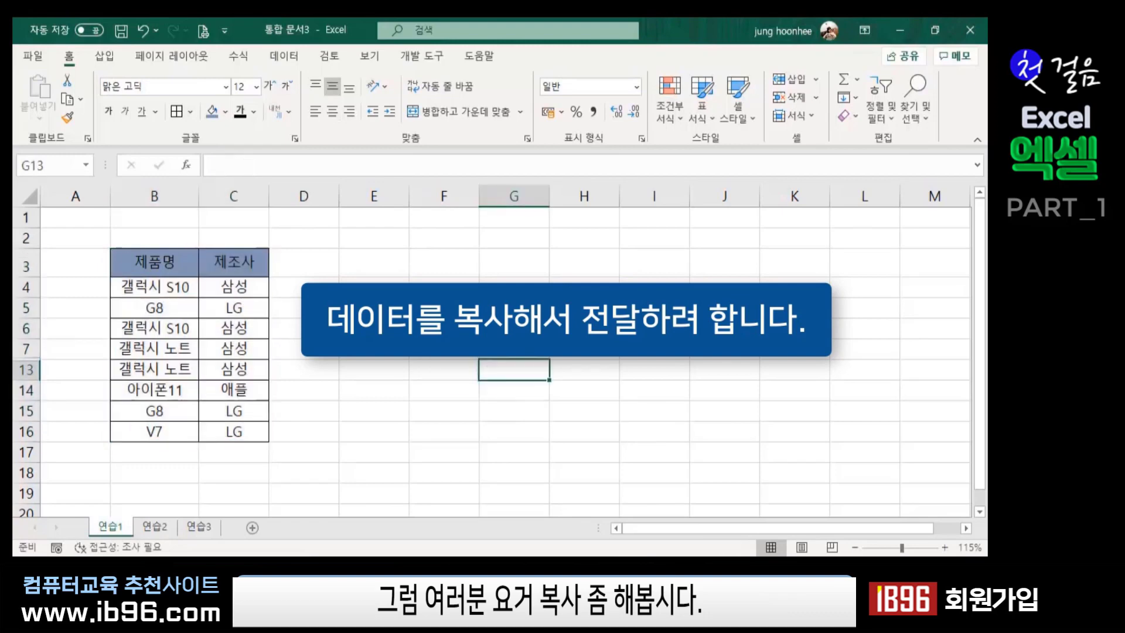
{"action": "left_click", "coordinate": [144, 260]}
{"action": "left_click_drag", "start_coordinate": [143, 261], "coordinate": [232, 431]}
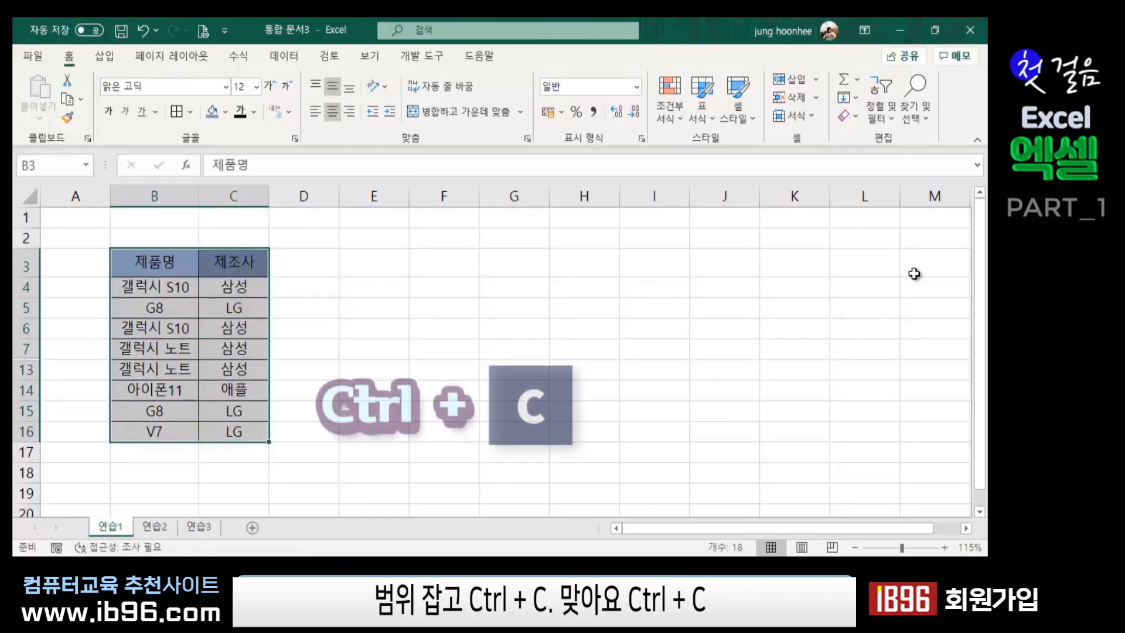
{"action": "key", "text": "ctrl+c"}
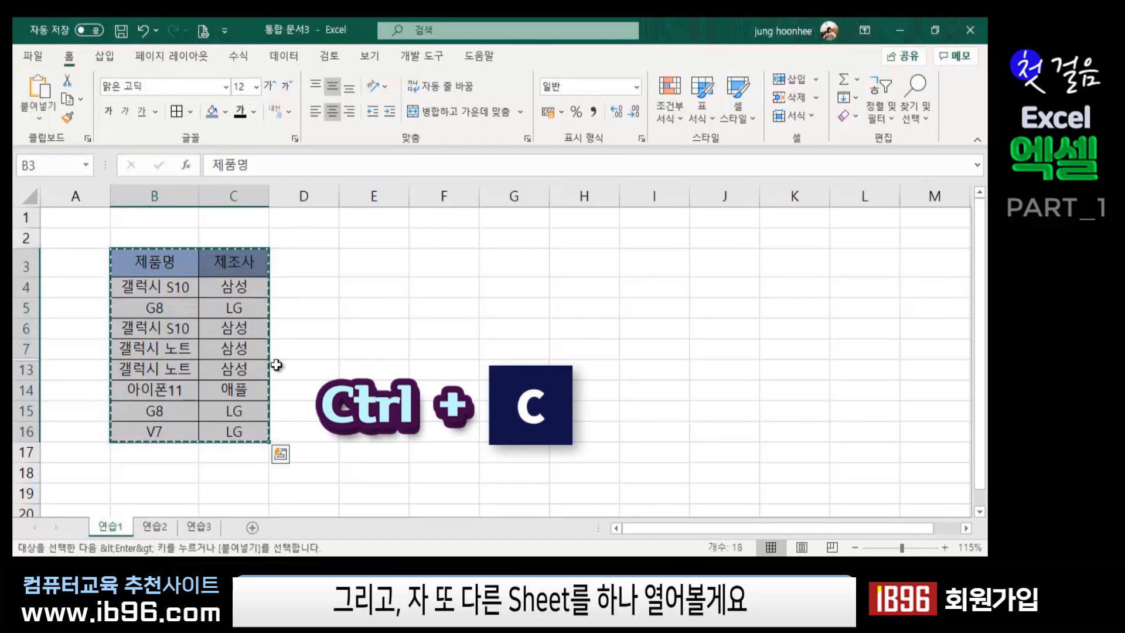
- Add a new Sheet5 and paste the copied table at C3, hidden rows included
{"action": "left_click", "coordinate": [252, 529]}
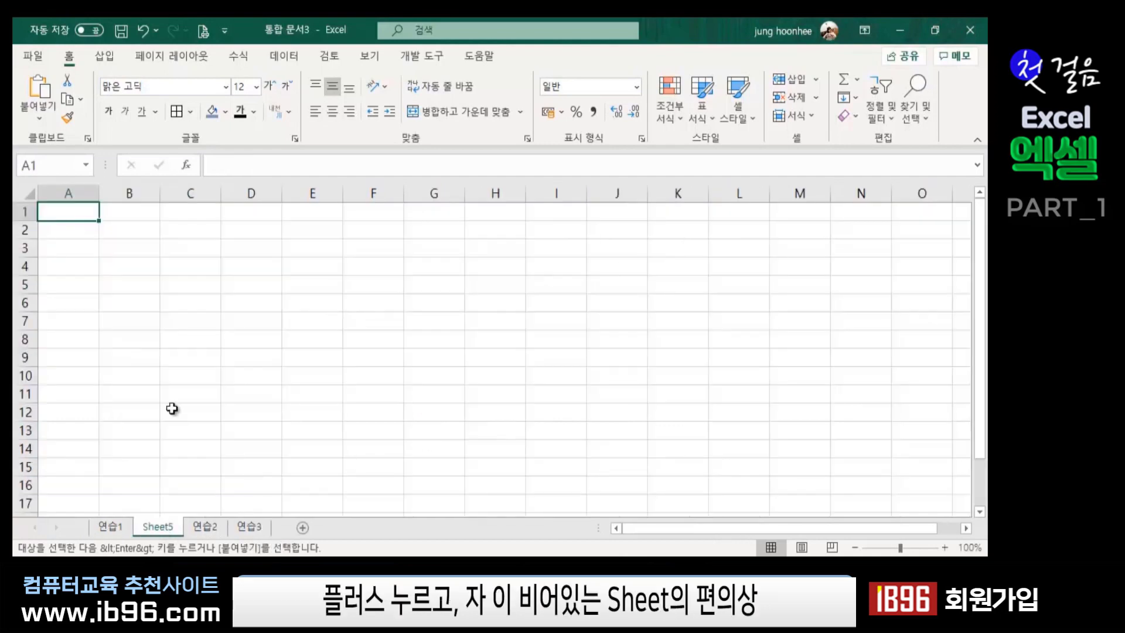
{"action": "left_click", "coordinate": [189, 248]}
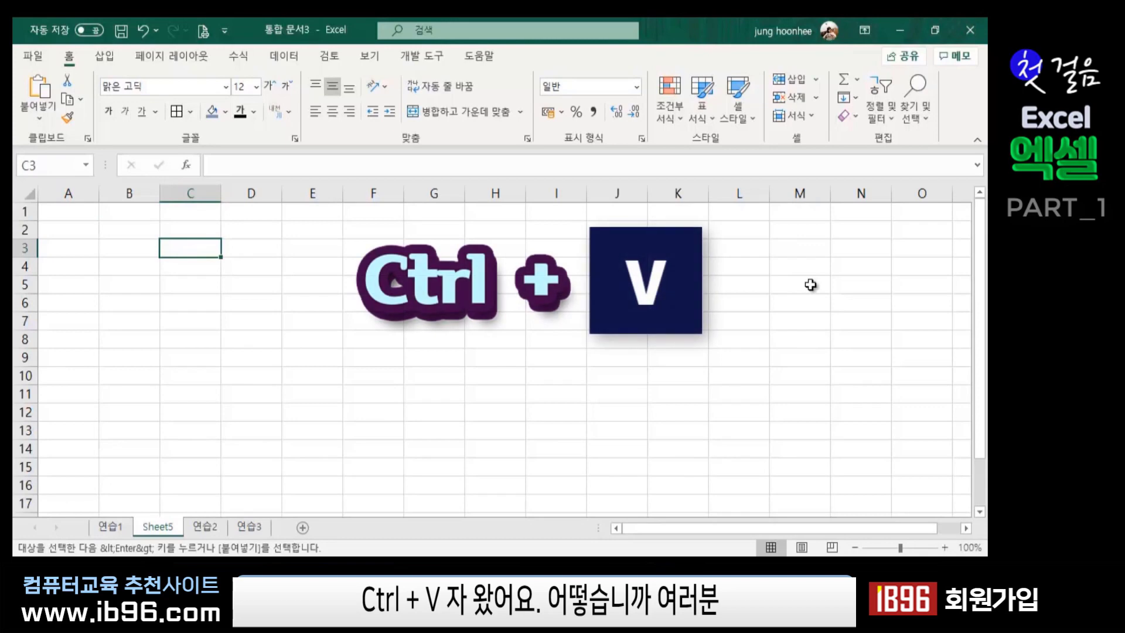
{"action": "key", "text": "ctrl+v"}
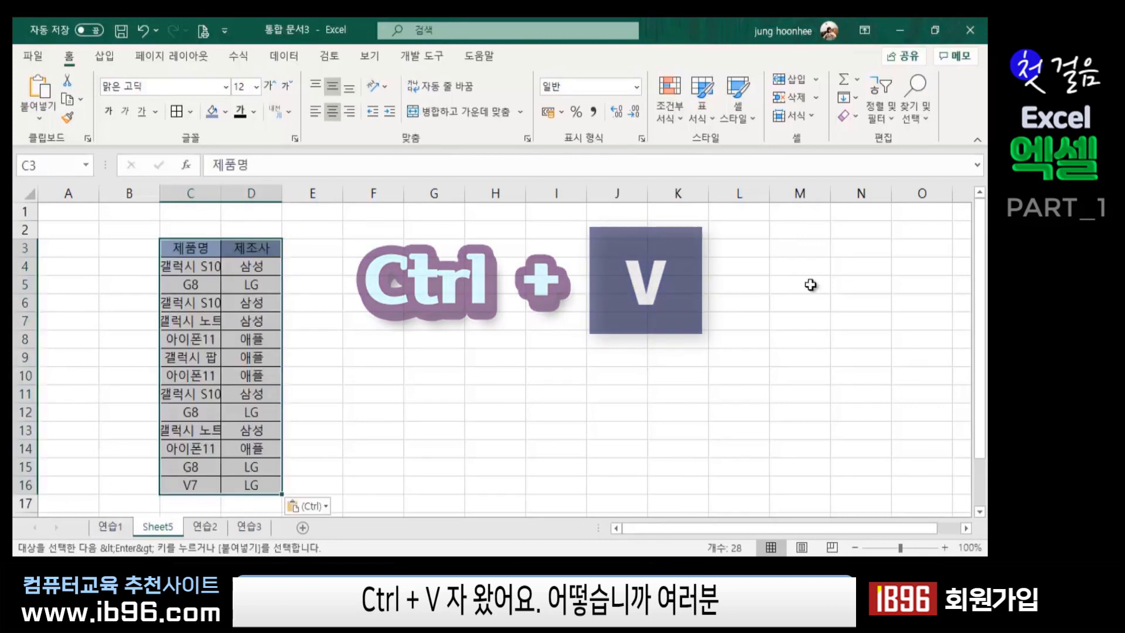
{"action": "left_click", "coordinate": [469, 354]}
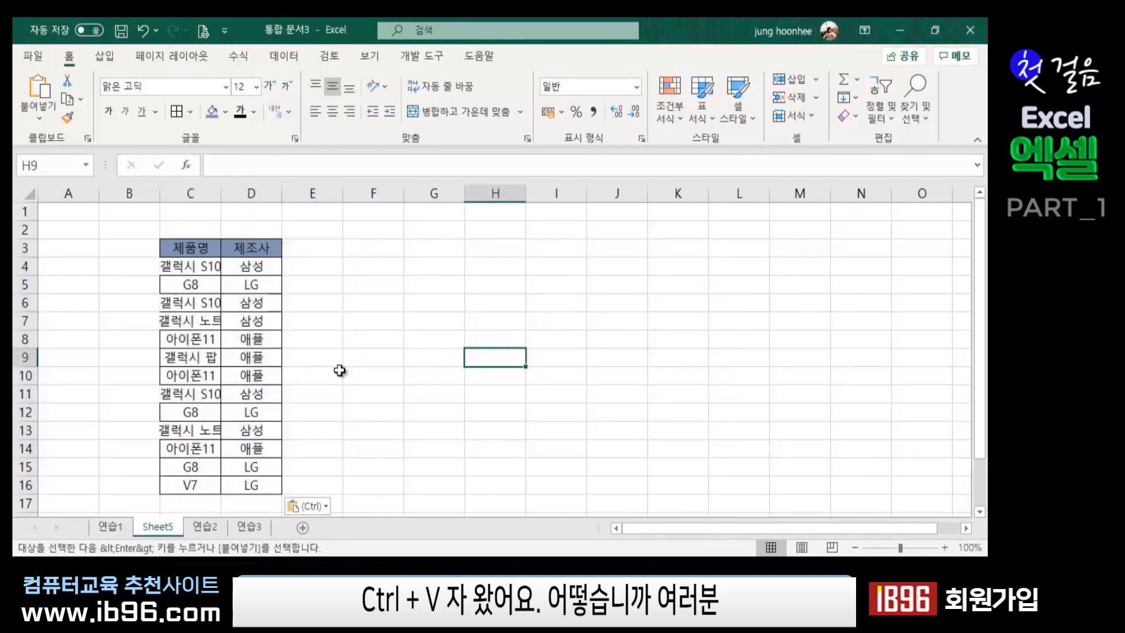
{"action": "scroll", "coordinate": [325, 409], "scroll_direction": "down", "scroll_amount": 1}
{"action": "scroll", "coordinate": [332, 419], "scroll_direction": "up", "scroll_amount": 1}
{"action": "scroll", "coordinate": [335, 424], "scroll_direction": "up", "scroll_amount": 1}
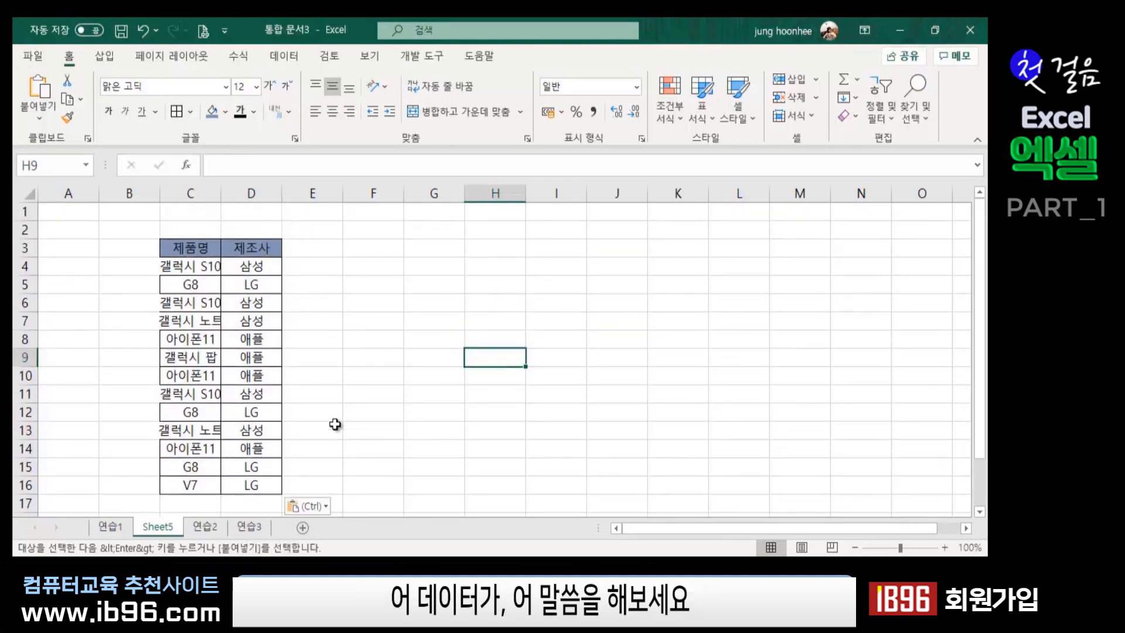
- Compare the pasted table on Sheet5 with the original on 연습1
{"action": "left_click", "coordinate": [111, 531]}
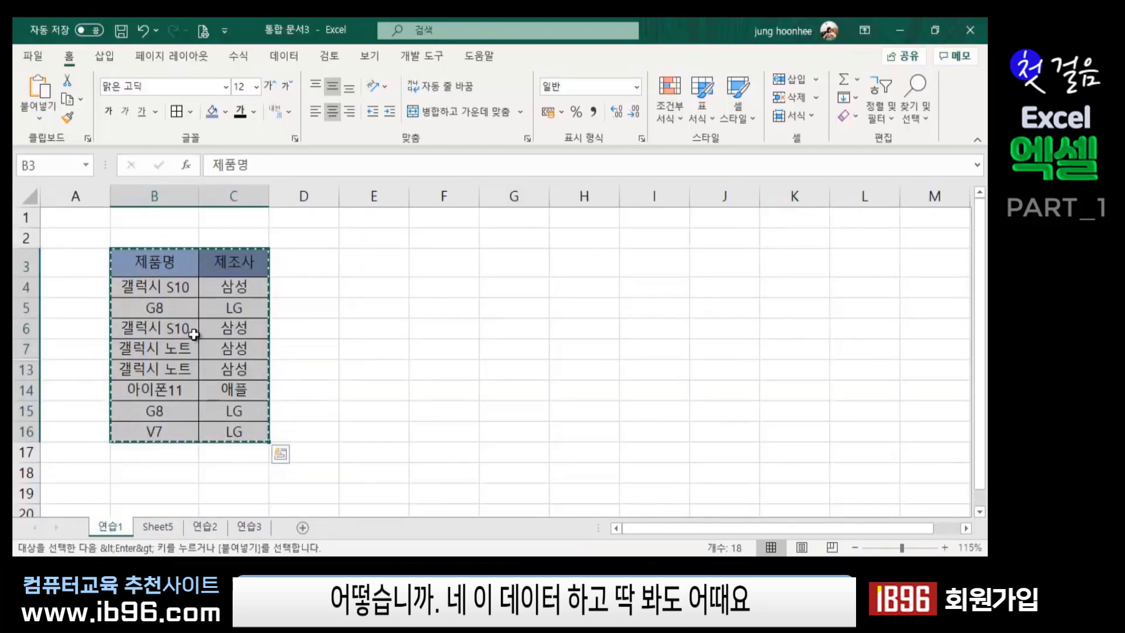
{"action": "left_click", "coordinate": [155, 525]}
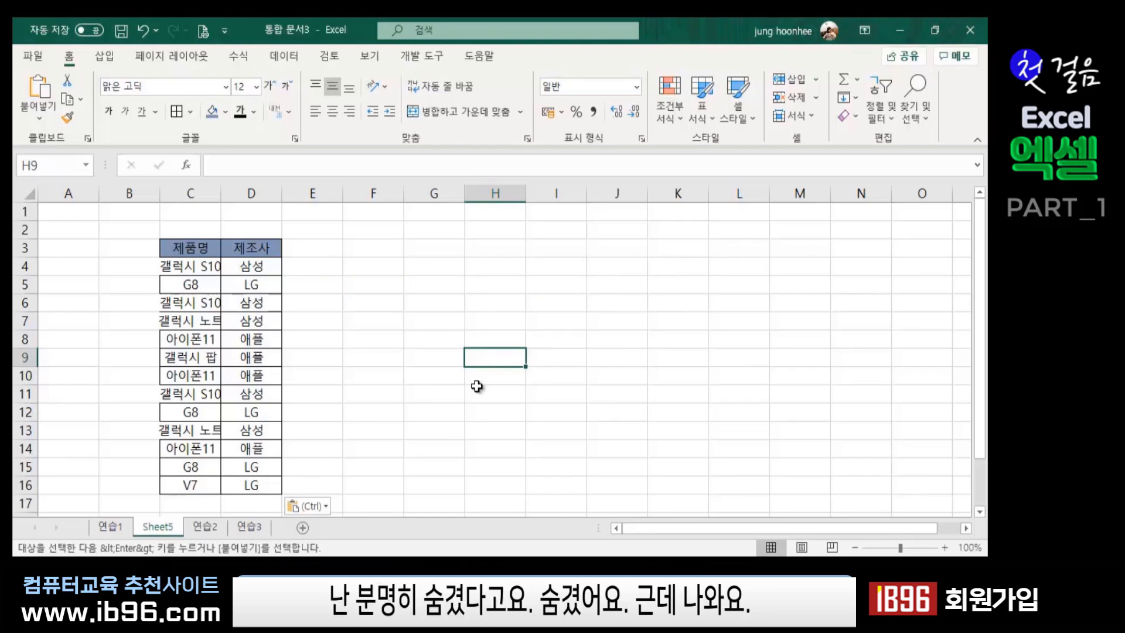
{"action": "left_click", "coordinate": [110, 526]}
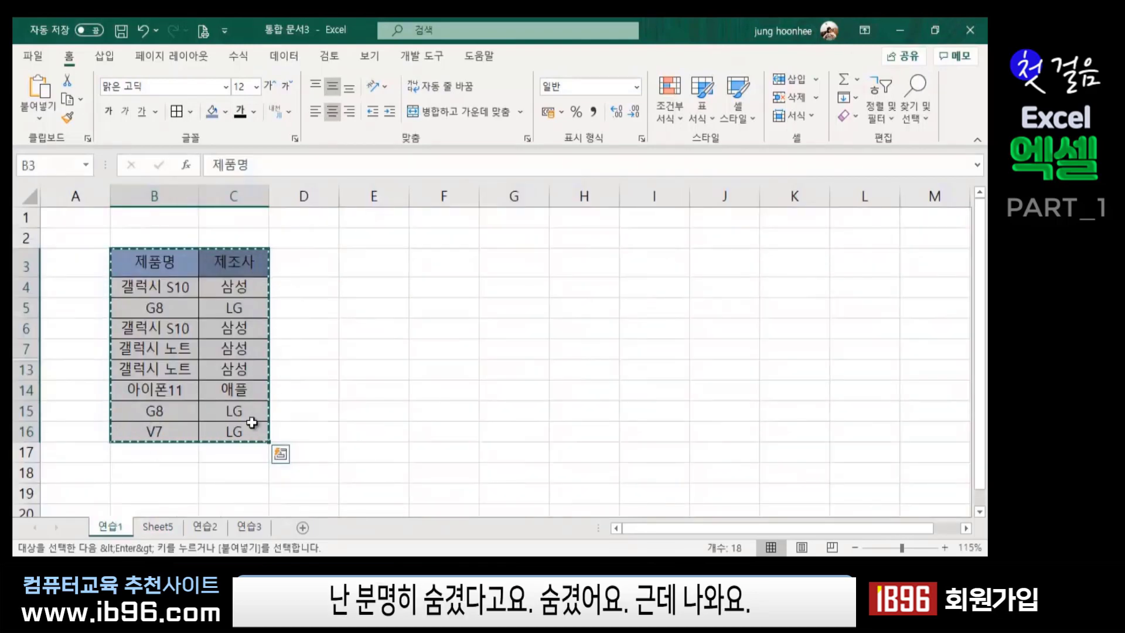
{"action": "left_click", "coordinate": [171, 529]}
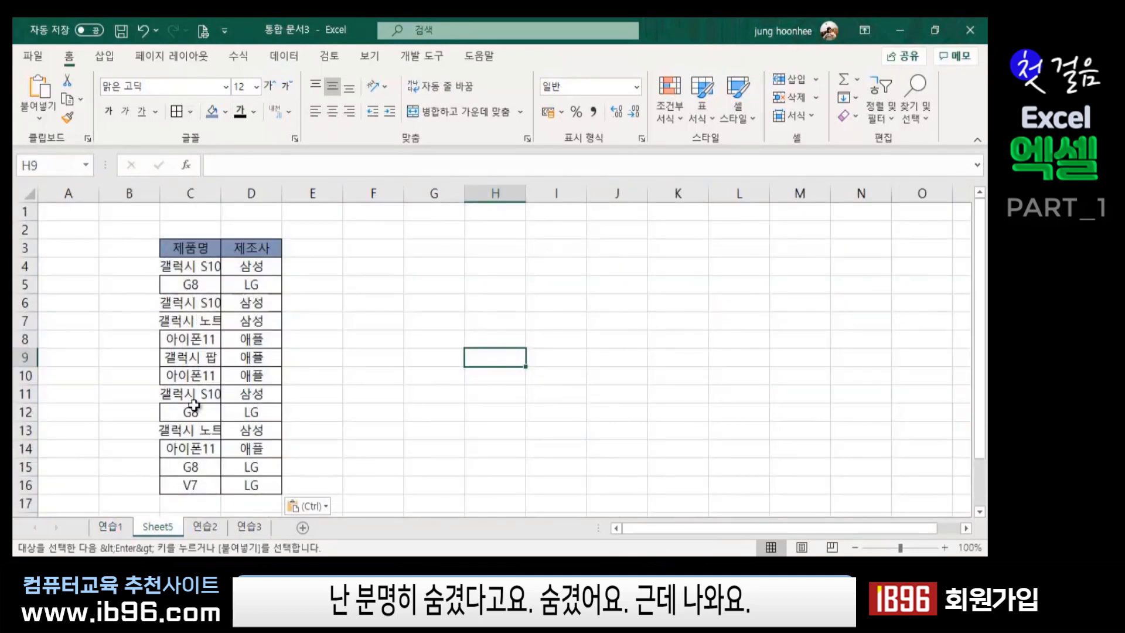
{"action": "left_click", "coordinate": [123, 526]}
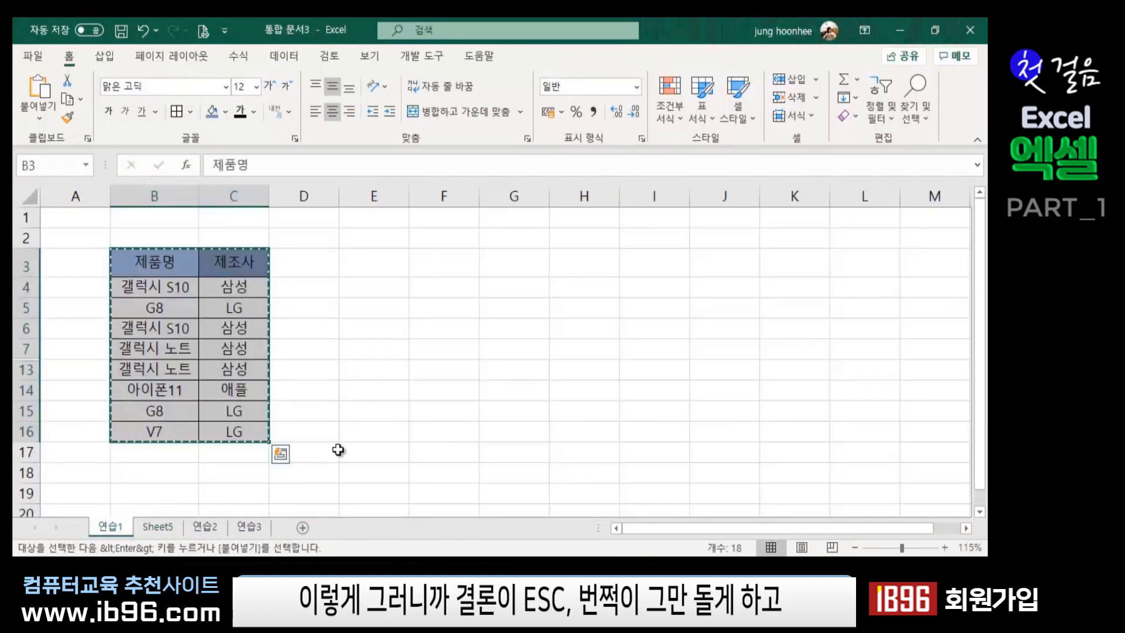
- Cancel the copy marquee on 연습1 and click an empty cell
{"action": "key", "text": "Escape"}
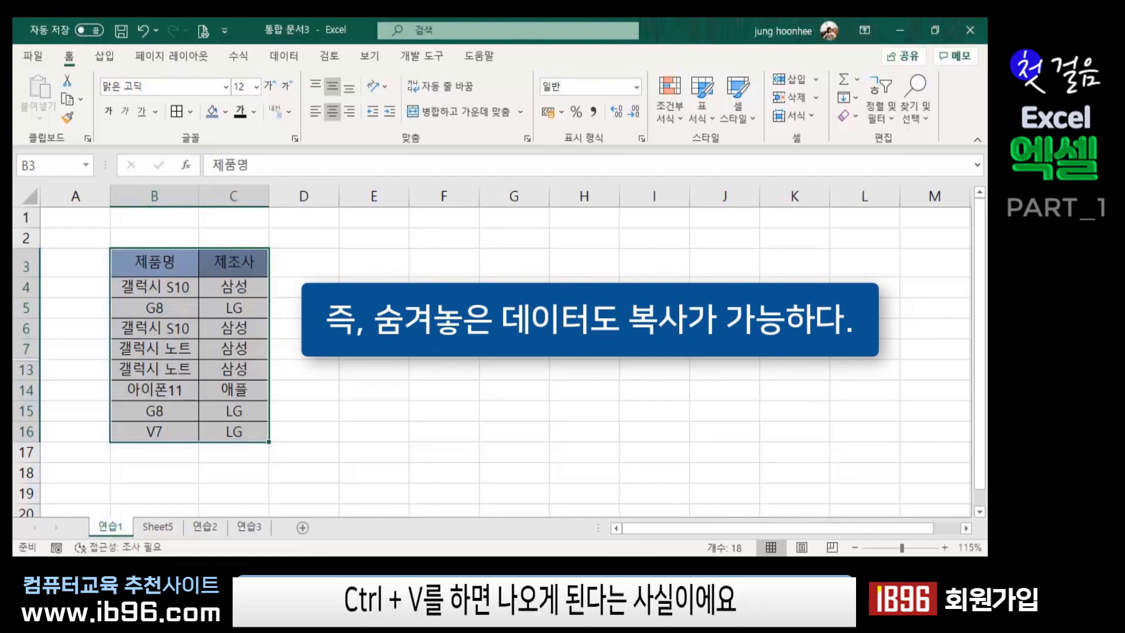
{"action": "left_click", "coordinate": [404, 355]}
{"action": "left_click", "coordinate": [433, 359]}
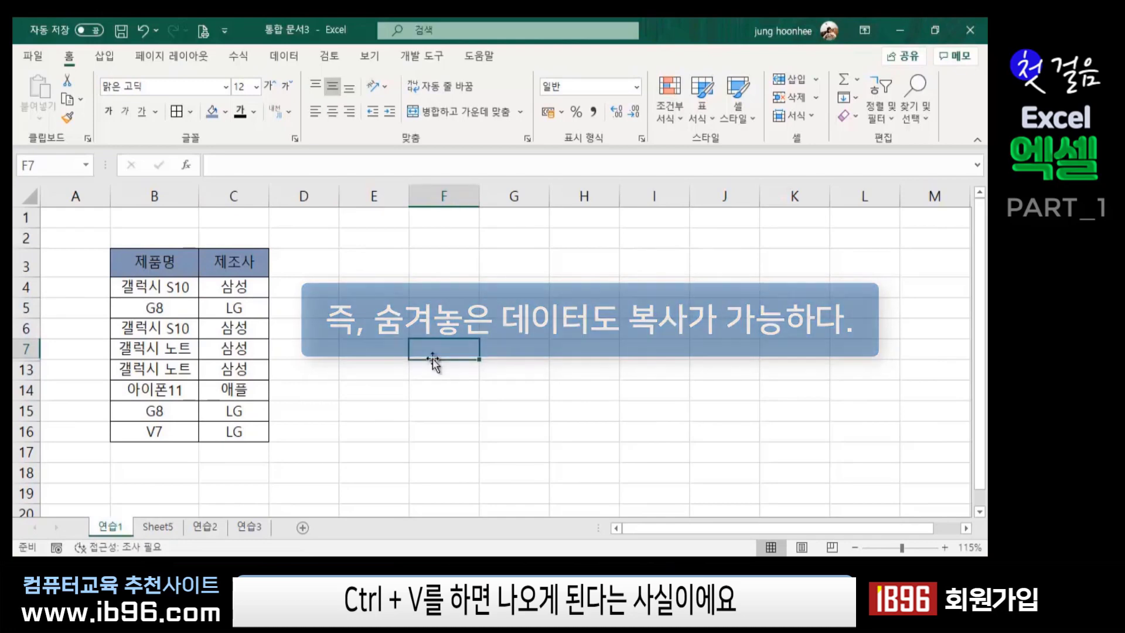
{"action": "left_click", "coordinate": [333, 431]}
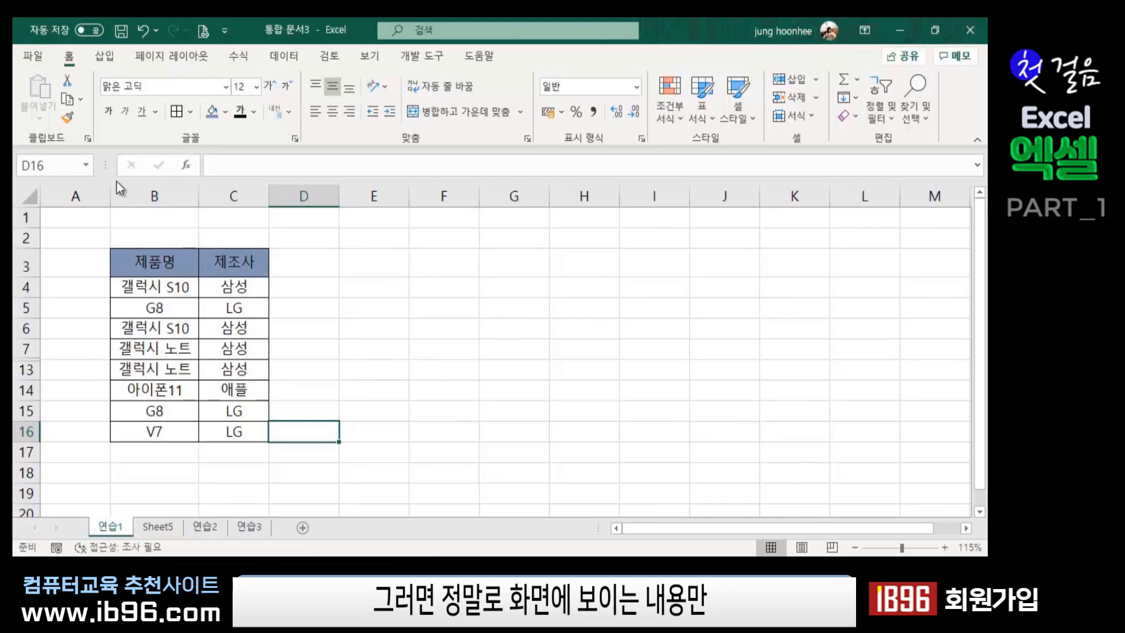
- Delete columns C:D on Sheet5 with Ctrl+- and return to the 연습1 sheet
{"action": "left_click_drag", "start_coordinate": [121, 261], "coordinate": [226, 433]}
{"action": "left_click", "coordinate": [459, 370]}
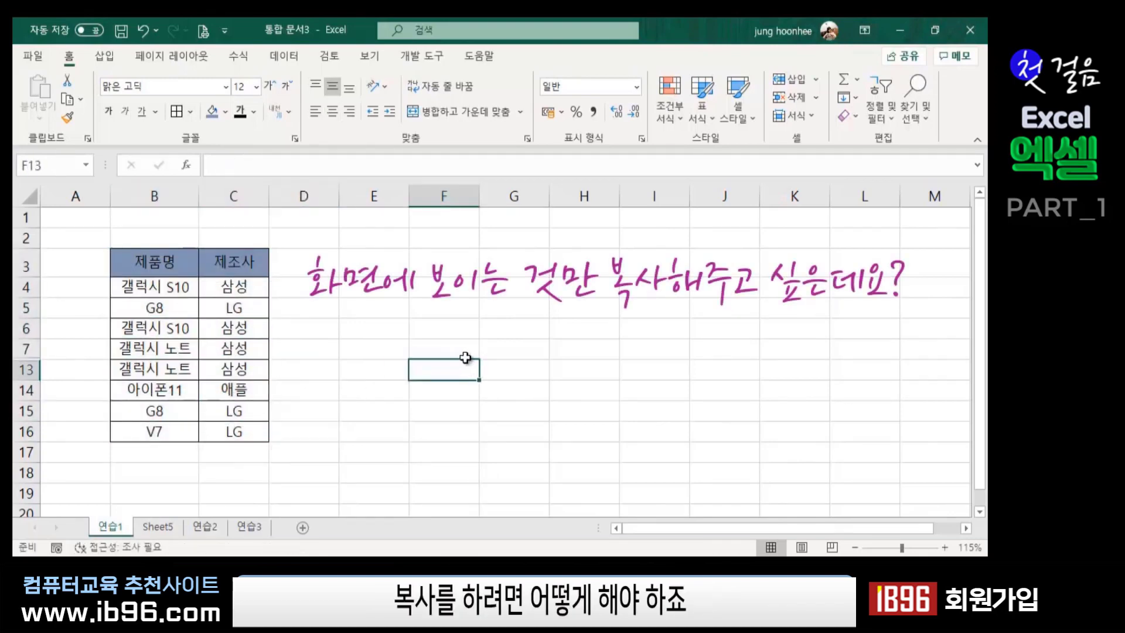
{"action": "left_click", "coordinate": [153, 526]}
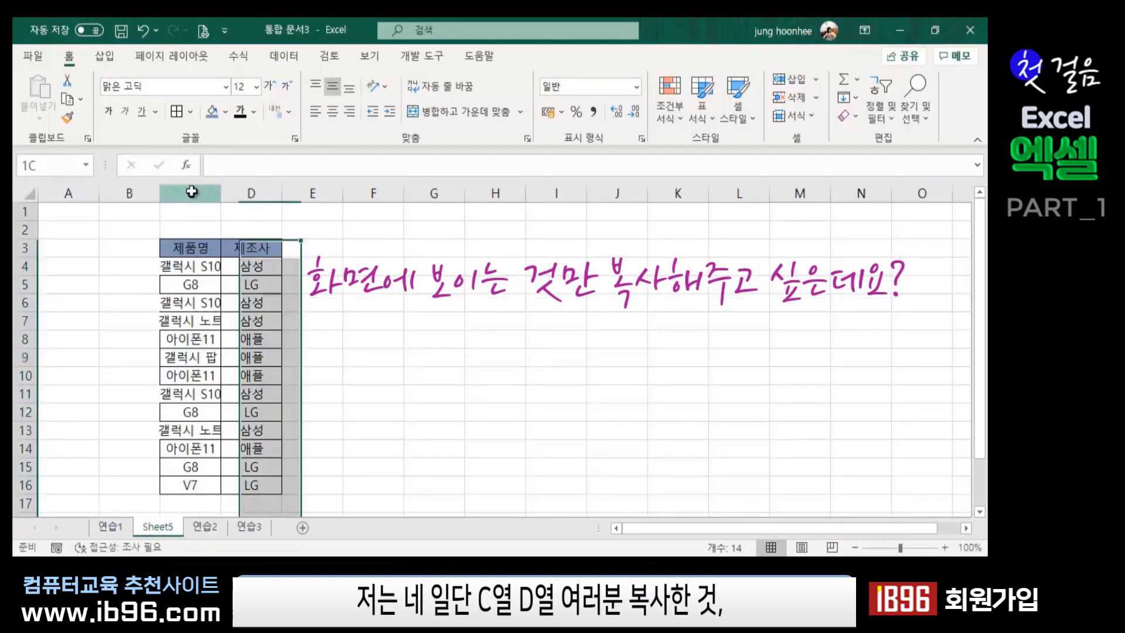
{"action": "left_click_drag", "start_coordinate": [194, 192], "coordinate": [262, 189]}
{"action": "left_click", "coordinate": [361, 392]}
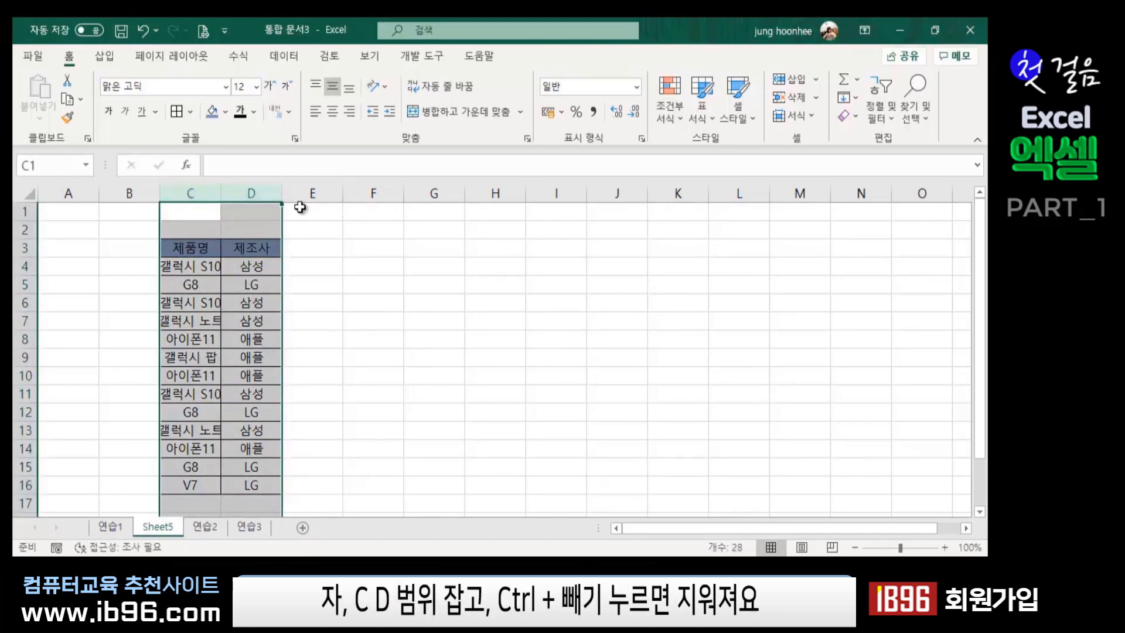
{"action": "key", "text": "ctrl+minus"}
{"action": "left_click", "coordinate": [359, 339]}
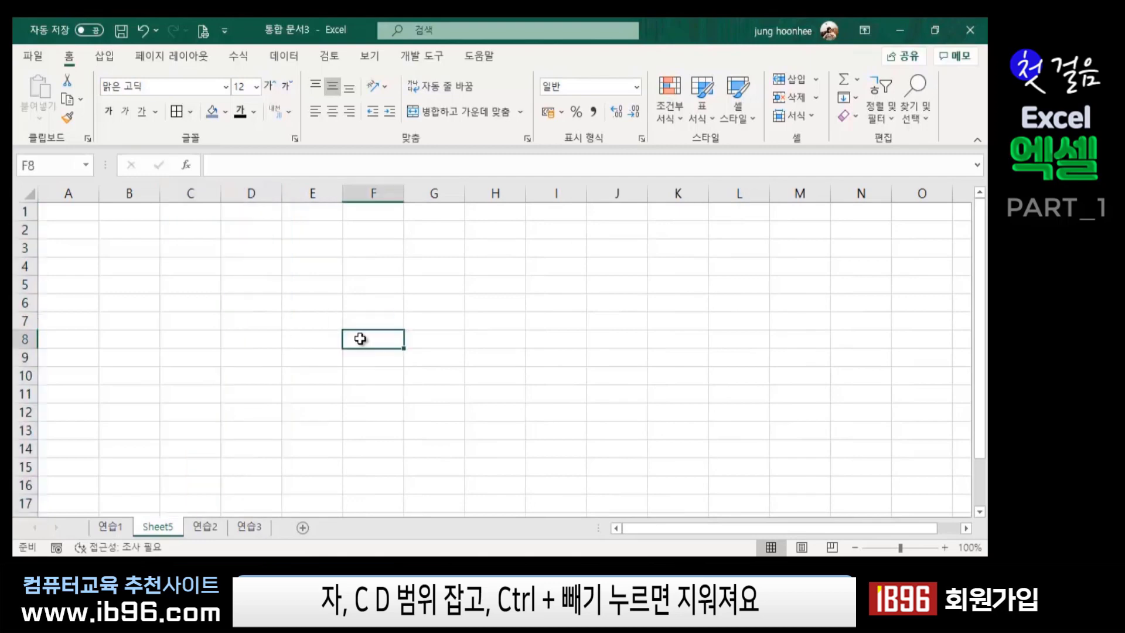
{"action": "left_click", "coordinate": [119, 533]}
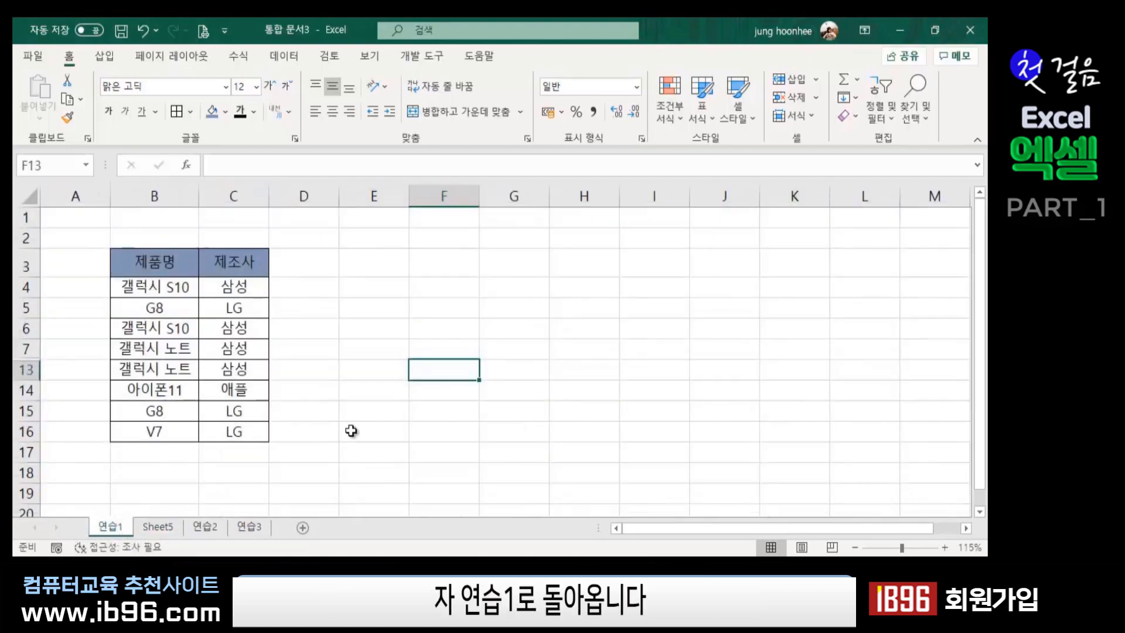
{"action": "left_click", "coordinate": [367, 426]}
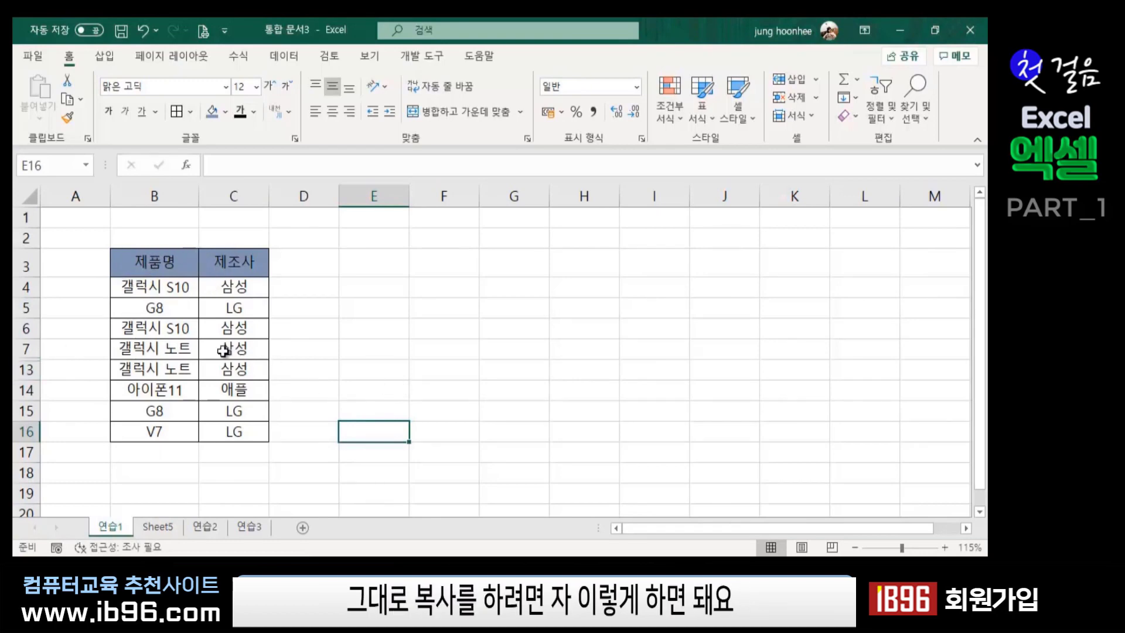
- Select B3:C16 and narrow it to visible cells only via Go To Special
{"action": "left_click", "coordinate": [145, 258]}
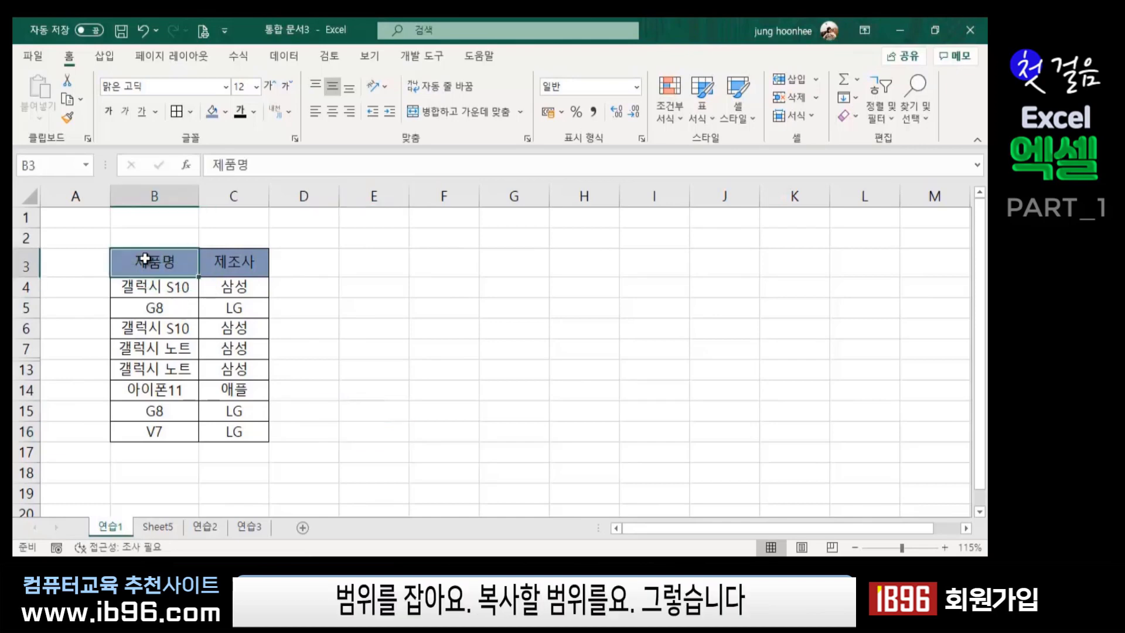
{"action": "left_click_drag", "start_coordinate": [145, 259], "coordinate": [215, 439]}
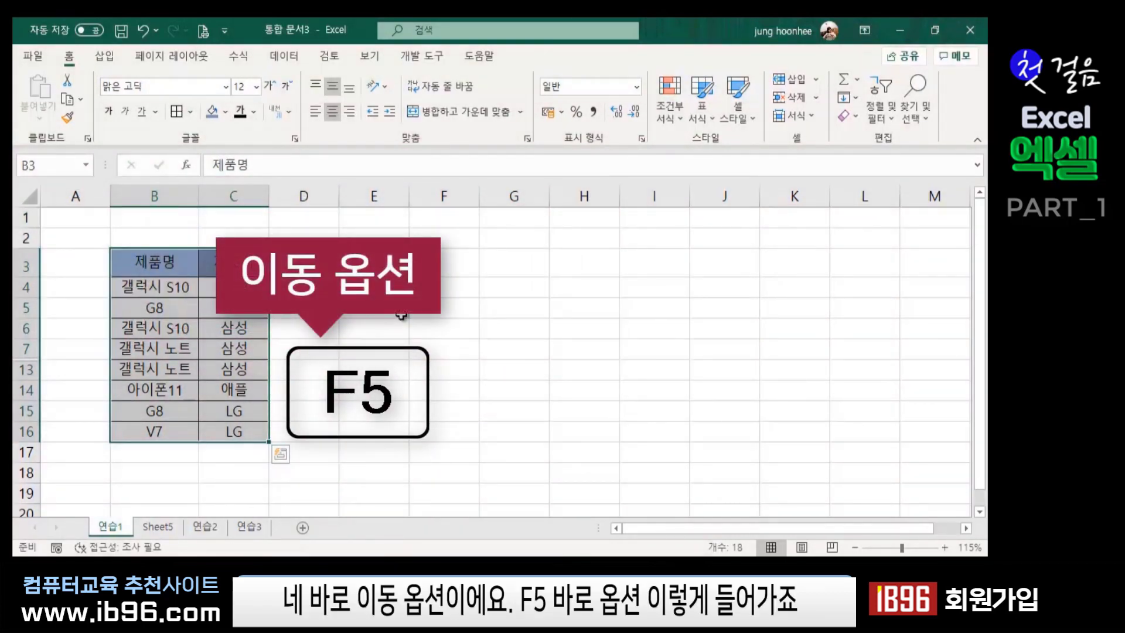
{"action": "key", "text": "F5"}
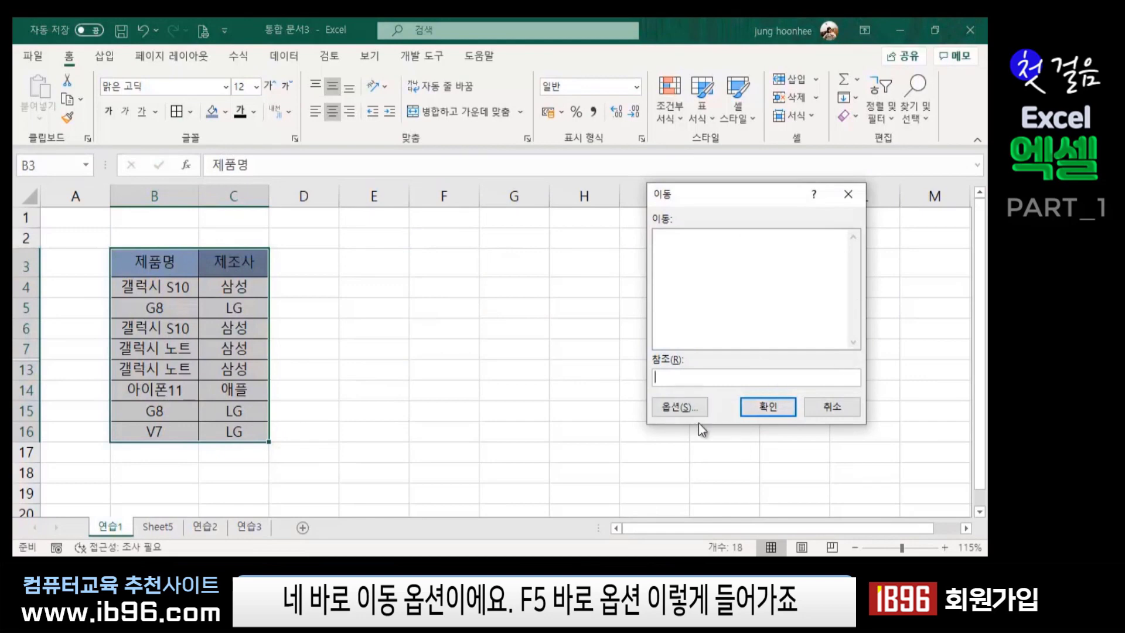
{"action": "left_click", "coordinate": [679, 407]}
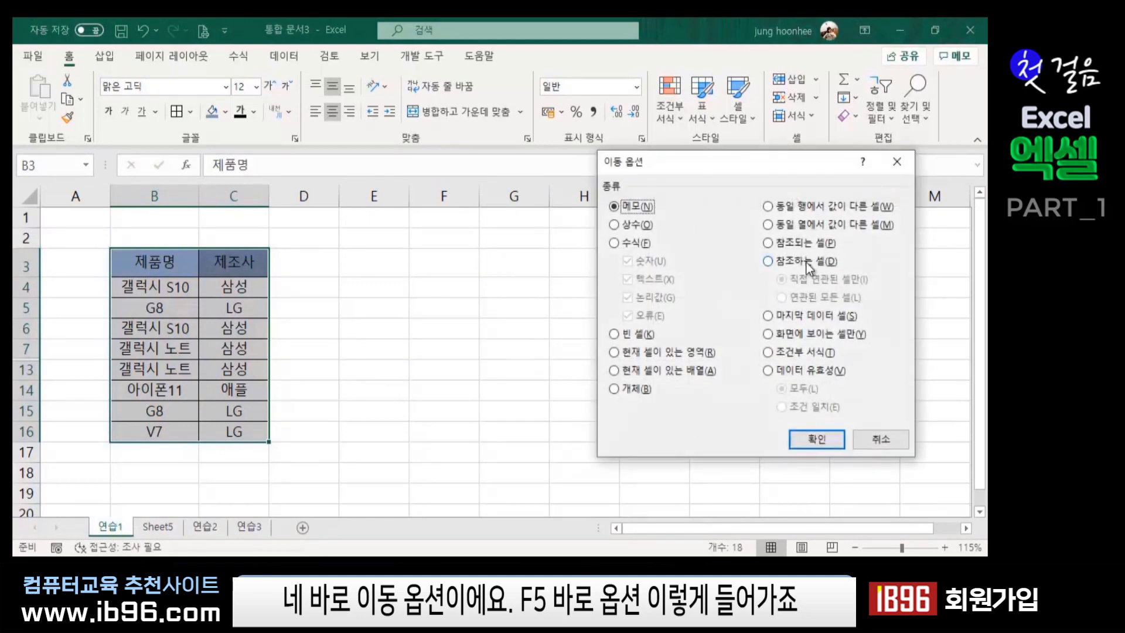
{"action": "left_click_drag", "start_coordinate": [688, 161], "coordinate": [434, 191]}
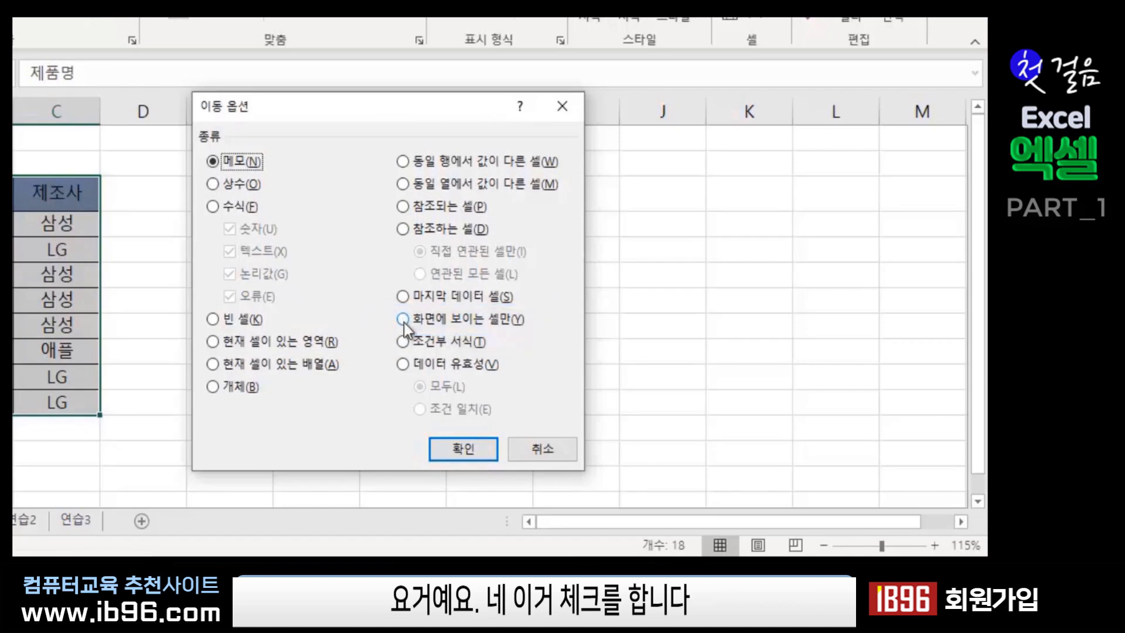
{"action": "left_click", "coordinate": [403, 319]}
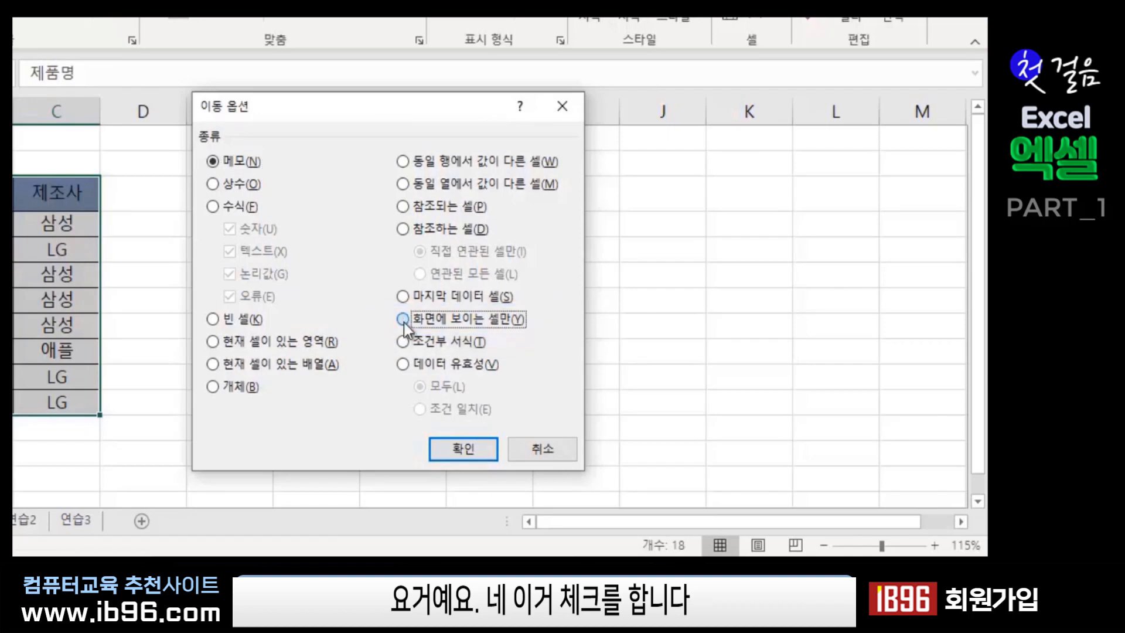
{"action": "left_click", "coordinate": [462, 450]}
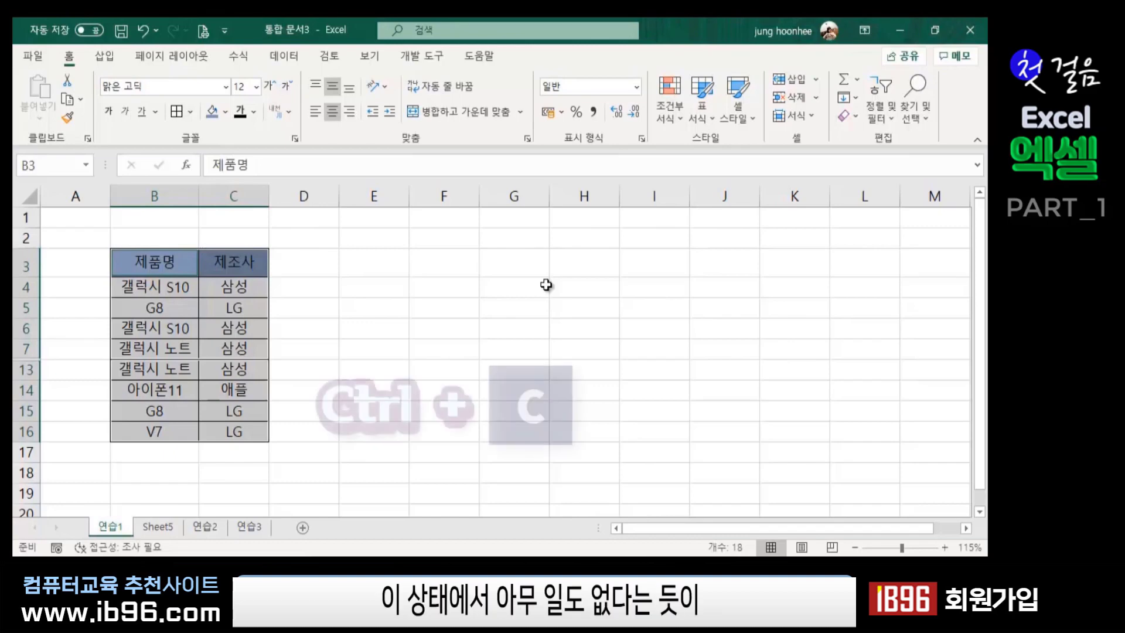
- Copy the visible cells, paste them at D3 on Sheet5, and autofit column D
{"action": "key", "text": "ctrl+c"}
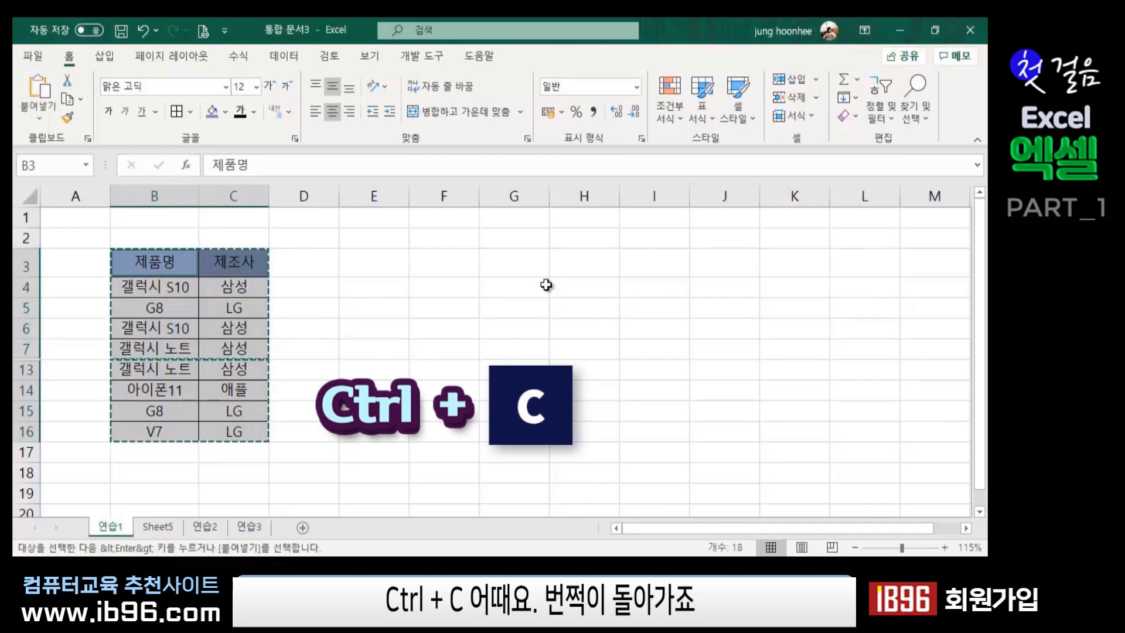
{"action": "key", "text": "ctrl+v"}
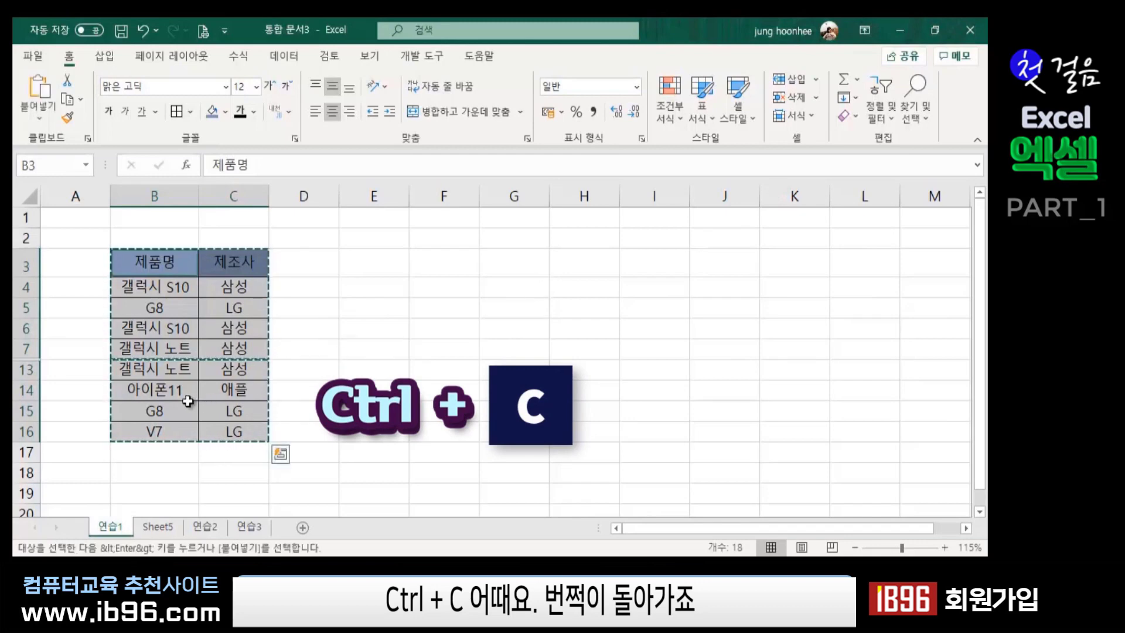
{"action": "left_click", "coordinate": [157, 527]}
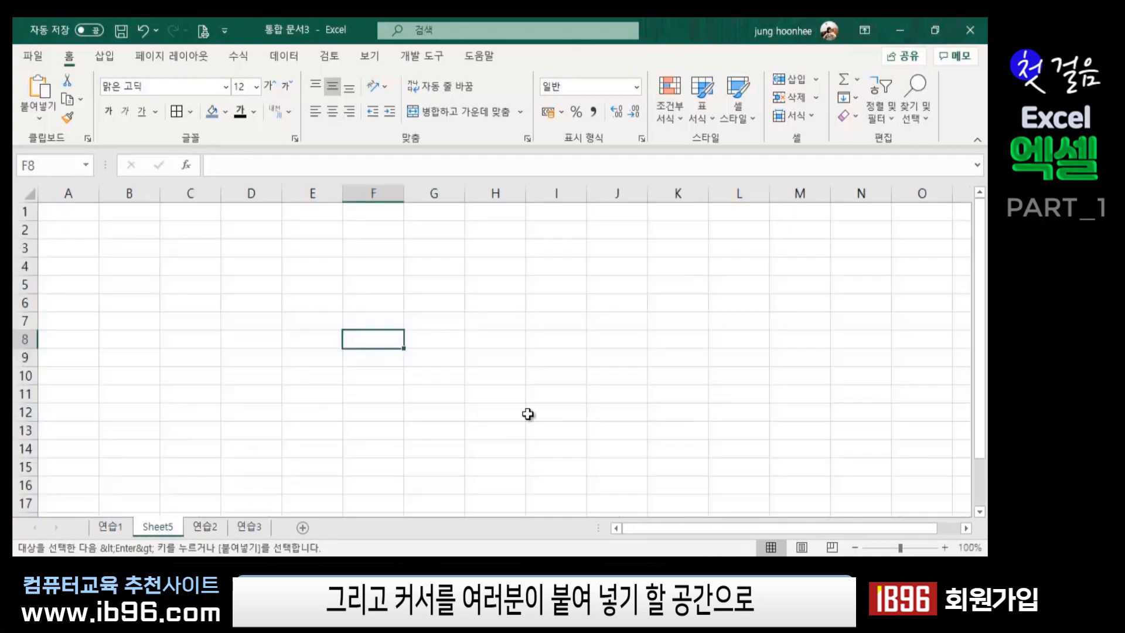
{"action": "left_click", "coordinate": [230, 245]}
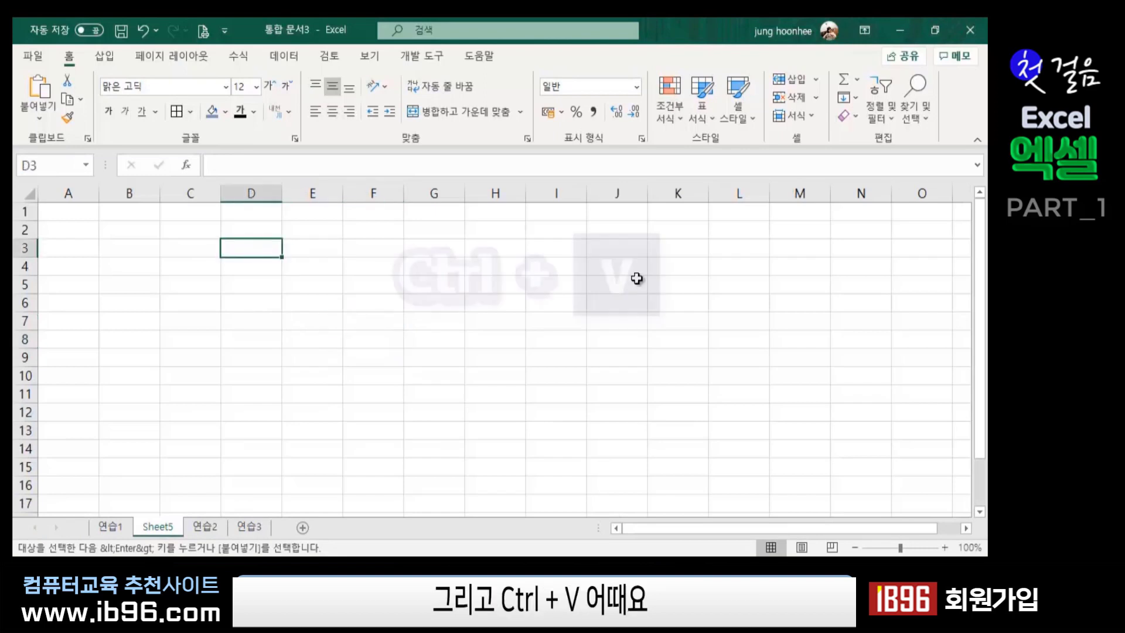
{"action": "key", "text": "ctrl+v"}
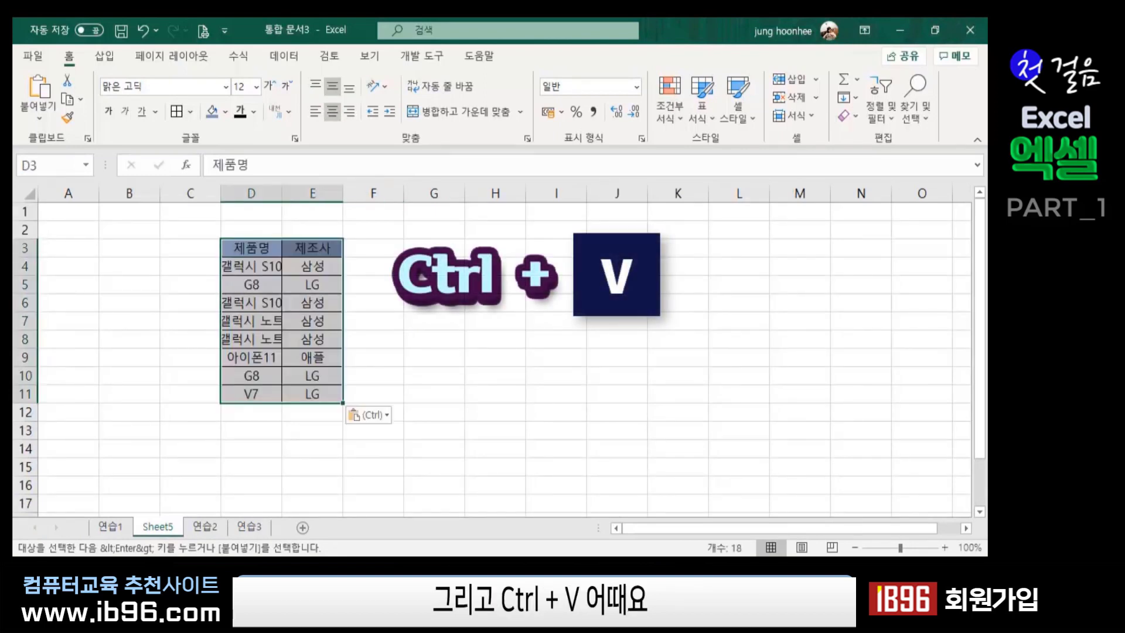
{"action": "double_click", "coordinate": [281, 193]}
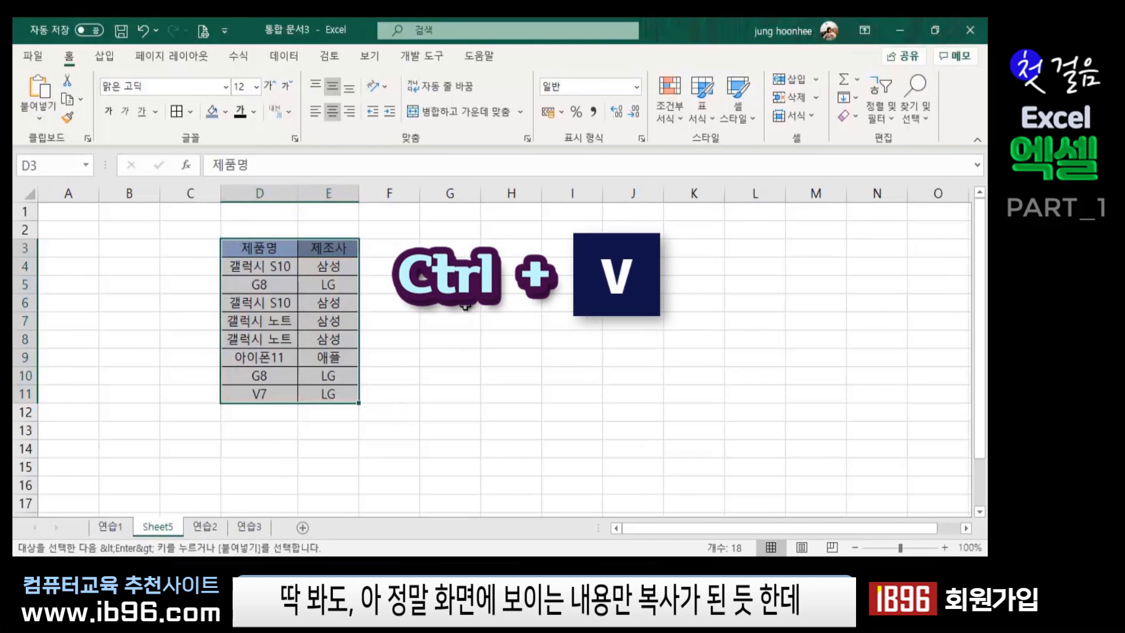
{"action": "left_click", "coordinate": [511, 321]}
{"action": "left_click", "coordinate": [110, 515]}
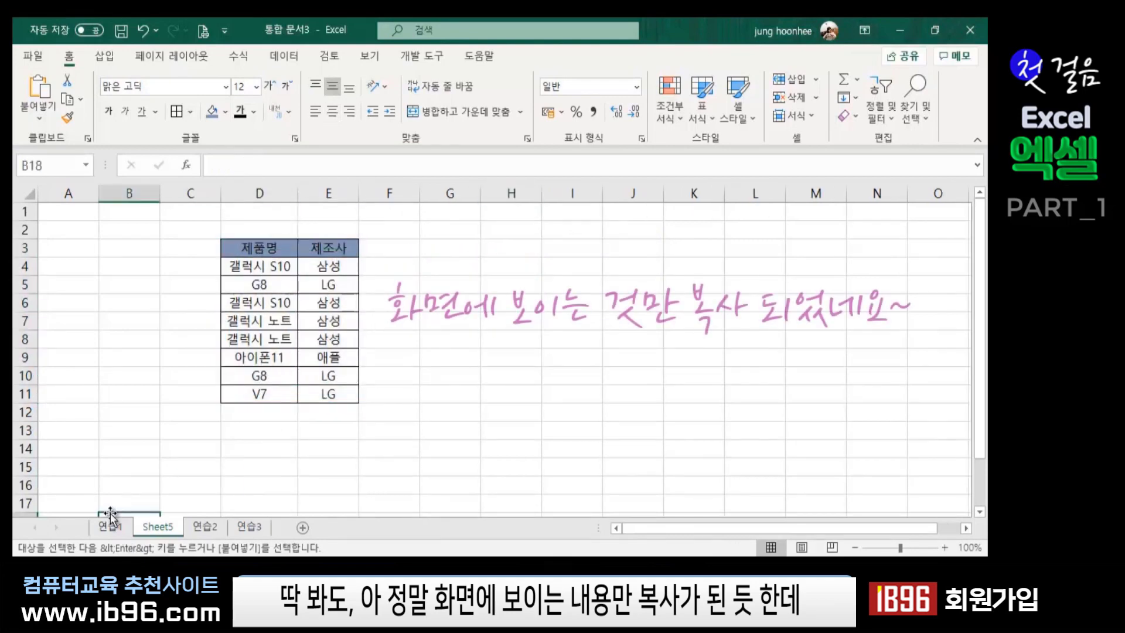
{"action": "left_click", "coordinate": [113, 527]}
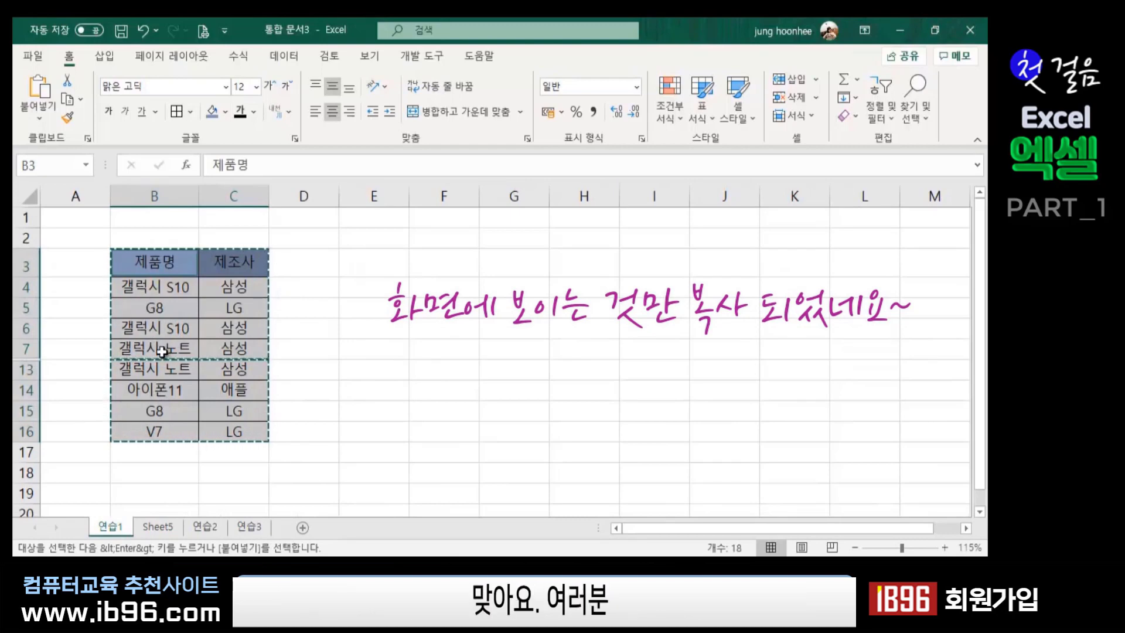
- Check the paste on Sheet5, then clear the copy marquee on 연습1 with Esc
{"action": "left_click", "coordinate": [158, 527]}
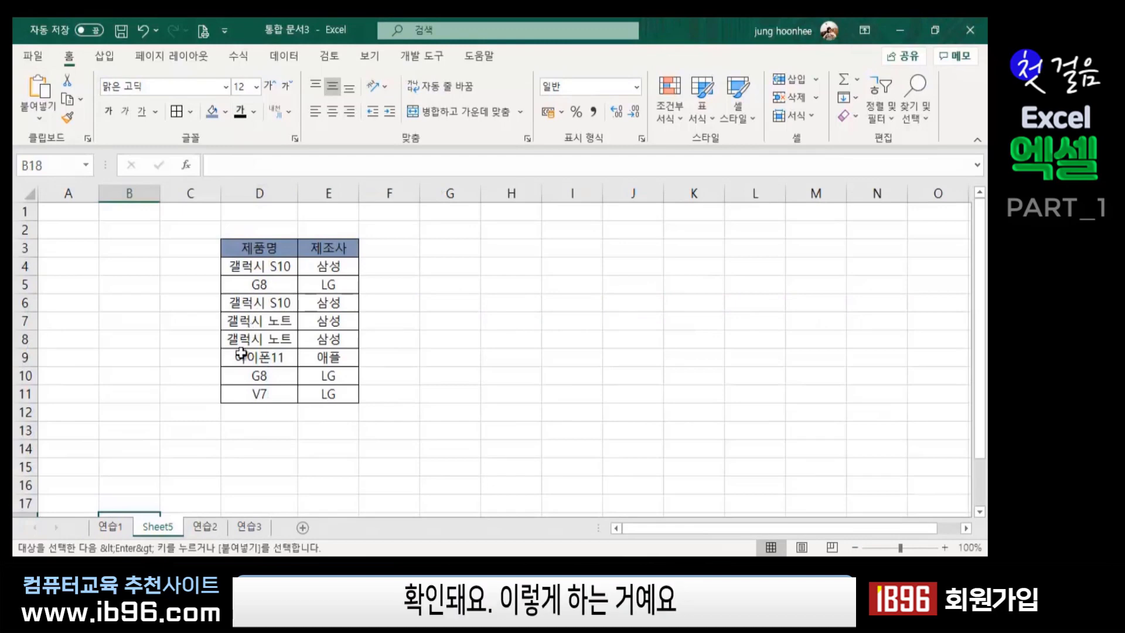
{"action": "left_click", "coordinate": [407, 359]}
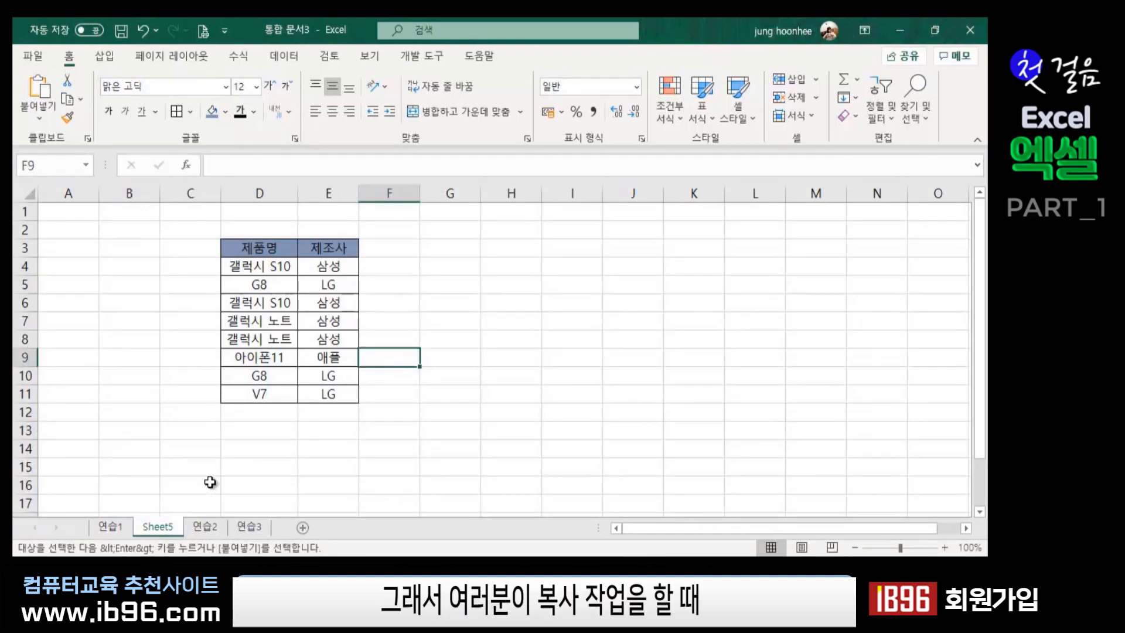
{"action": "left_click", "coordinate": [115, 527]}
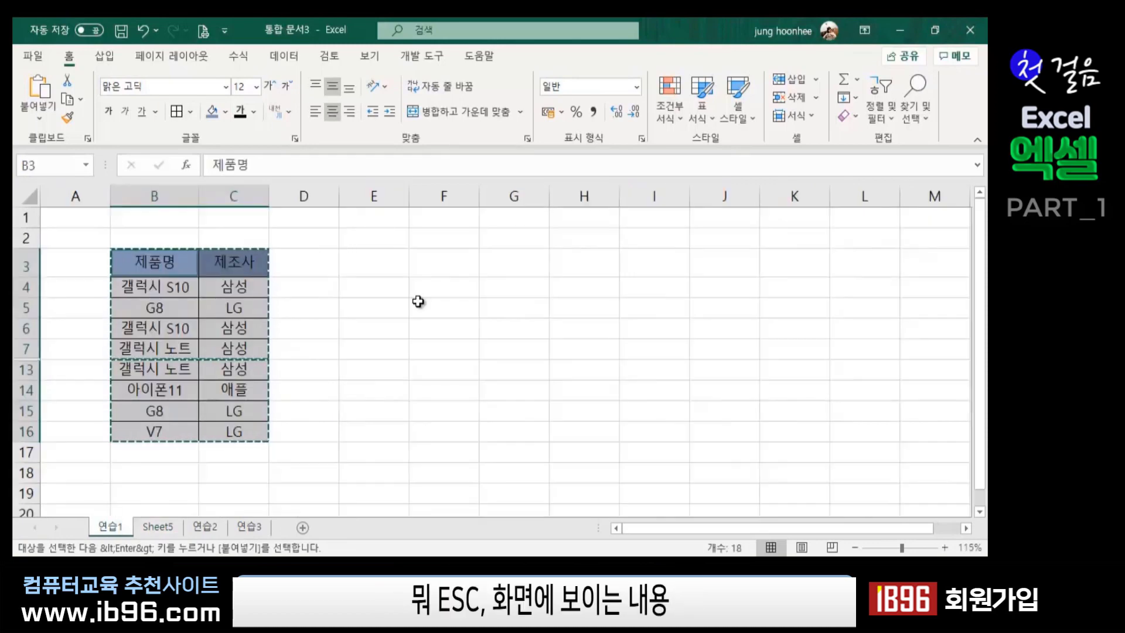
{"action": "key", "text": "Escape"}
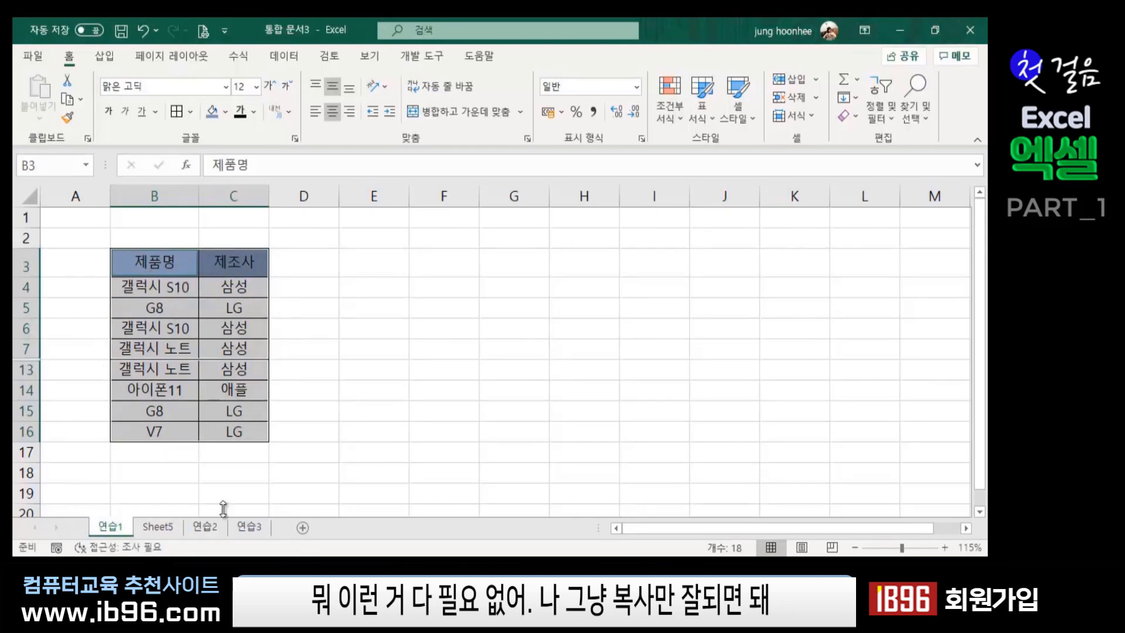
{"action": "left_click", "coordinate": [157, 525]}
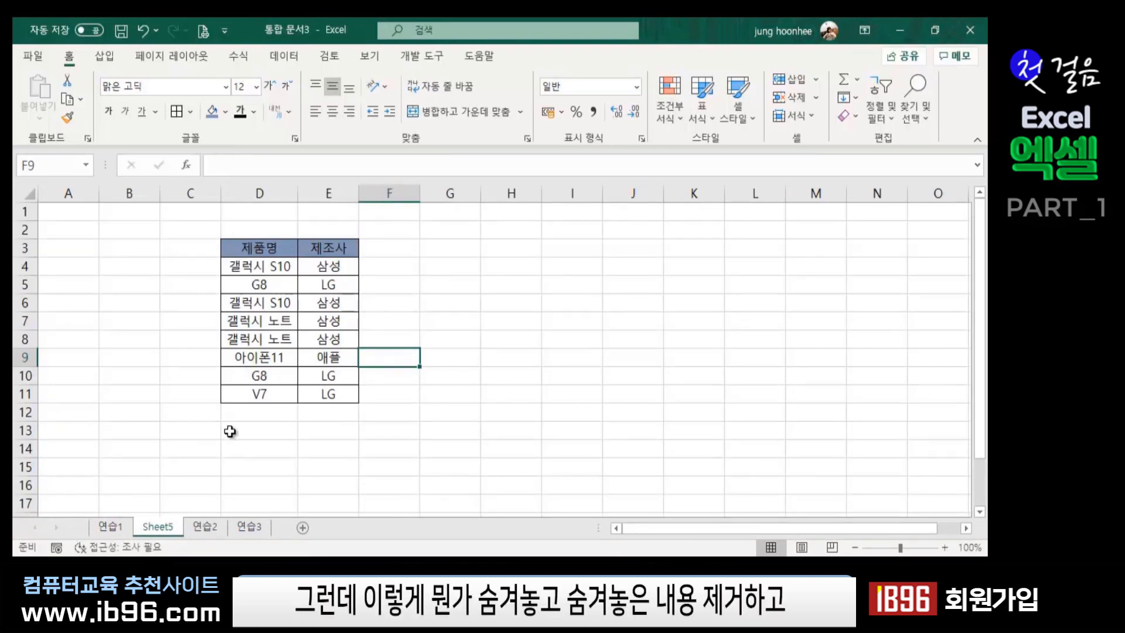
{"action": "left_click", "coordinate": [112, 526]}
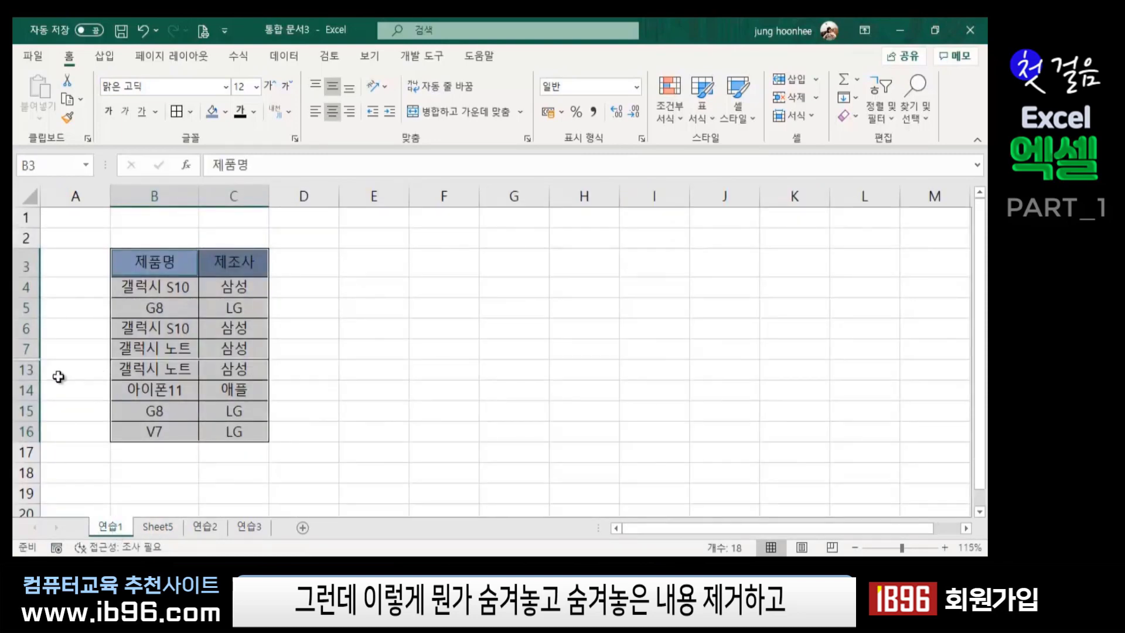
{"action": "left_click", "coordinate": [430, 374]}
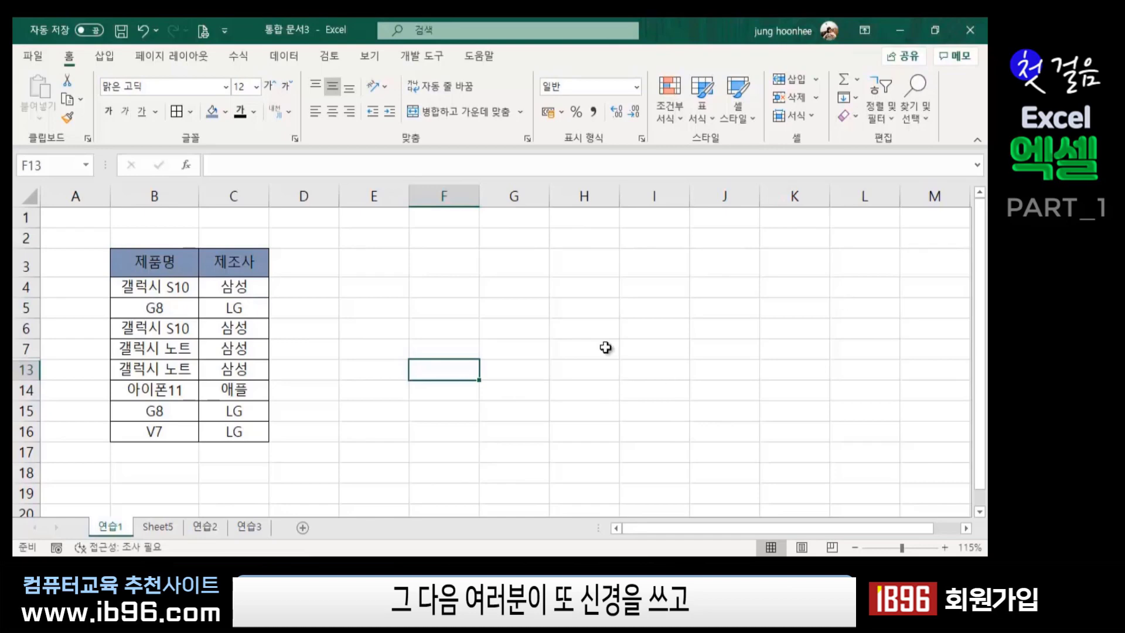
{"action": "left_click", "coordinate": [377, 395]}
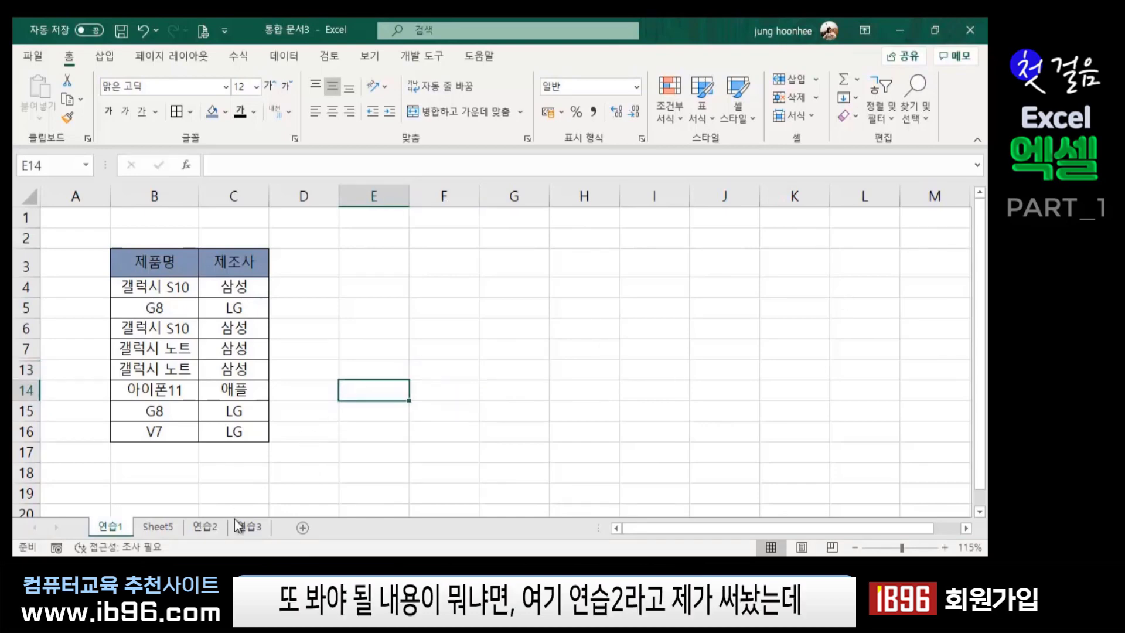
- Go to the blank 연습2 sheet, zoom to 130% and select cell B3
{"action": "left_click", "coordinate": [205, 527]}
{"action": "left_click", "coordinate": [369, 379]}
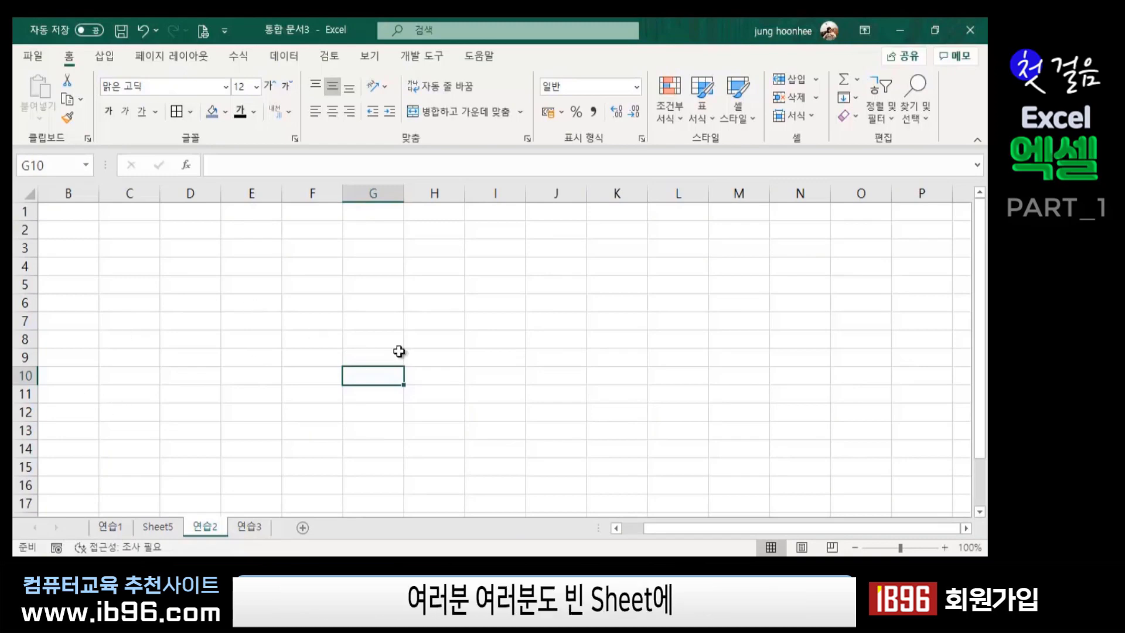
{"action": "scroll", "coordinate": [505, 341], "scroll_direction": "up", "scroll_amount": 2, "text": "ctrl"}
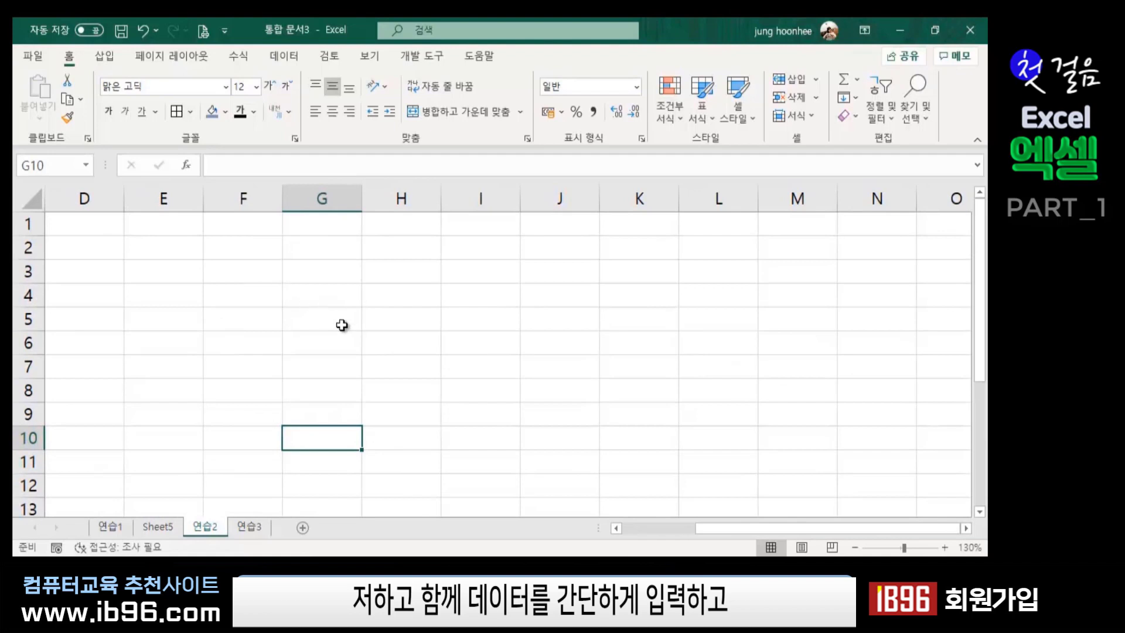
{"action": "left_click", "coordinate": [173, 271]}
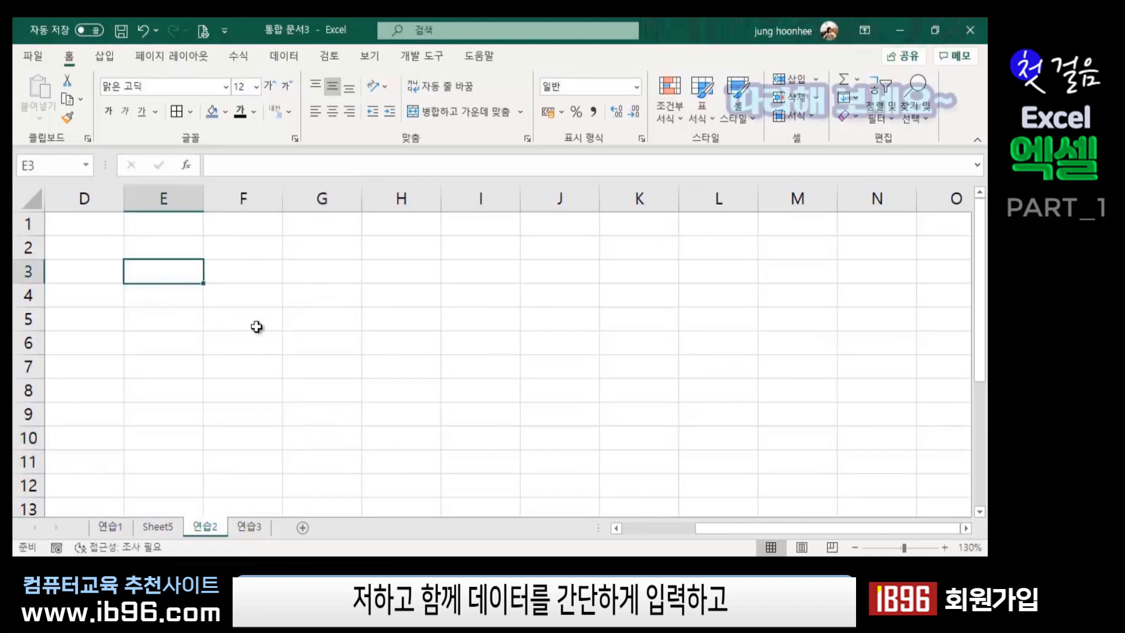
{"action": "left_click_drag", "start_coordinate": [703, 530], "coordinate": [602, 545]}
{"action": "left_click", "coordinate": [302, 366]}
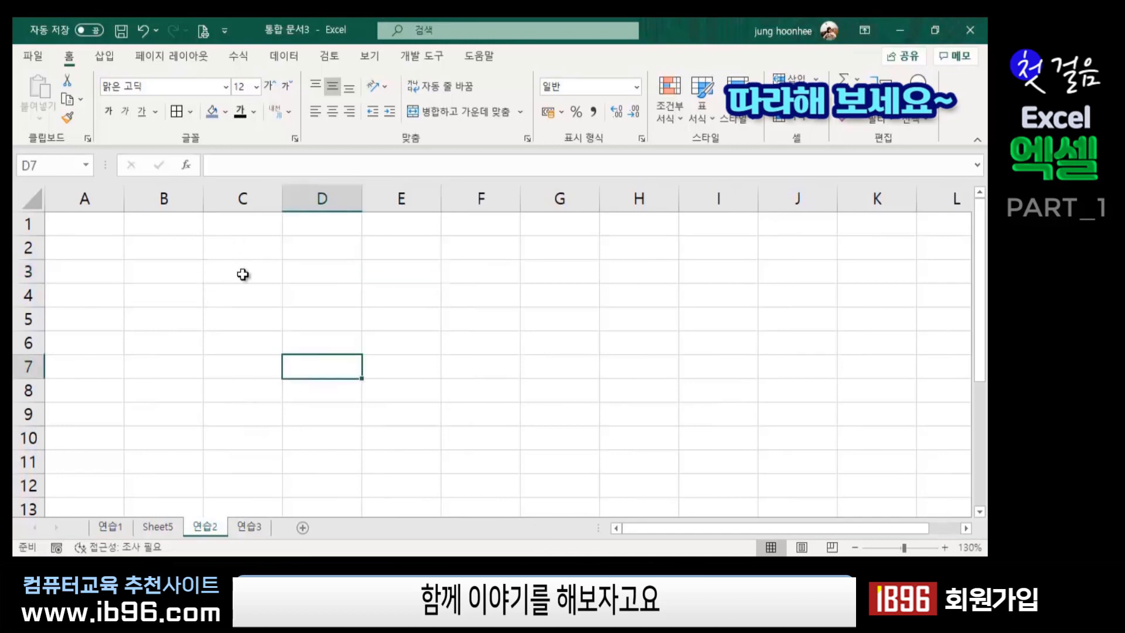
{"action": "left_click", "coordinate": [176, 276]}
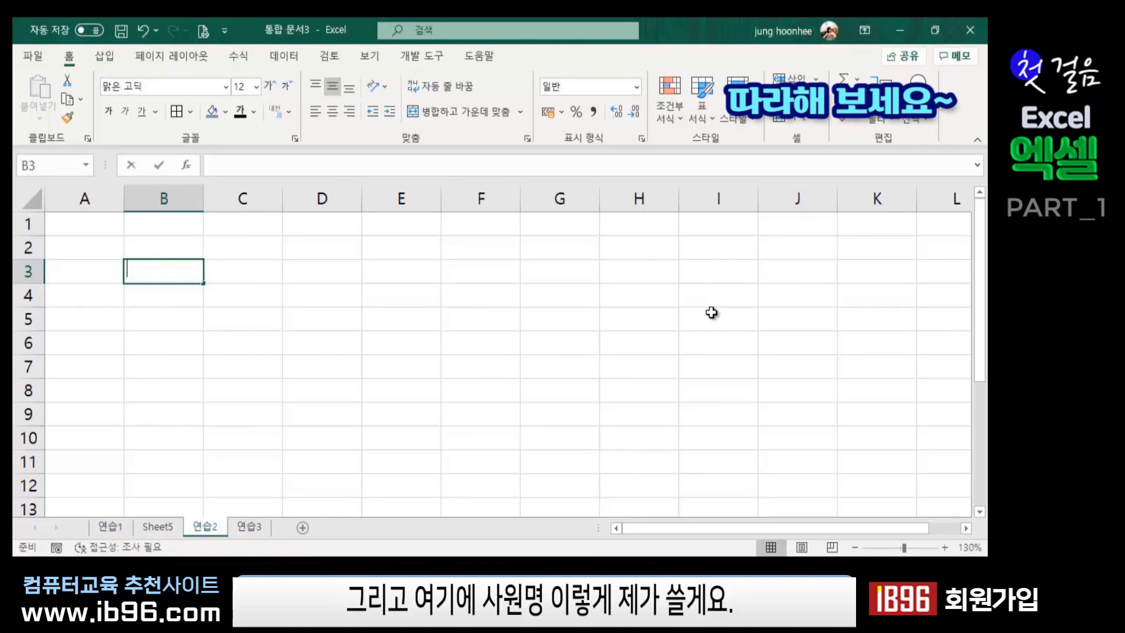
- Enter the headings 사원명, 상반기 and 하반기 in B3:D3
{"action": "type", "text": "사원명"}
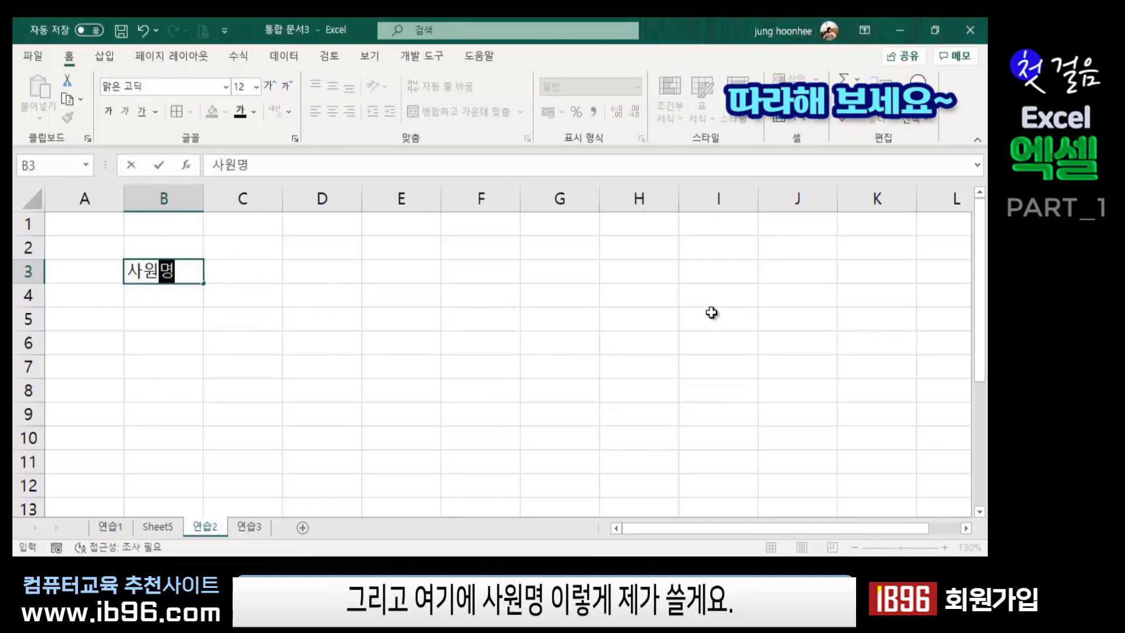
{"action": "key", "text": "Tab"}
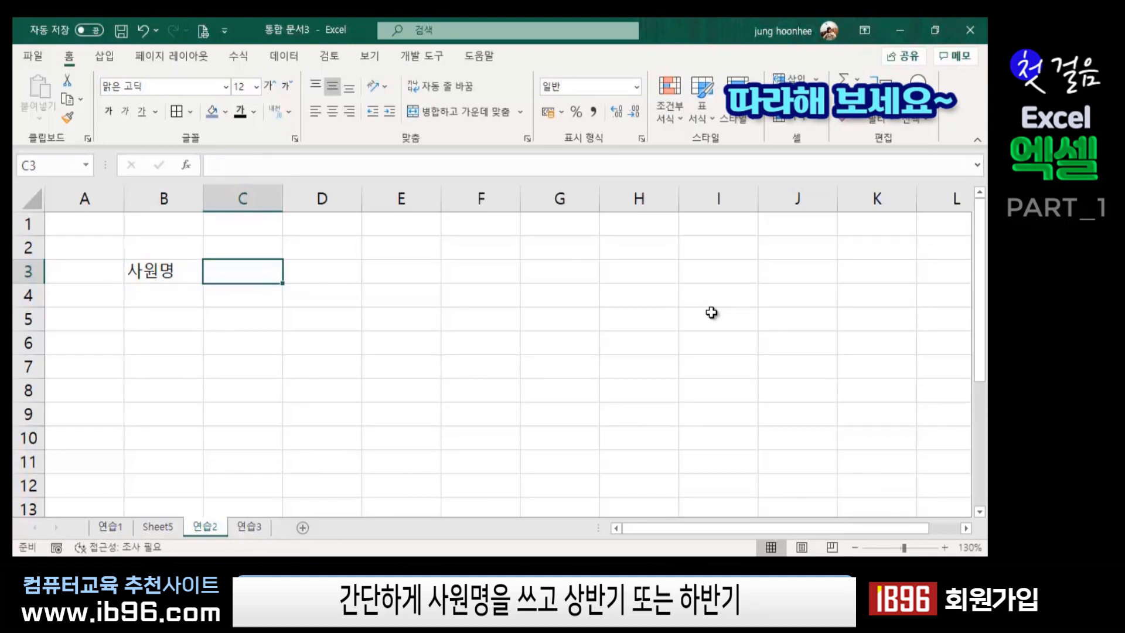
{"action": "type", "text": "상반기"}
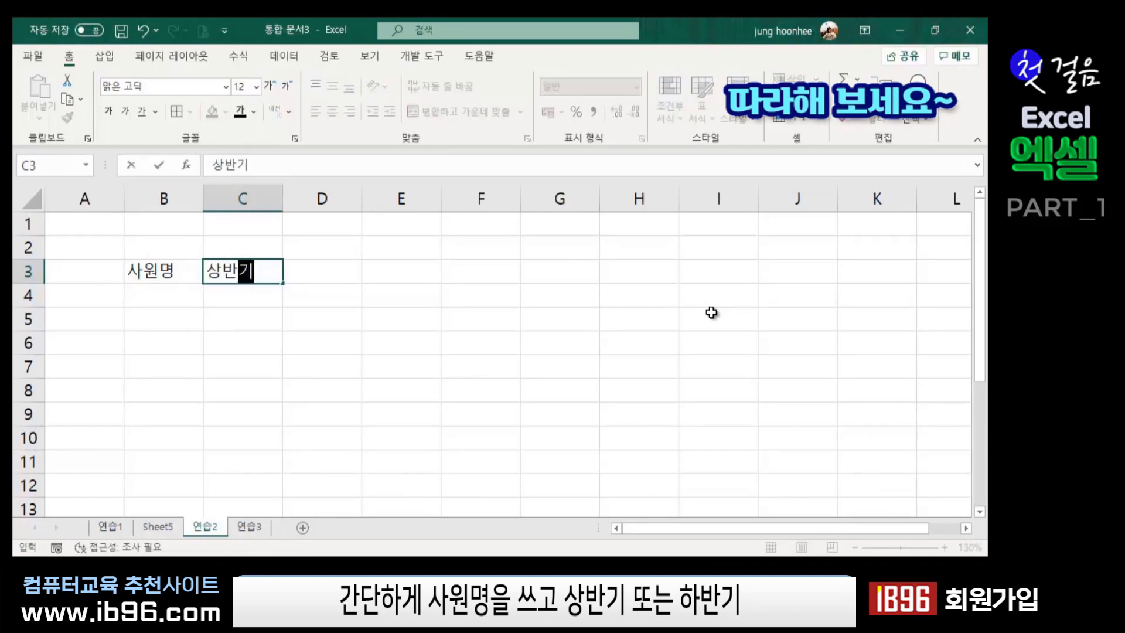
{"action": "key", "text": "Tab"}
{"action": "type", "text": "하바"}
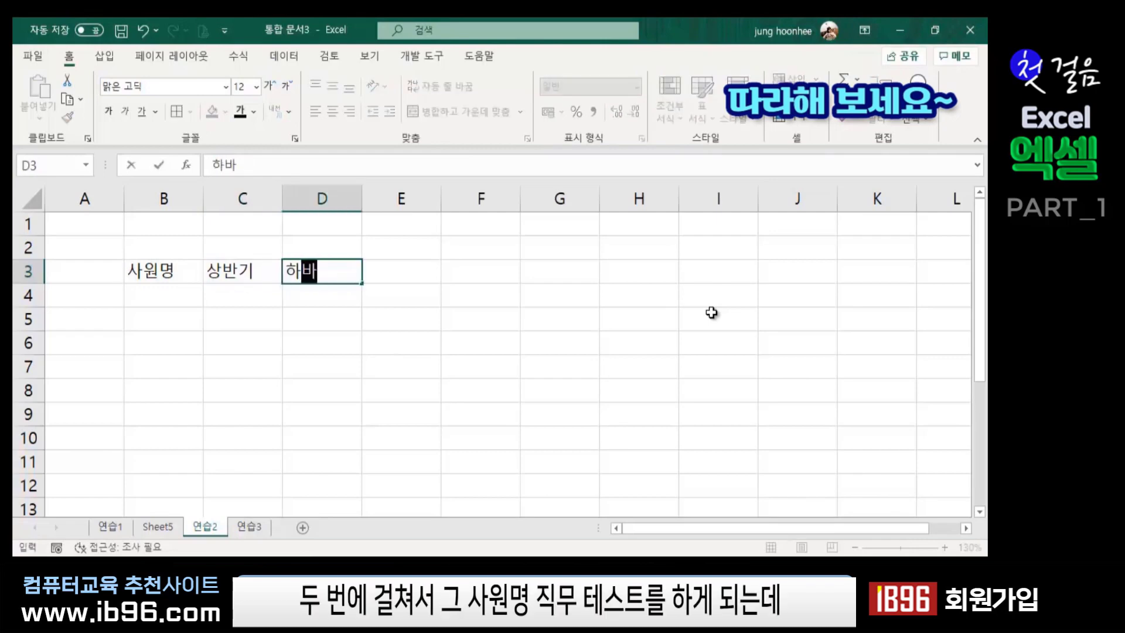
{"action": "type", "text": "ㄴ기"}
{"action": "key", "text": "Down"}
{"action": "key", "text": "Left"}
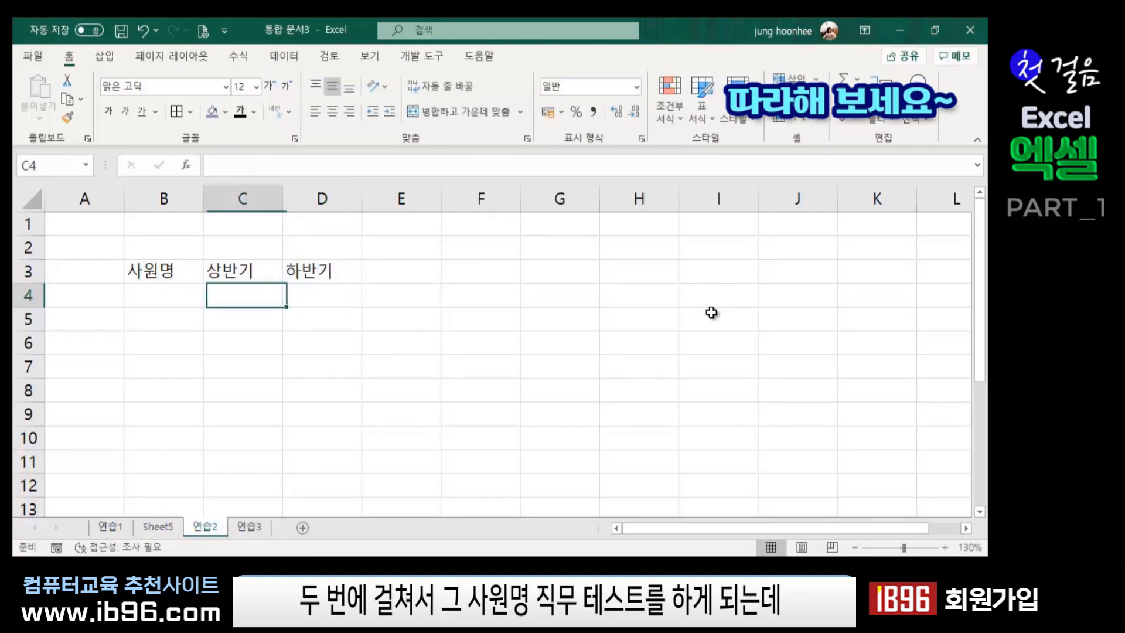
{"action": "key", "text": "Left"}
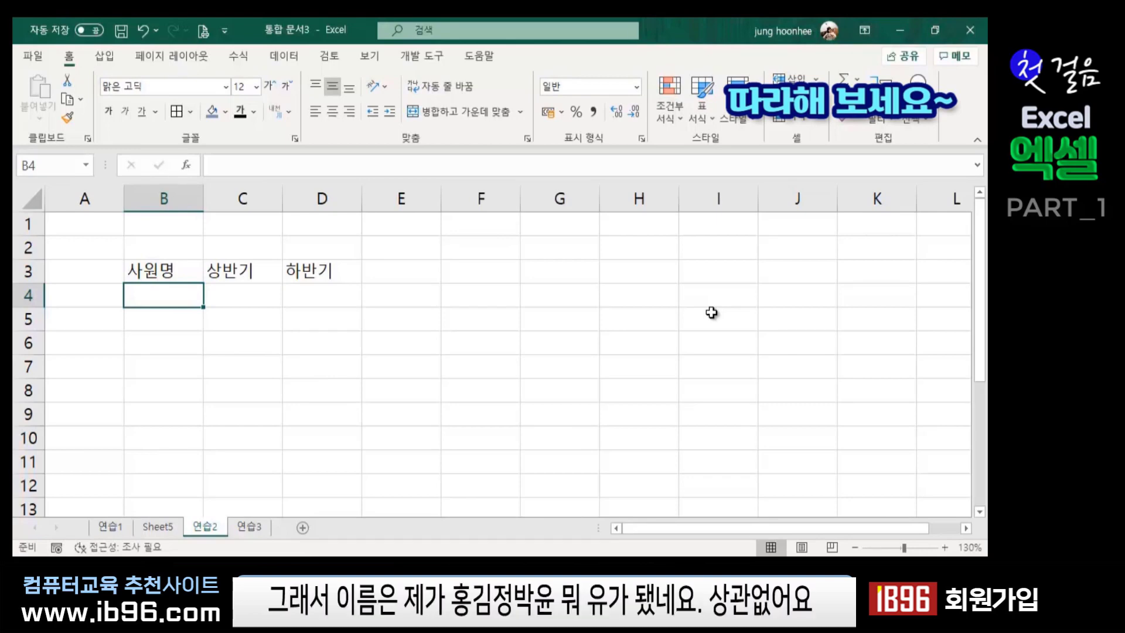
- List the surnames 홍, 김, 정, 박, 유, 허, 민, 소, 장 down B4:B12
{"action": "type", "text": "홍"}
{"action": "key", "text": "Return"}
{"action": "type", "text": "김"}
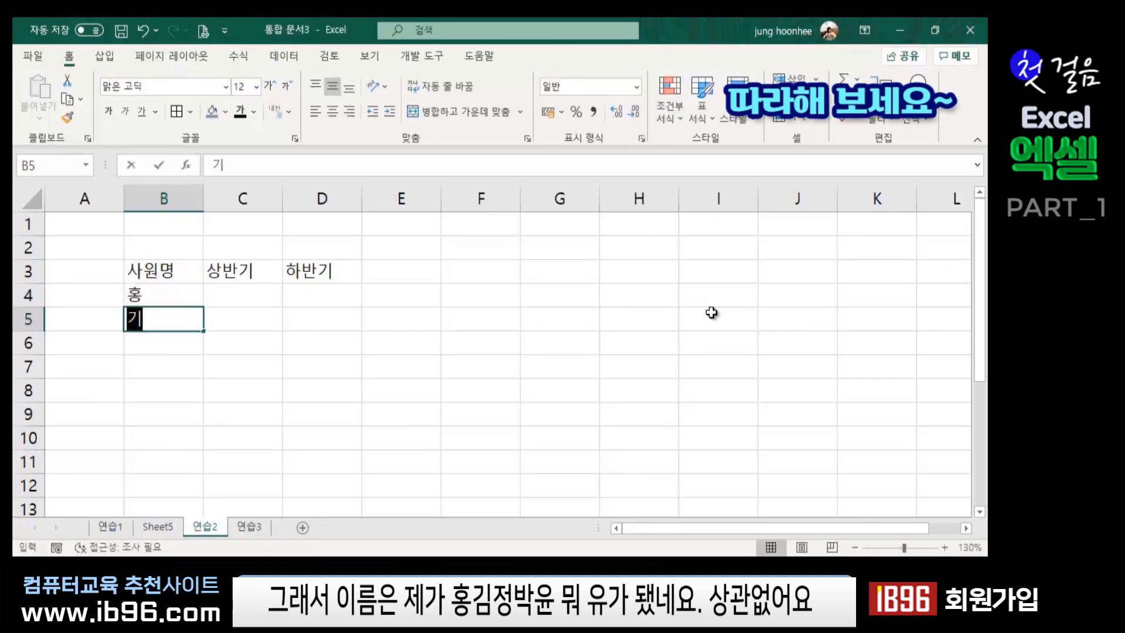
{"action": "key", "text": "Return"}
{"action": "type", "text": "ㅈ정"}
{"action": "key", "text": "Return"}
{"action": "type", "text": "박"}
{"action": "key", "text": "Return"}
{"action": "type", "text": "유"}
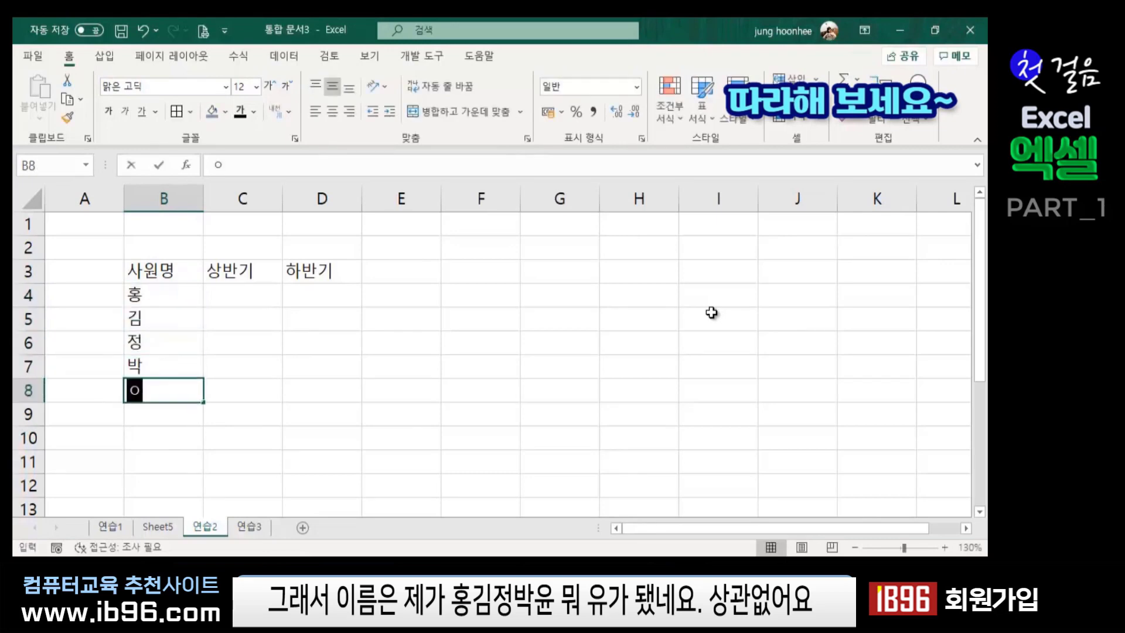
{"action": "key", "text": "Return"}
{"action": "type", "text": "ㄴ"}
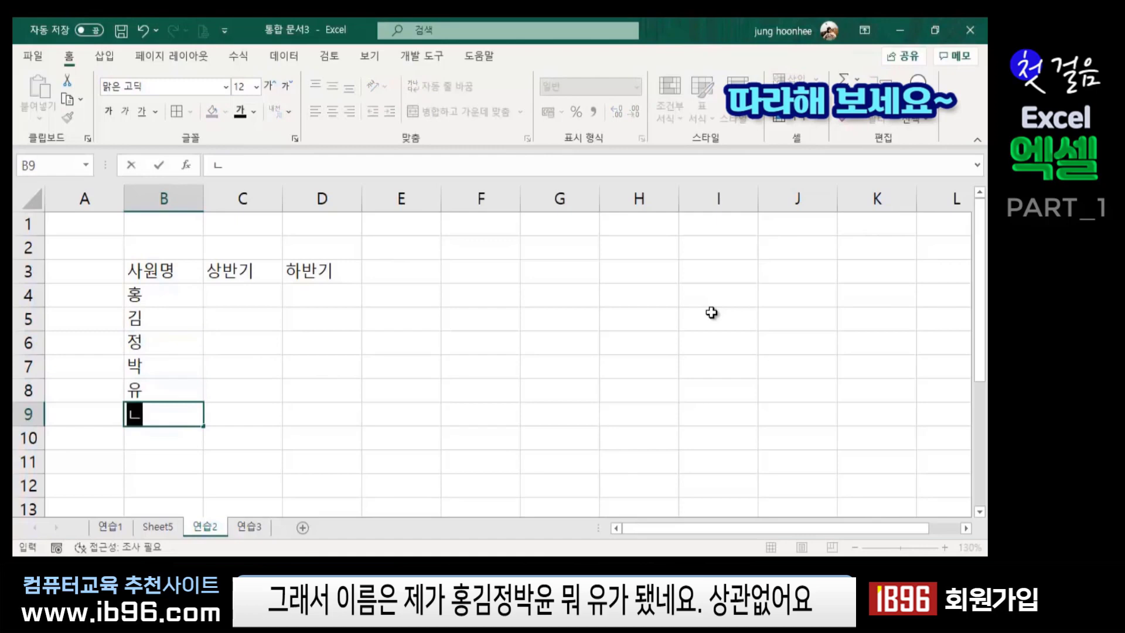
{"action": "type", "text": "허"}
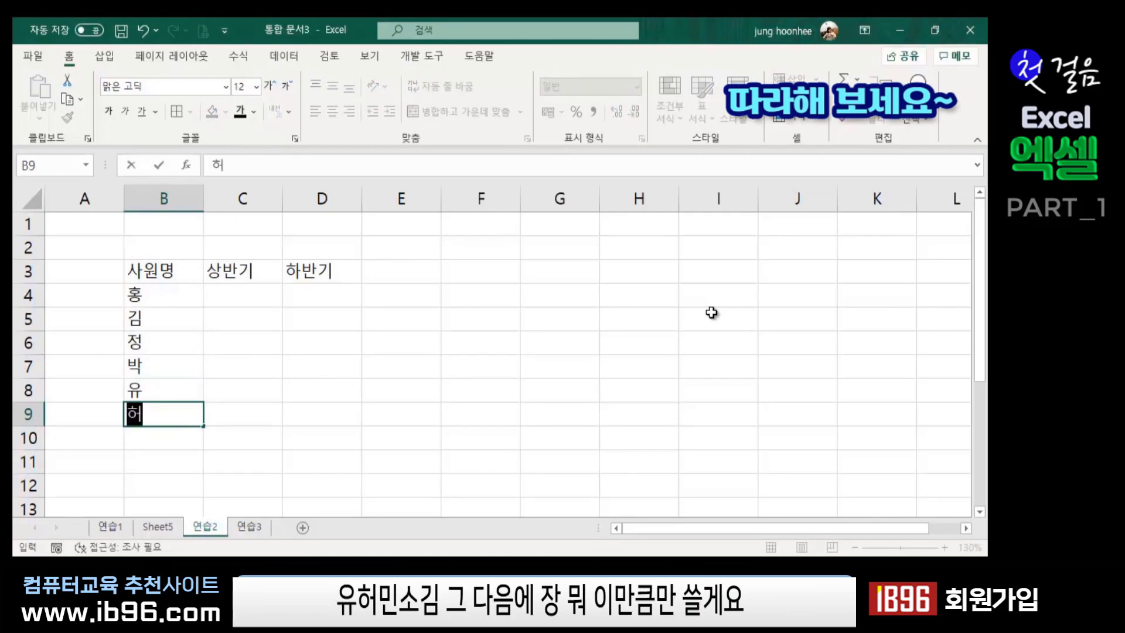
{"action": "key", "text": "Return"}
{"action": "type", "text": "민"}
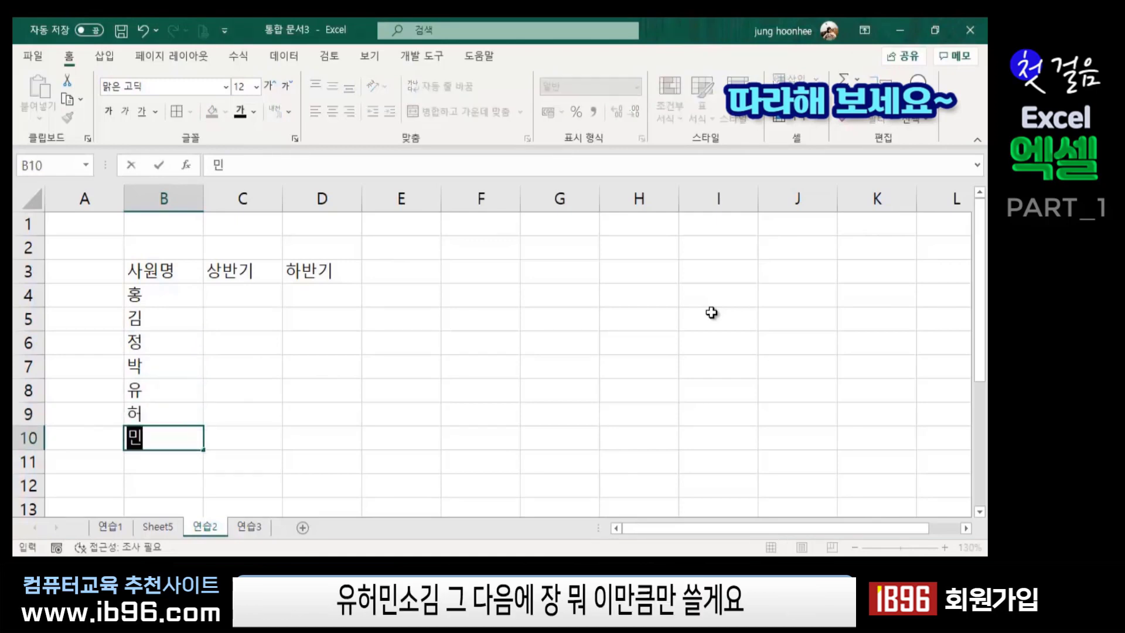
{"action": "key", "text": "Return"}
{"action": "type", "text": "ㅅㅗ"}
{"action": "key", "text": "Return"}
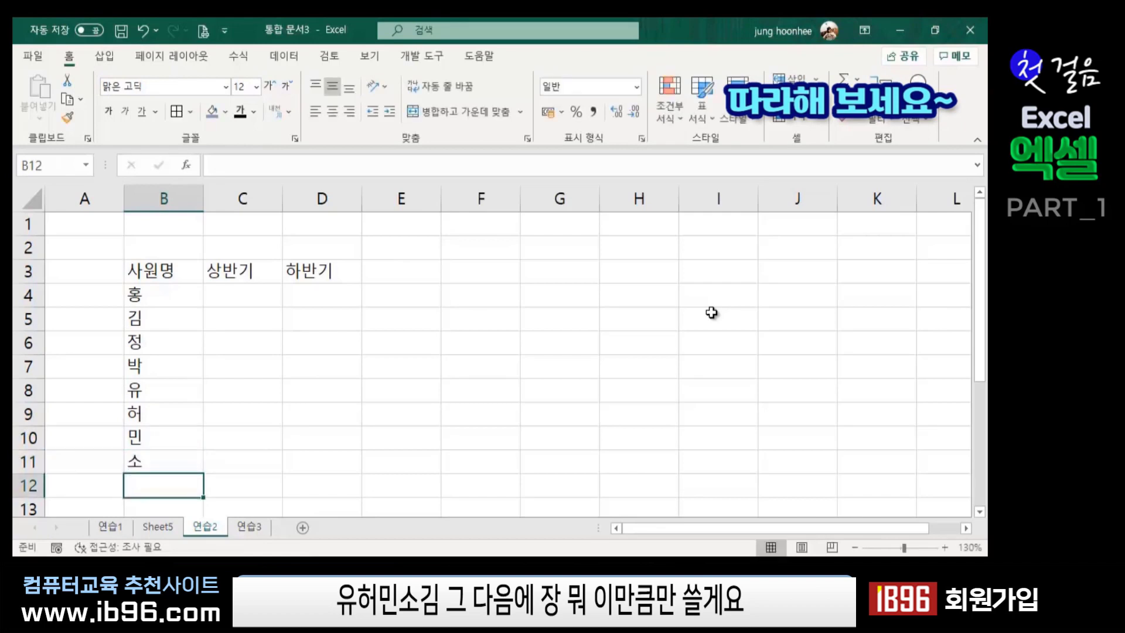
{"action": "type", "text": "장"}
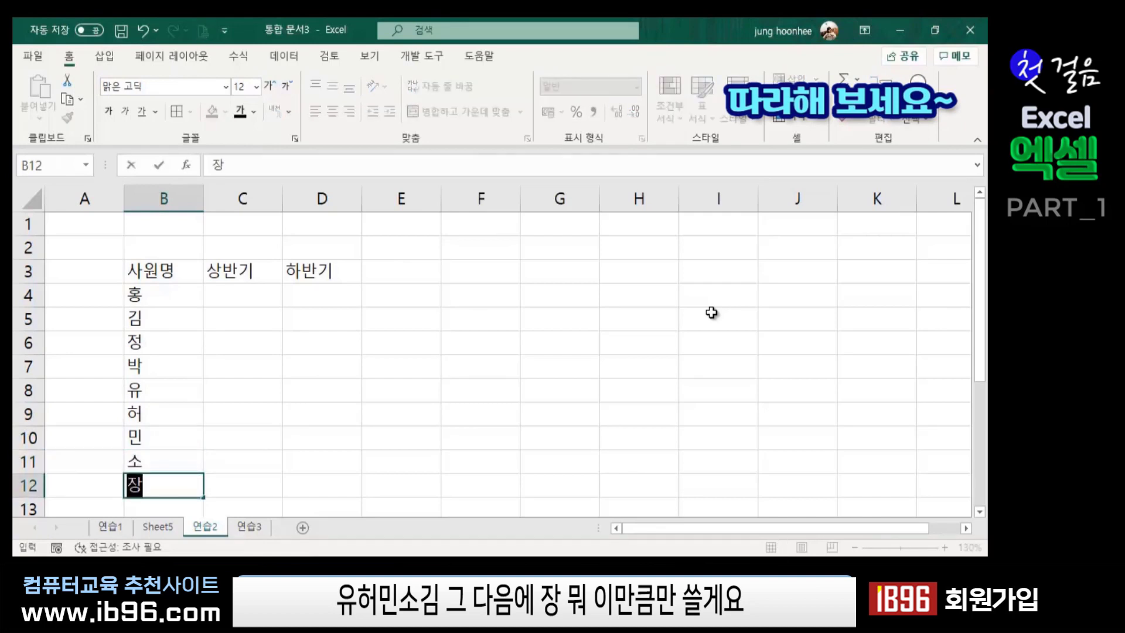
{"action": "key", "text": "Return"}
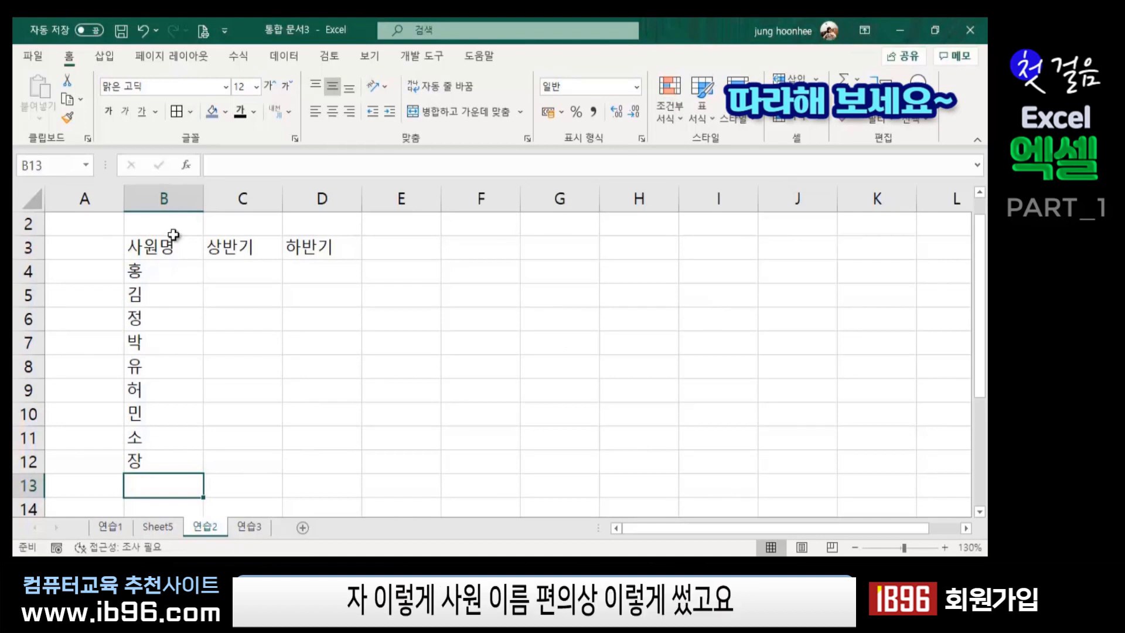
- Insert a ○ symbol in C4 by converting ㅁ with the Hanja key
{"action": "left_click_drag", "start_coordinate": [140, 271], "coordinate": [151, 465]}
{"action": "left_click", "coordinate": [350, 435]}
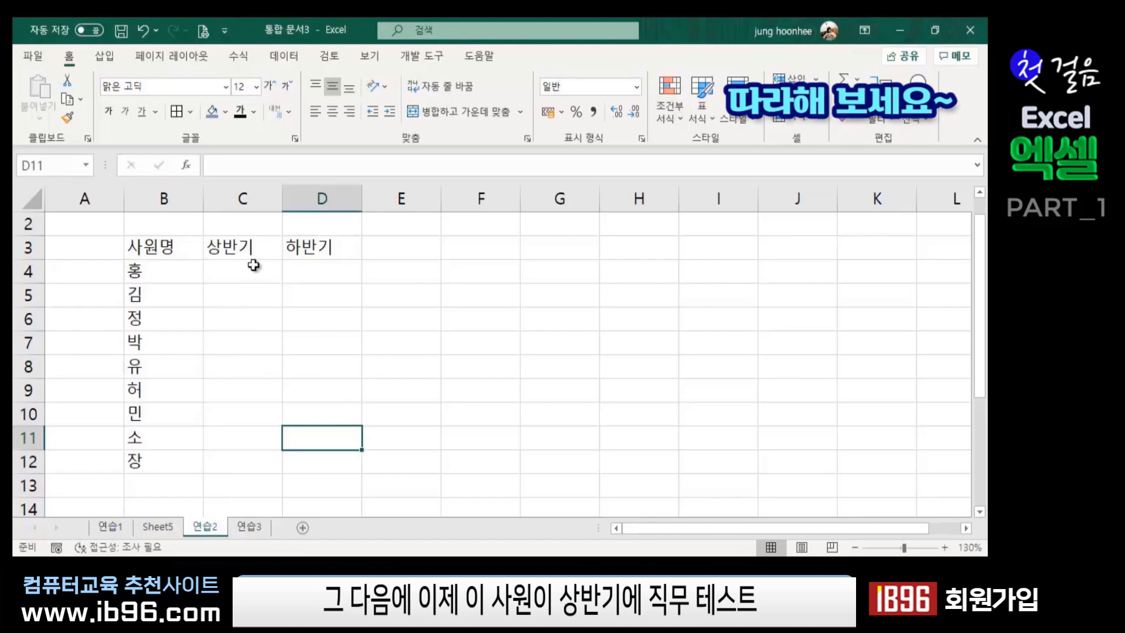
{"action": "left_click", "coordinate": [149, 270]}
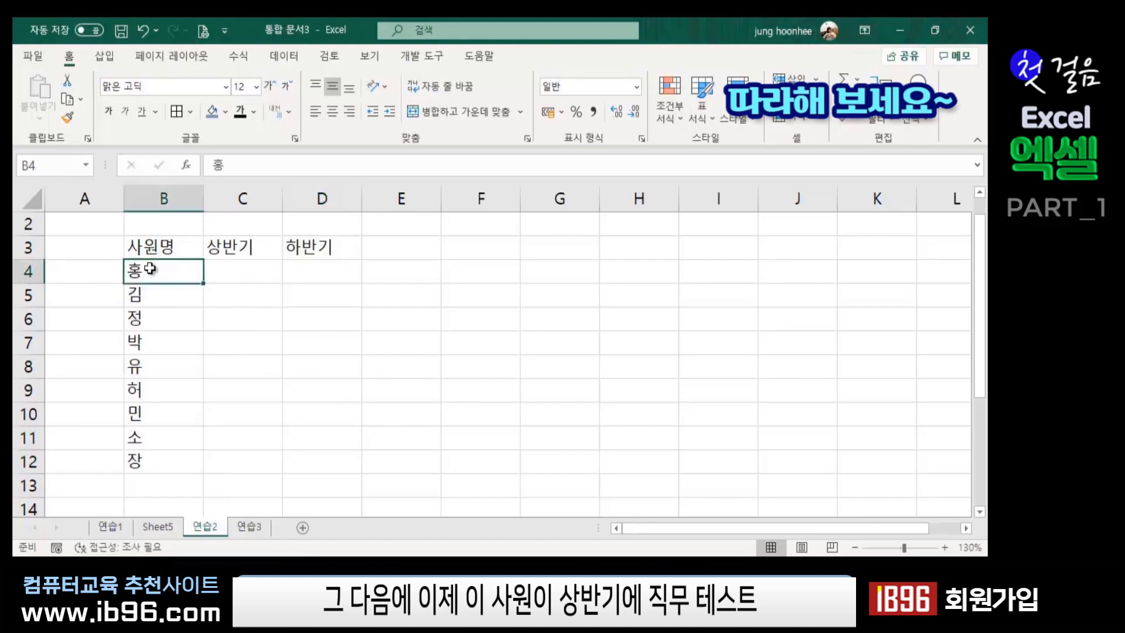
{"action": "left_click", "coordinate": [248, 278]}
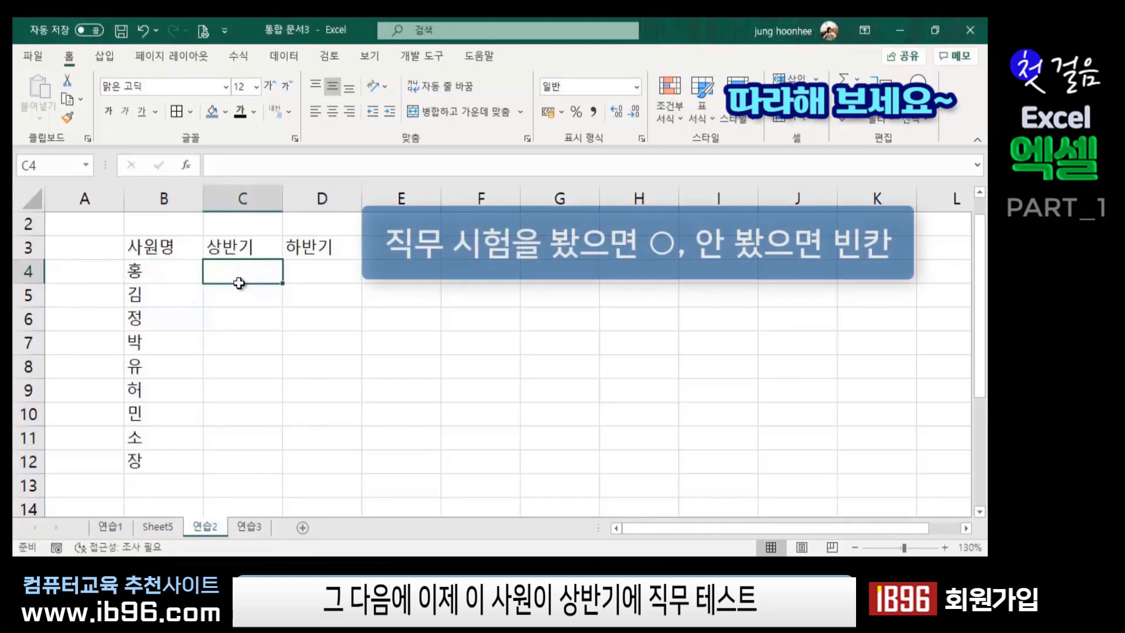
{"action": "left_click", "coordinate": [136, 271]}
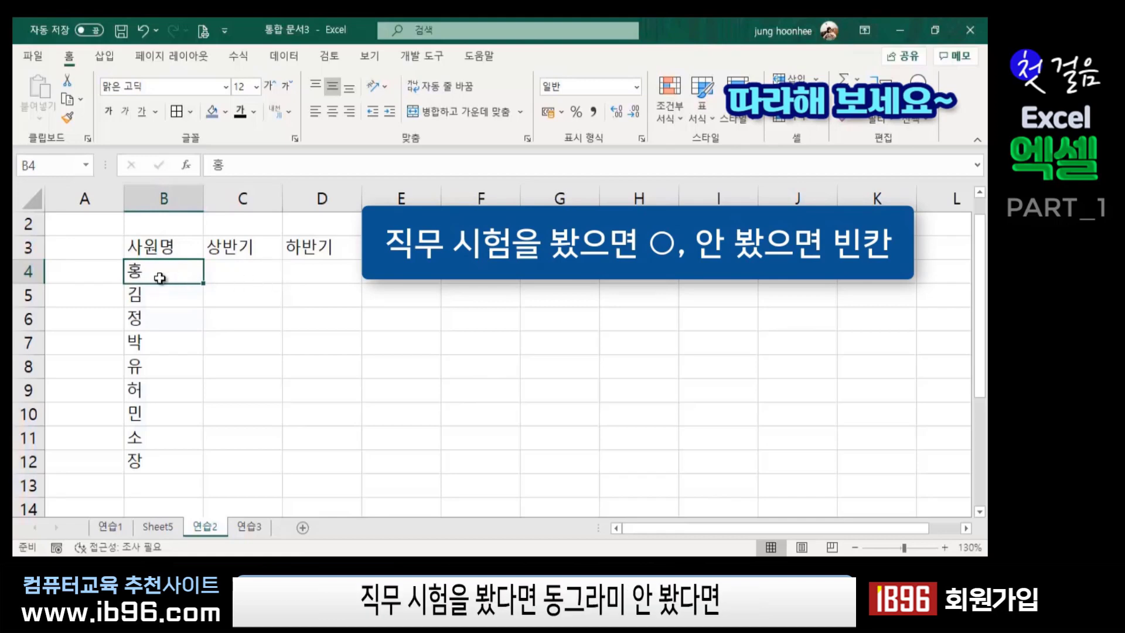
{"action": "left_click", "coordinate": [235, 267]}
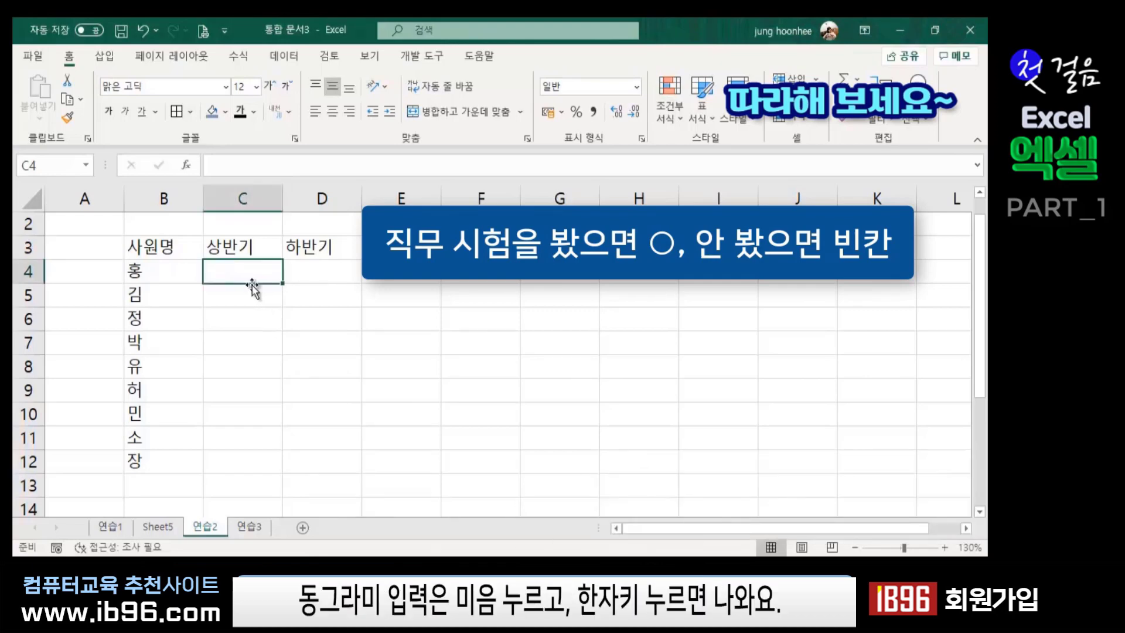
{"action": "type", "text": "ㅁ"}
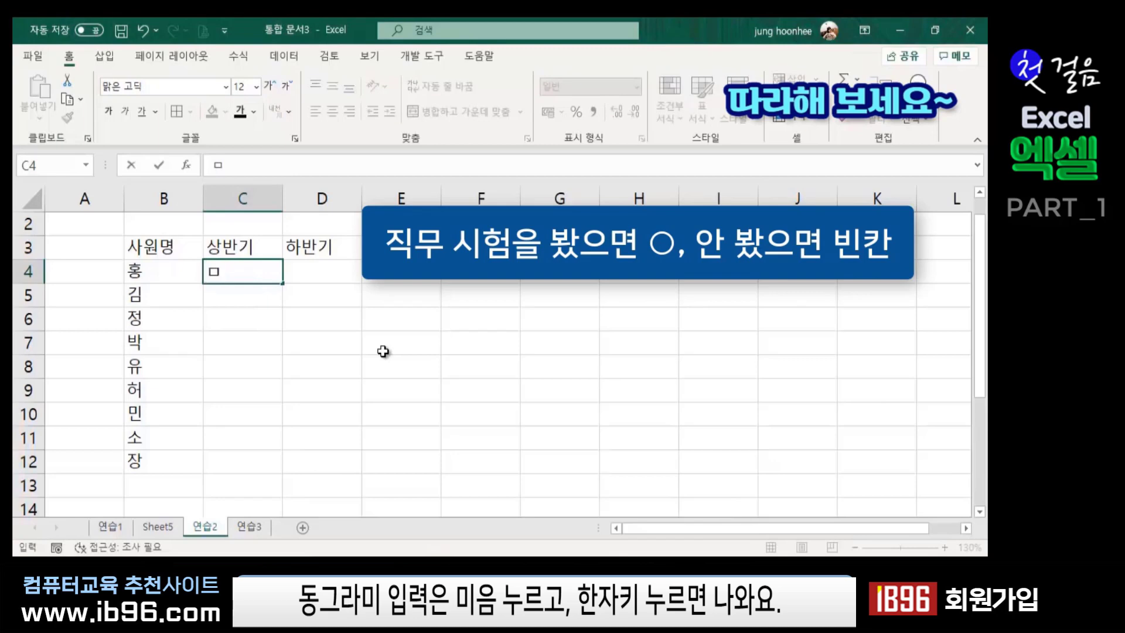
{"action": "key", "text": "Hangul_Hanja"}
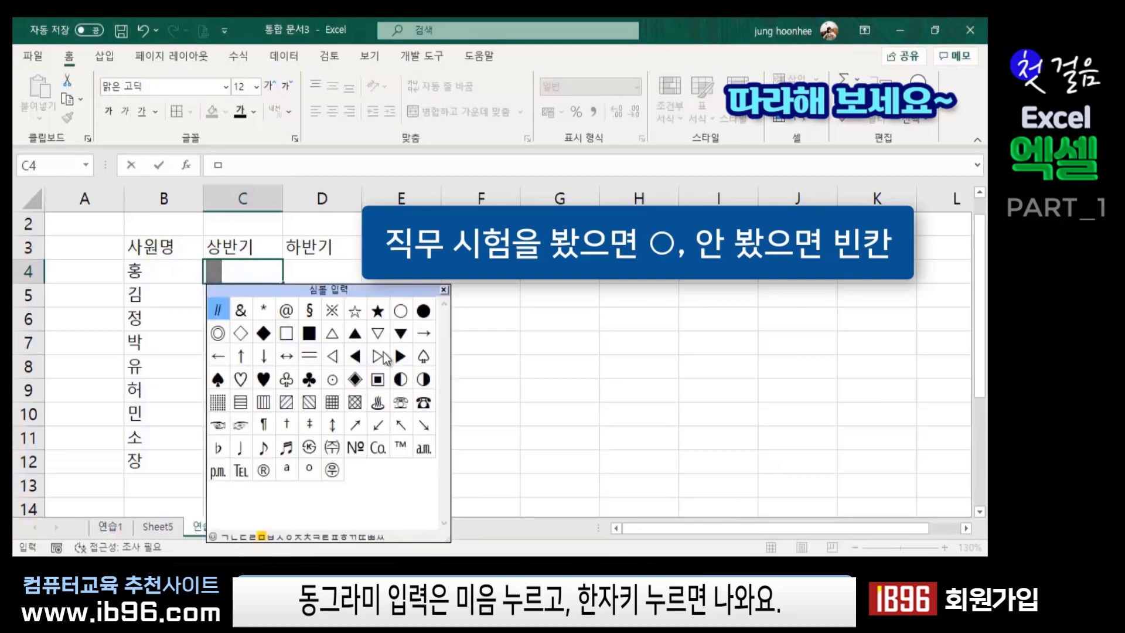
{"action": "key", "text": "Right"}
{"action": "key", "text": "Right"}
{"action": "key", "text": "Right"}
{"action": "key", "text": "Right"}
{"action": "key", "text": "Right"}
{"action": "key", "text": "Right"}
{"action": "key", "text": "Right"}
{"action": "key", "text": "Right"}
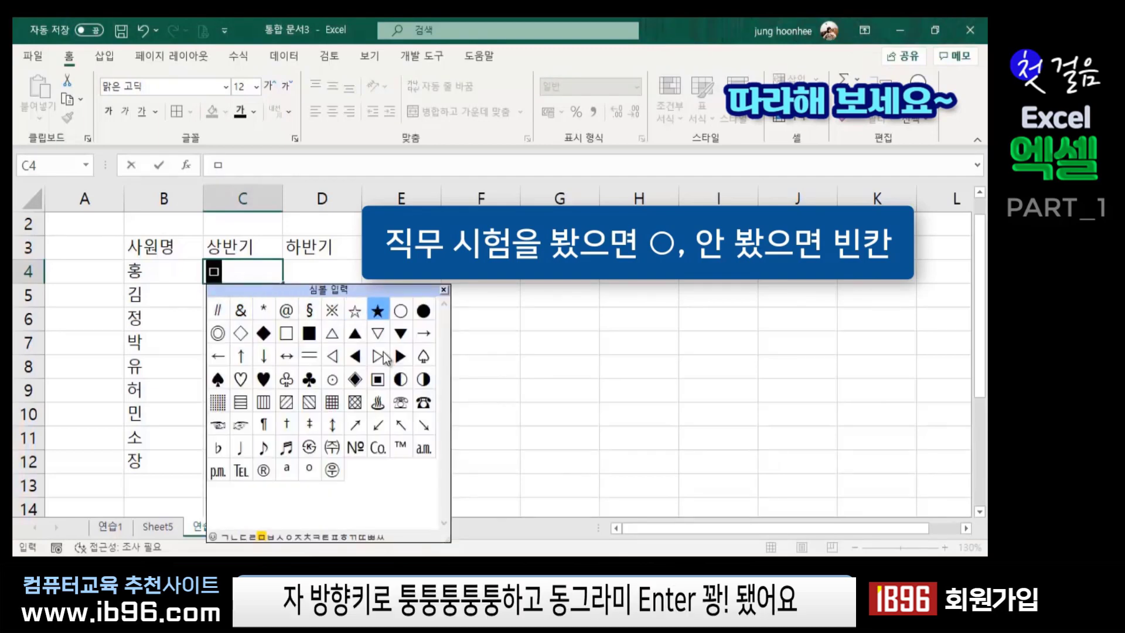
{"action": "key", "text": "Return"}
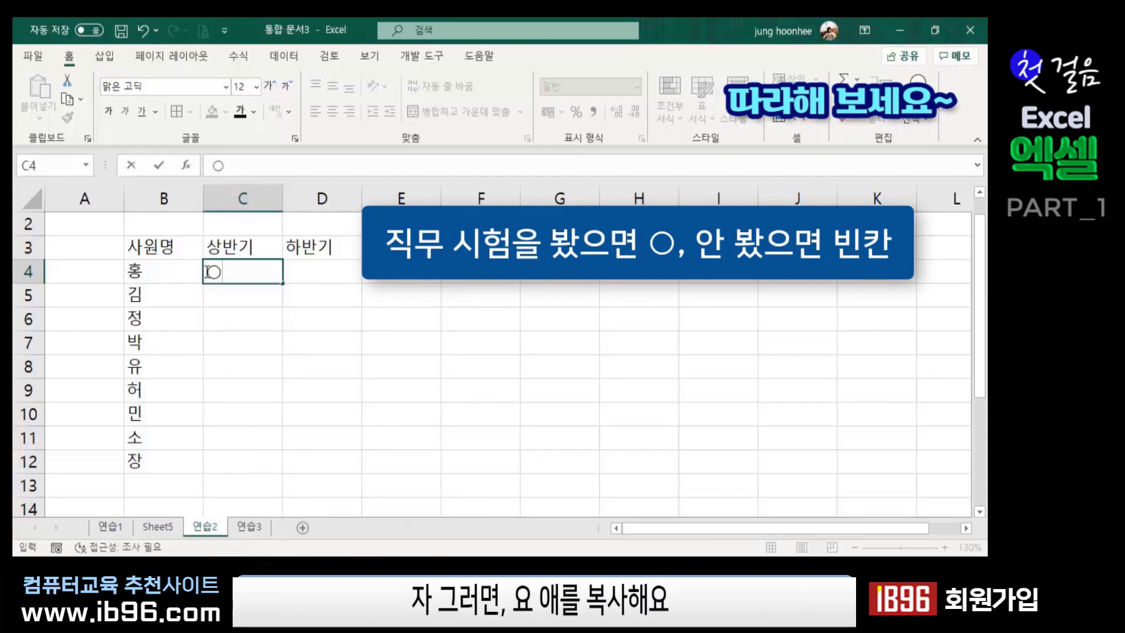
- Copy the ○ and paste it into C6 and C9 under 상반기
{"action": "left_click_drag", "start_coordinate": [208, 272], "coordinate": [222, 272]}
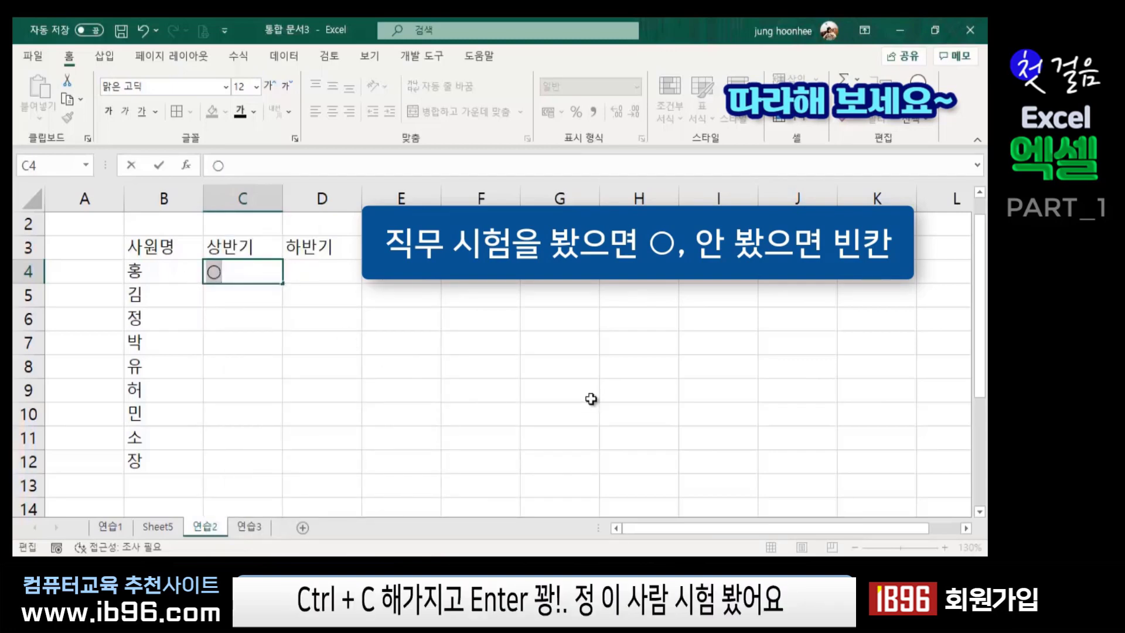
{"action": "key", "text": "ctrl+c"}
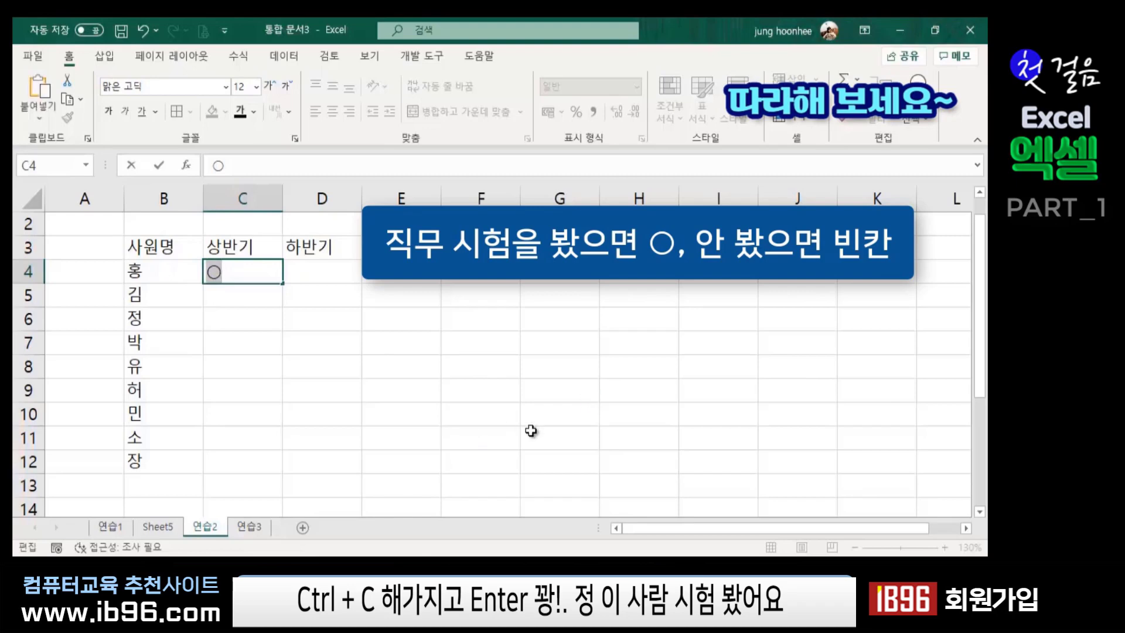
{"action": "key", "text": "Return"}
{"action": "key", "text": "Return"}
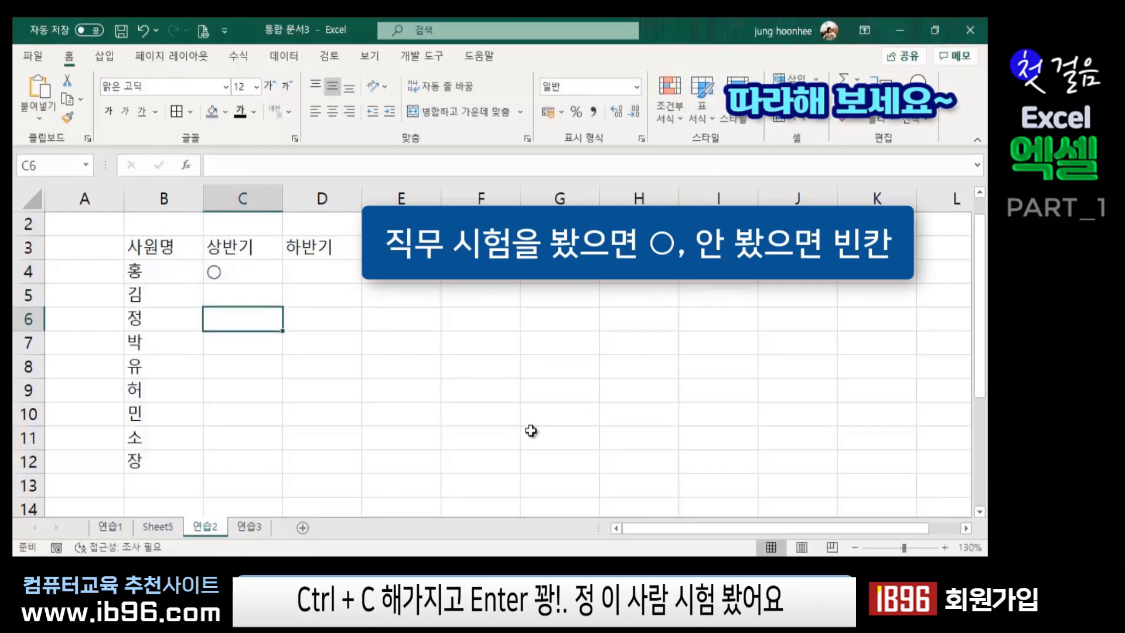
{"action": "key", "text": "ctrl+v"}
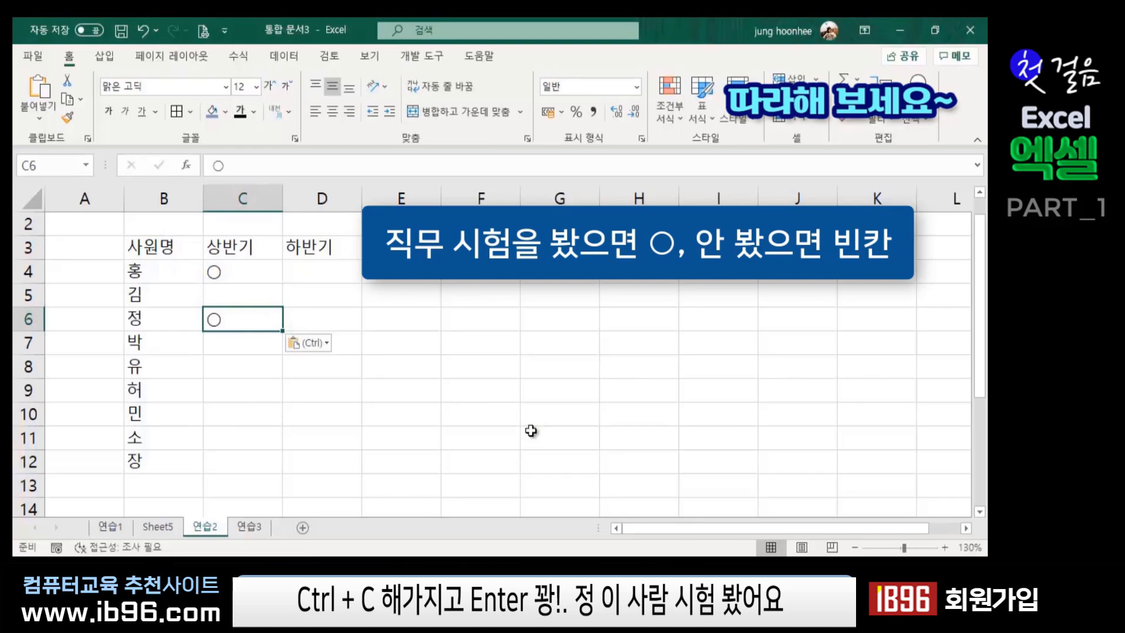
{"action": "key", "text": "Down"}
{"action": "key", "text": "Down"}
{"action": "key", "text": "Down"}
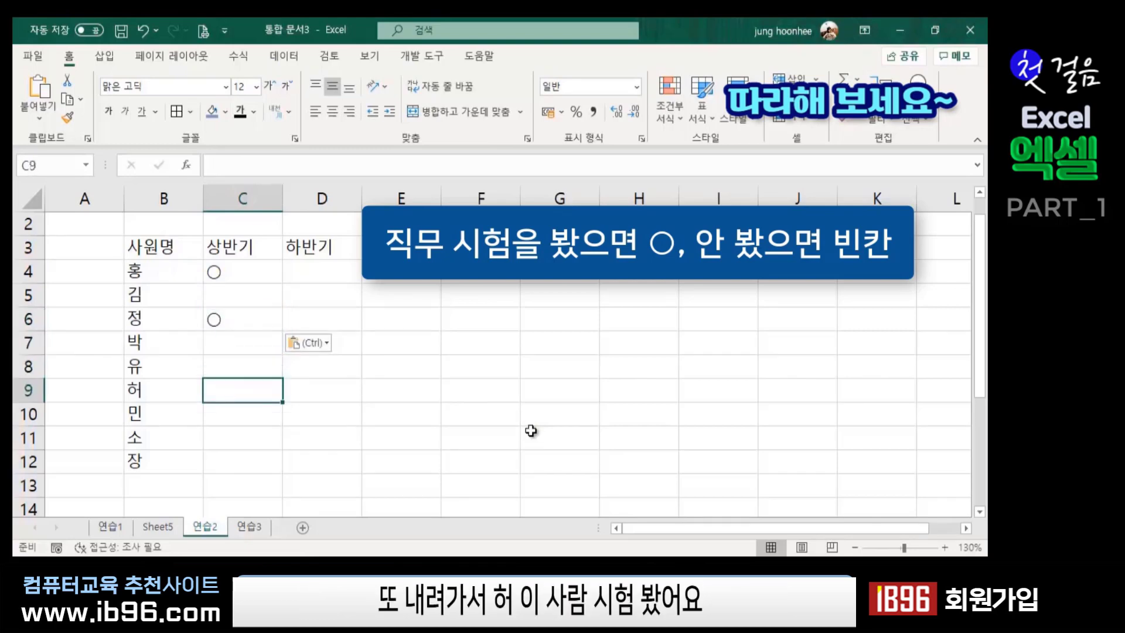
{"action": "key", "text": "ctrl+v"}
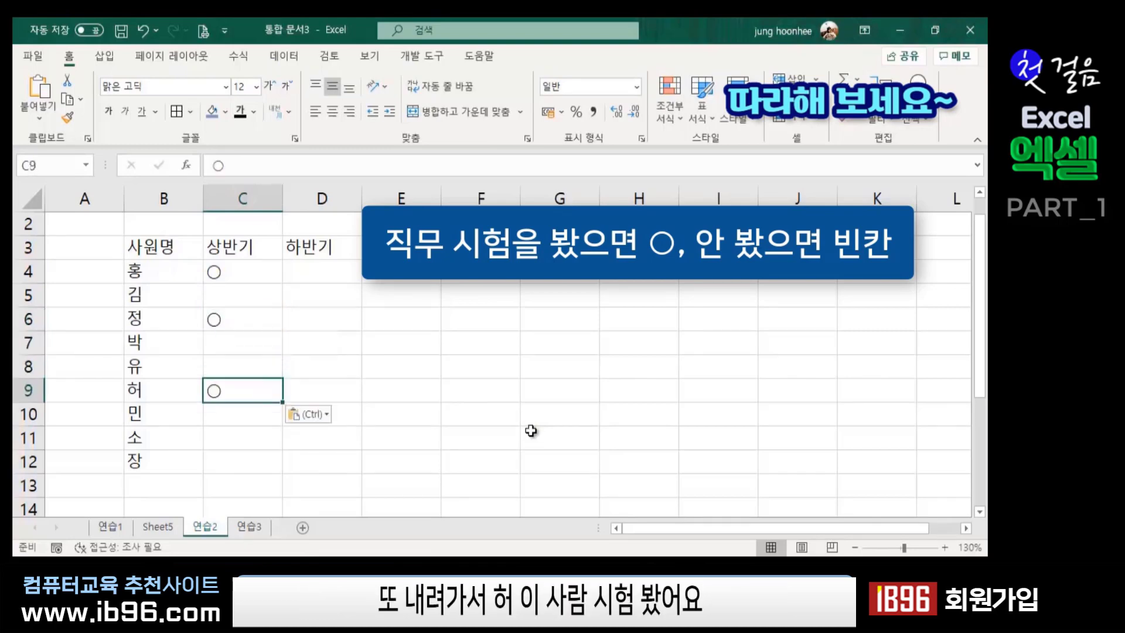
{"action": "key", "text": "Down"}
{"action": "key", "text": "Down"}
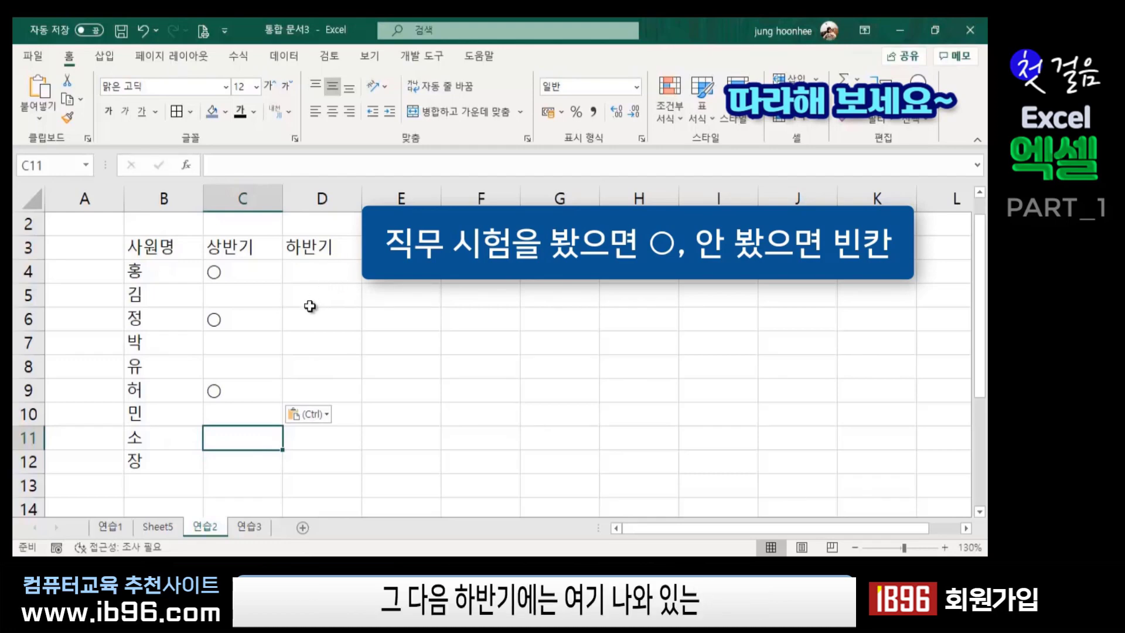
- Paste the ○ into D7, D8 and D11 under 하반기
{"action": "left_click", "coordinate": [319, 348]}
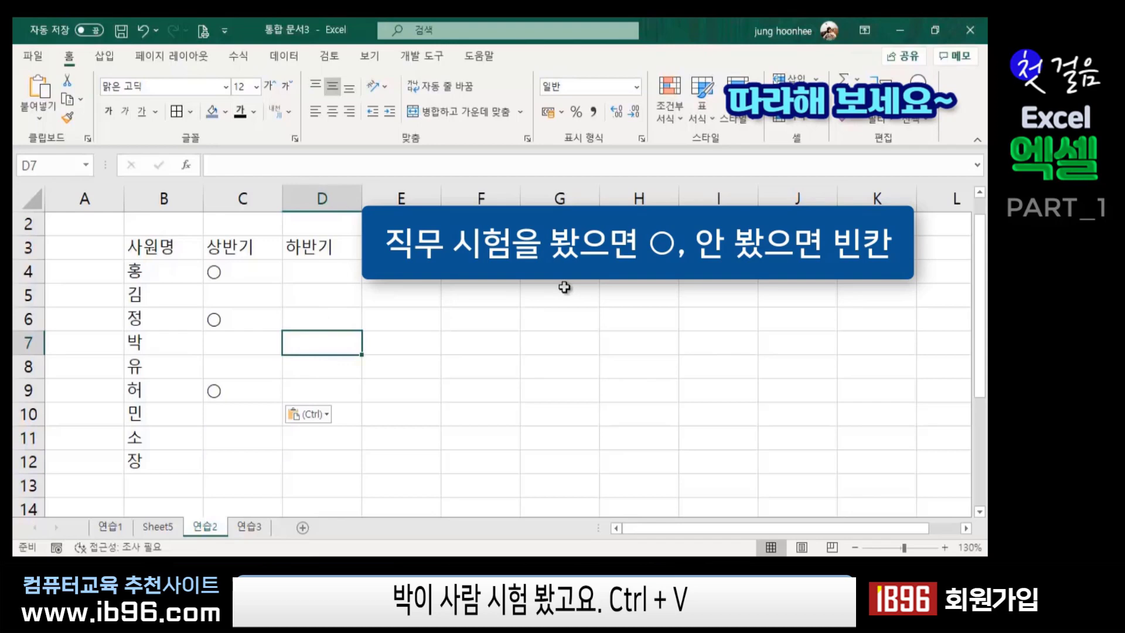
{"action": "key", "text": "ctrl+v"}
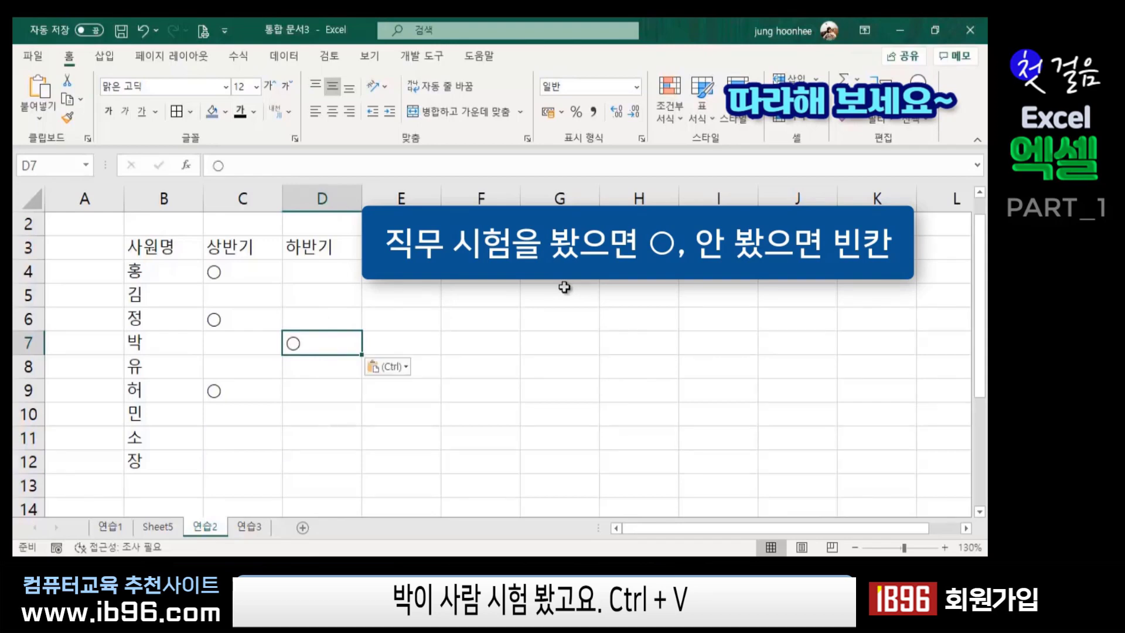
{"action": "key", "text": "Down"}
{"action": "key", "text": "ctrl+v"}
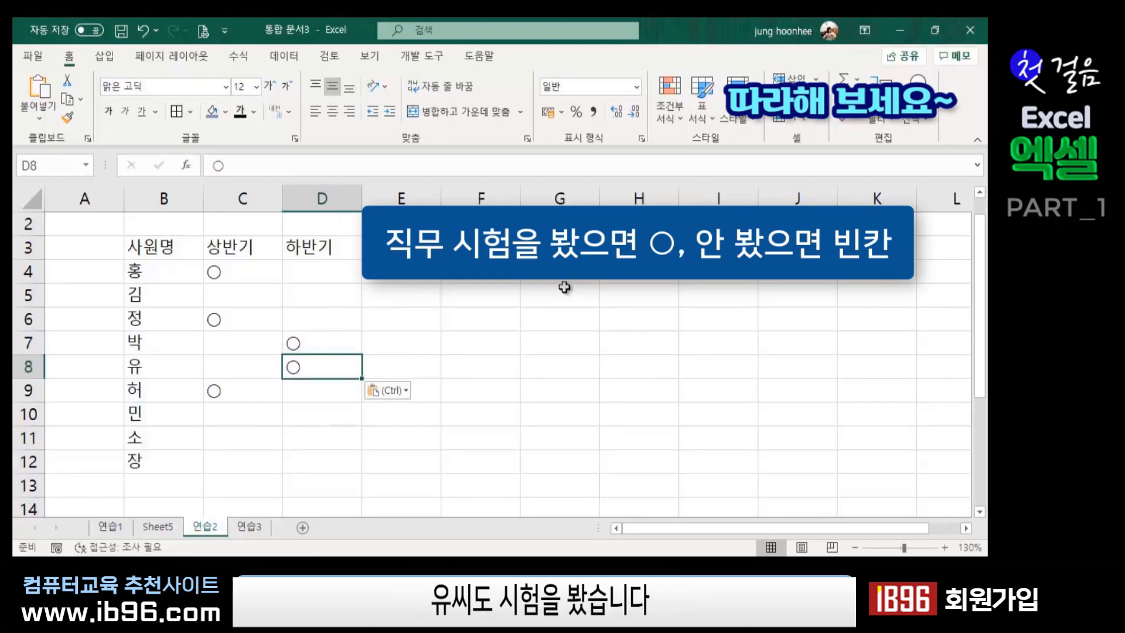
{"action": "key", "text": "Down"}
{"action": "key", "text": "Down"}
{"action": "key", "text": "Down"}
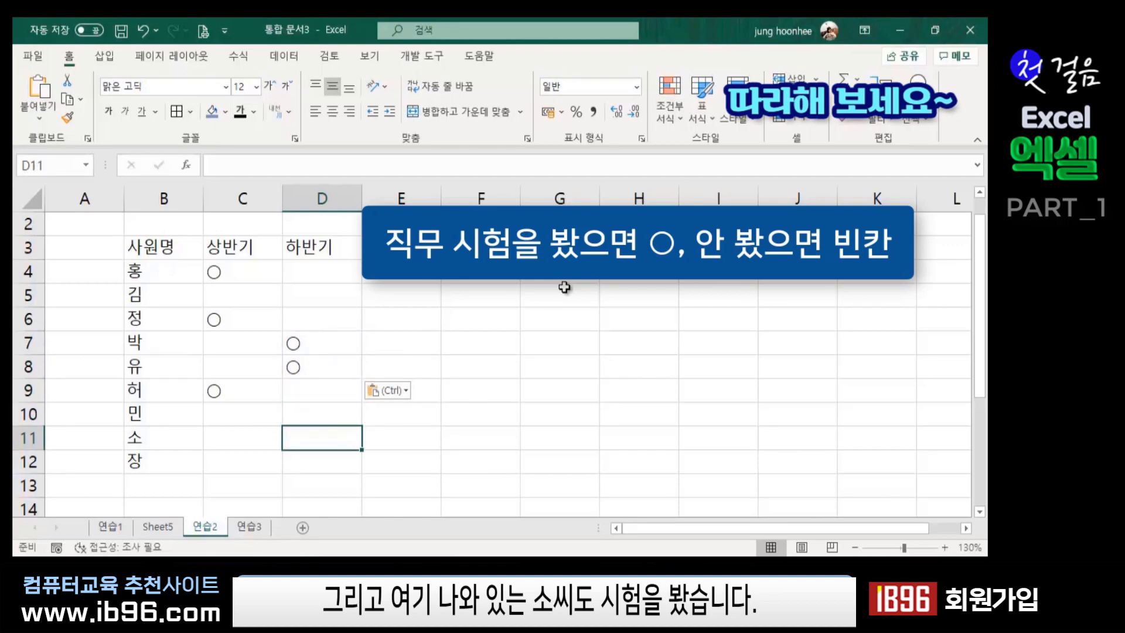
{"action": "key", "text": "ctrl+v"}
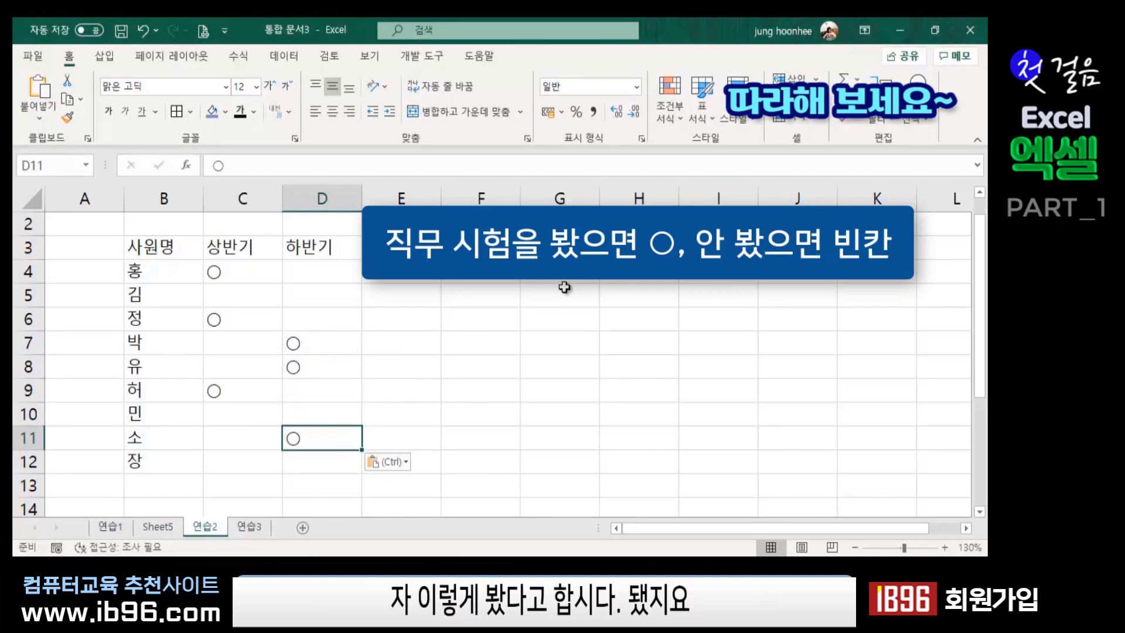
{"action": "key", "text": "Down"}
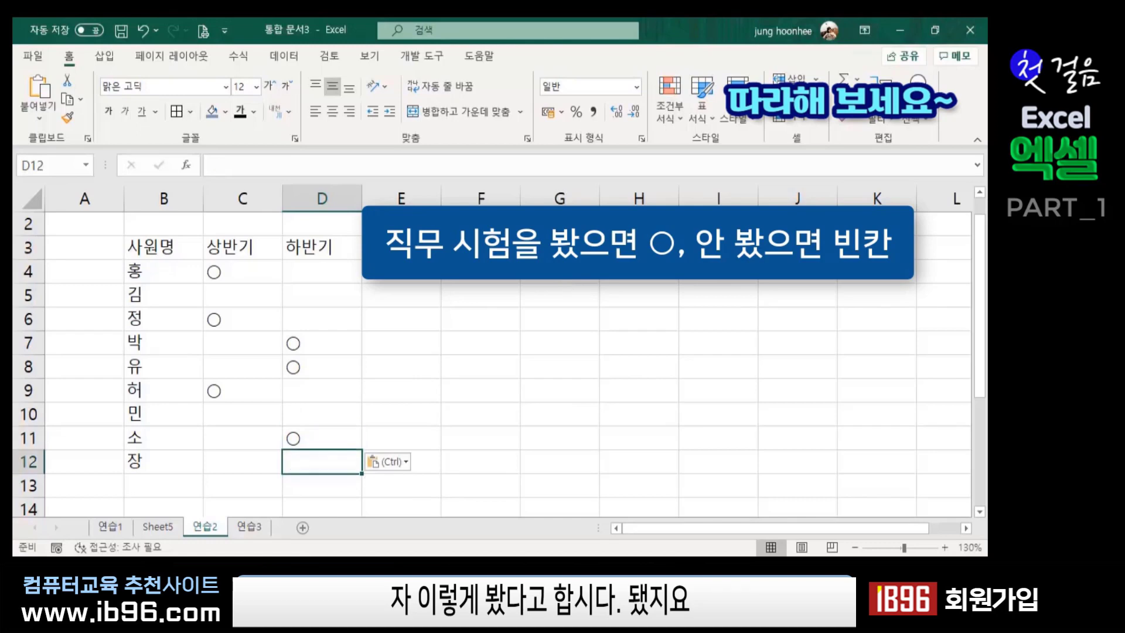
{"action": "left_click", "coordinate": [481, 320]}
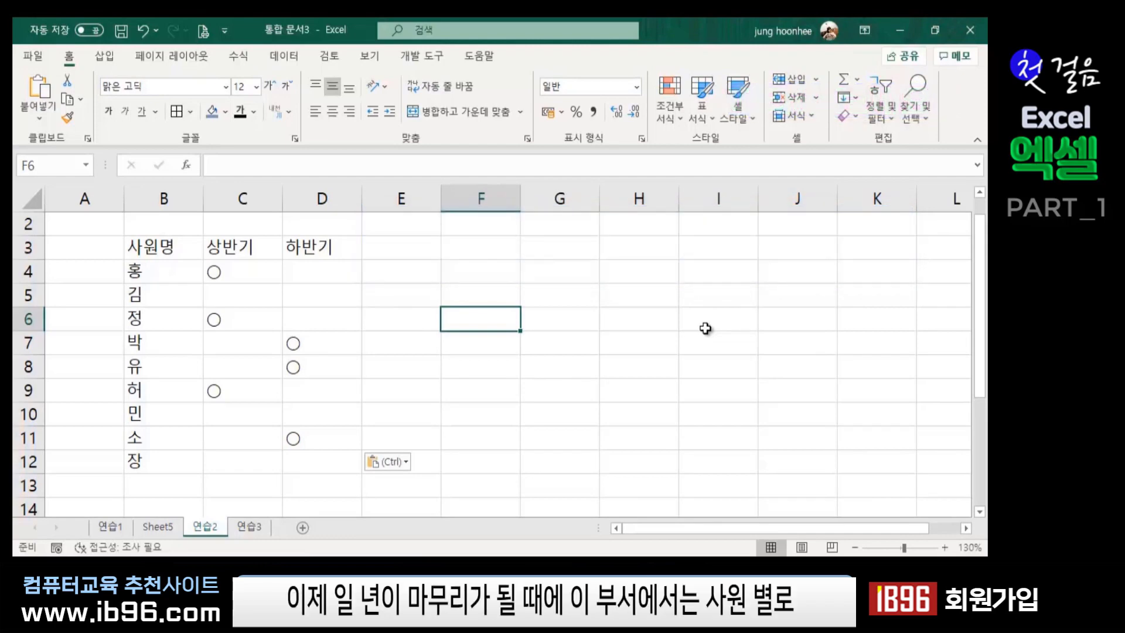
- Enter the headers 사원명 in H3 and 응시여부 in I3
{"action": "left_click", "coordinate": [651, 251]}
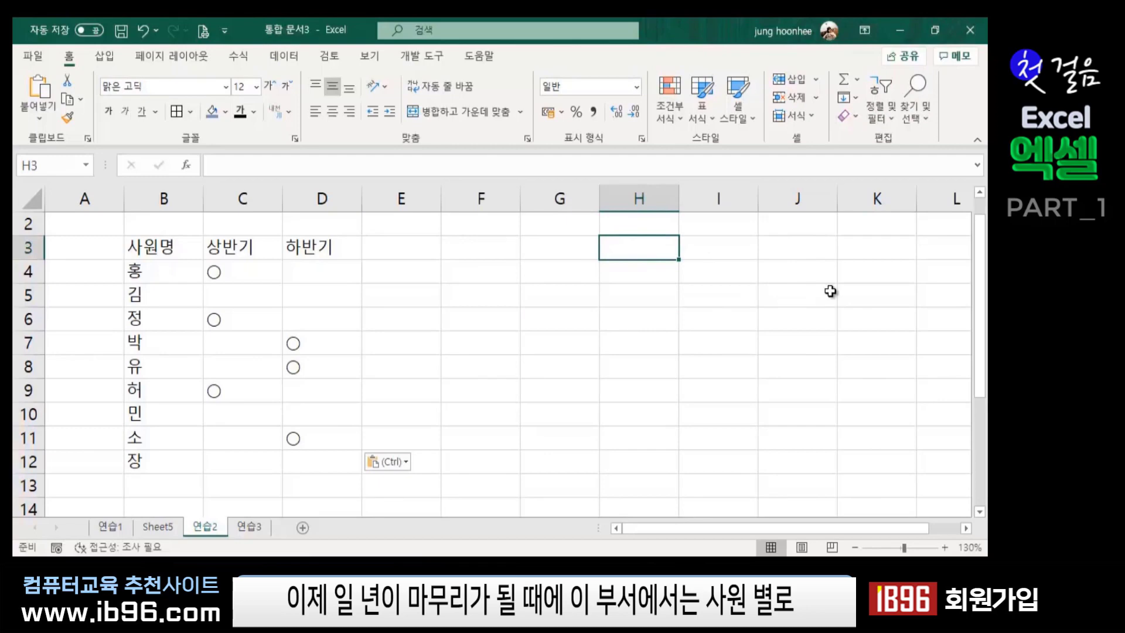
{"action": "type", "text": "사원명"}
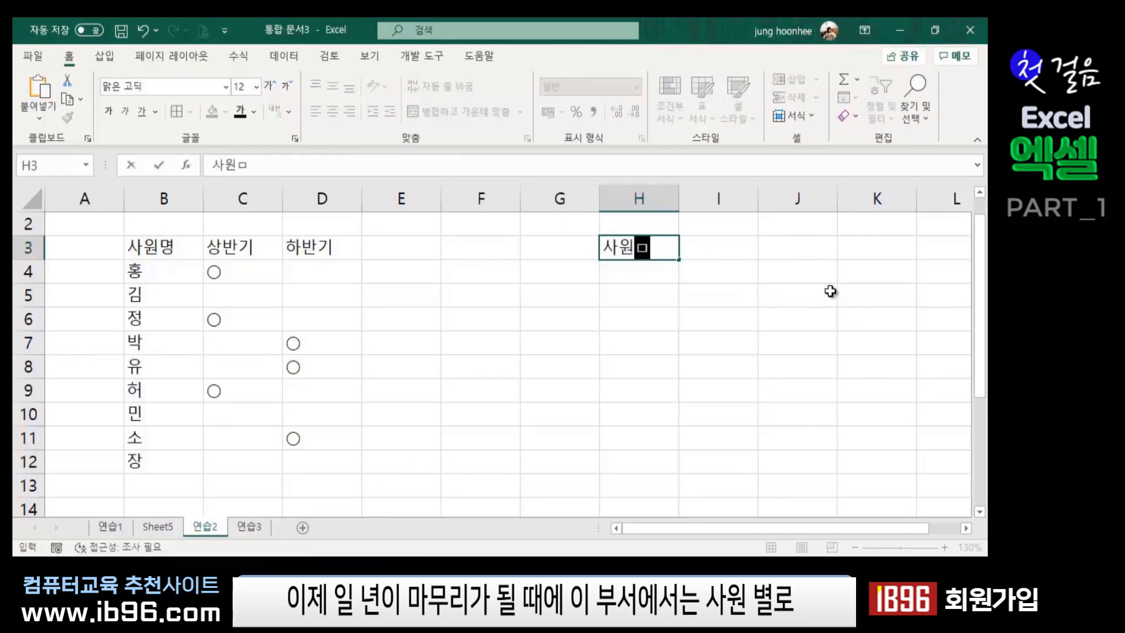
{"action": "key", "text": "Tab"}
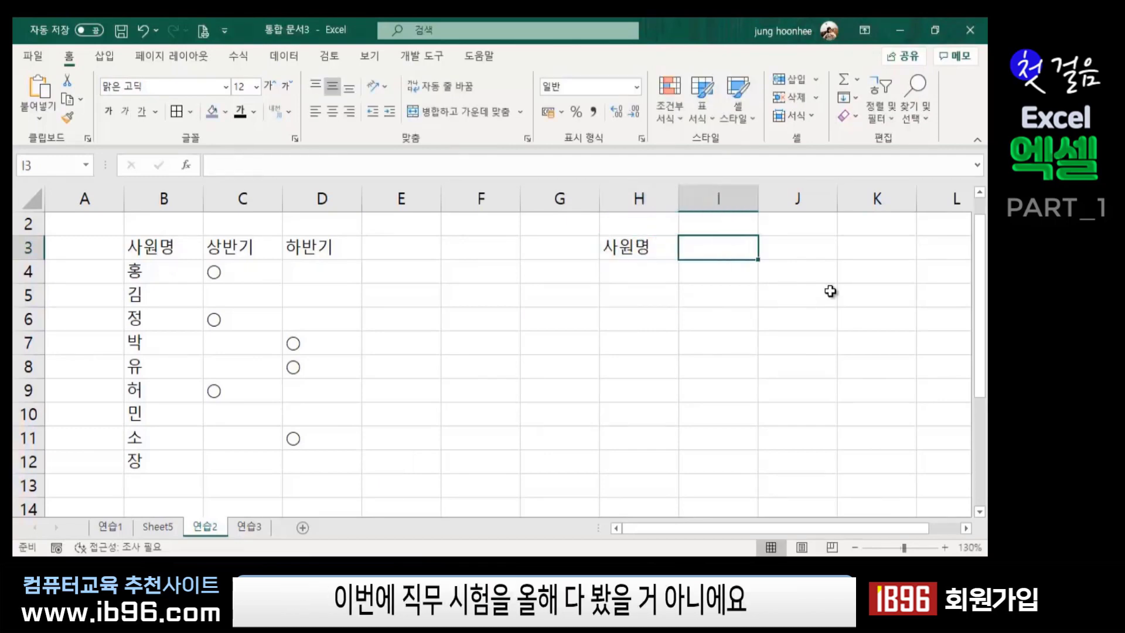
{"action": "type", "text": "응"}
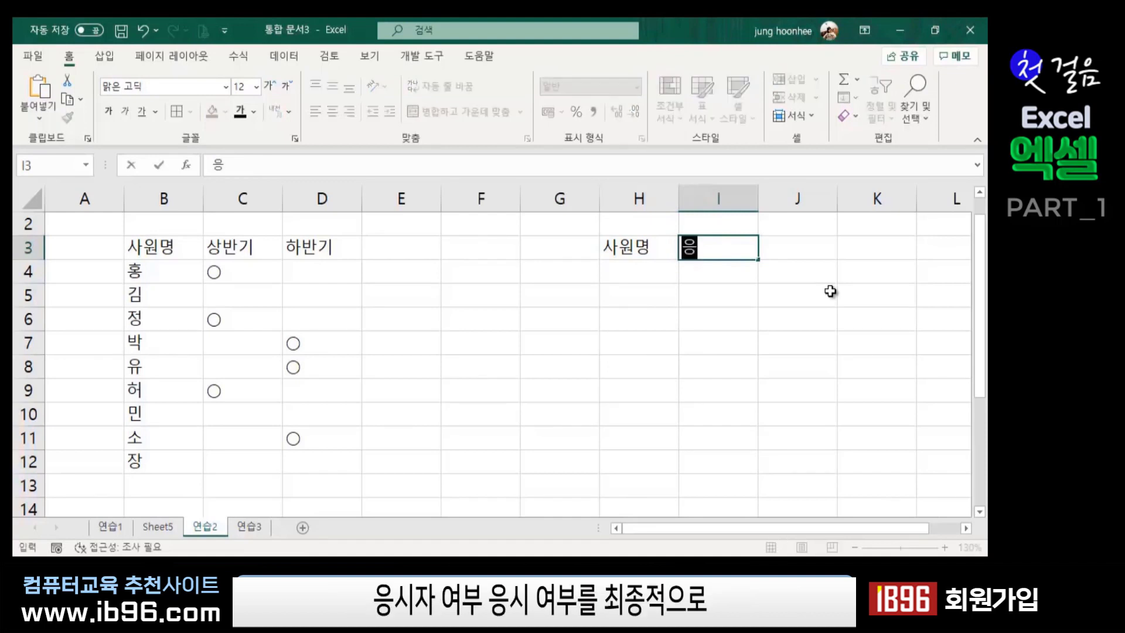
{"action": "type", "text": "시여부"}
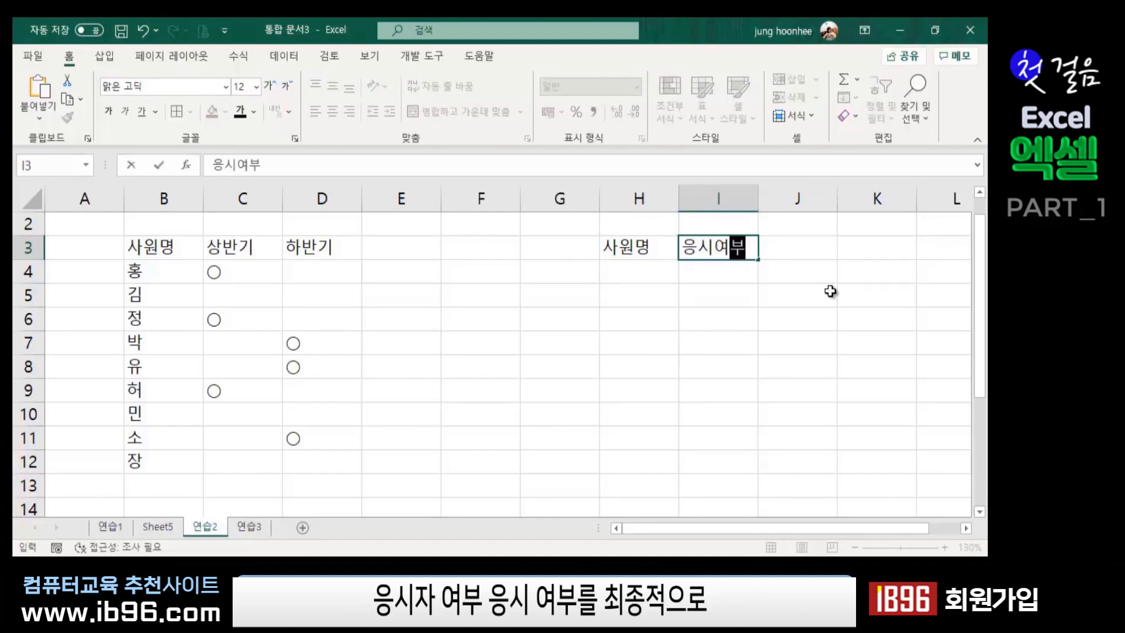
{"action": "key", "text": "Return"}
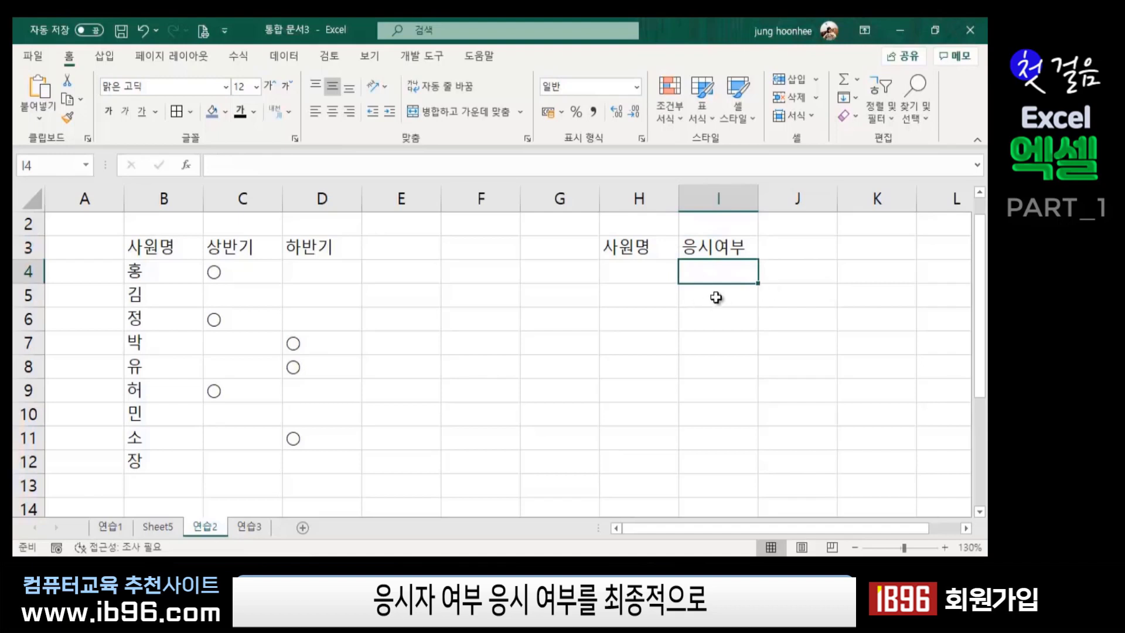
{"action": "left_click", "coordinate": [635, 276]}
{"action": "left_click", "coordinate": [647, 344]}
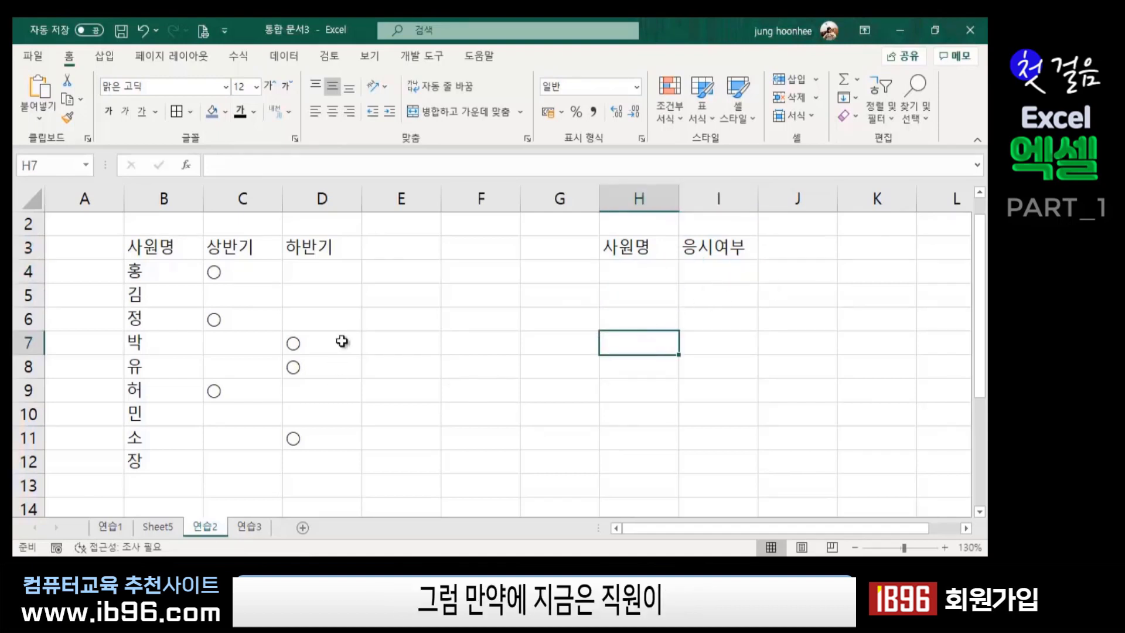
- Copy the employee names 홍 through 장 from B4:B12 into H4:H12
{"action": "left_click_drag", "start_coordinate": [140, 275], "coordinate": [153, 465]}
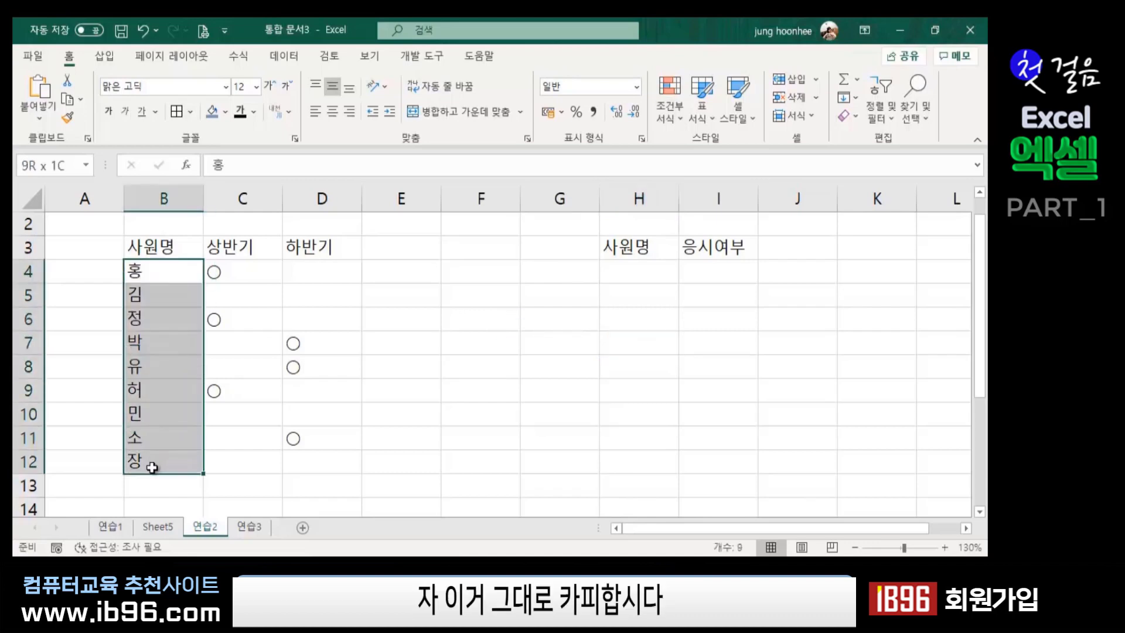
{"action": "key", "text": "ctrl+c"}
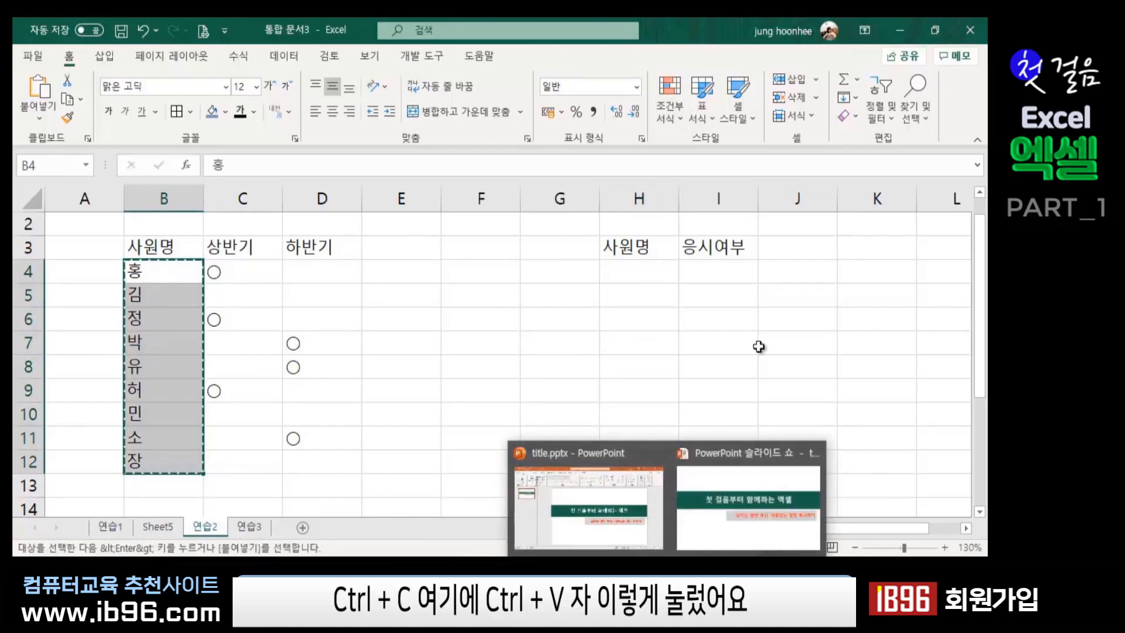
{"action": "left_click", "coordinate": [631, 277]}
{"action": "key", "text": "ctrl+v"}
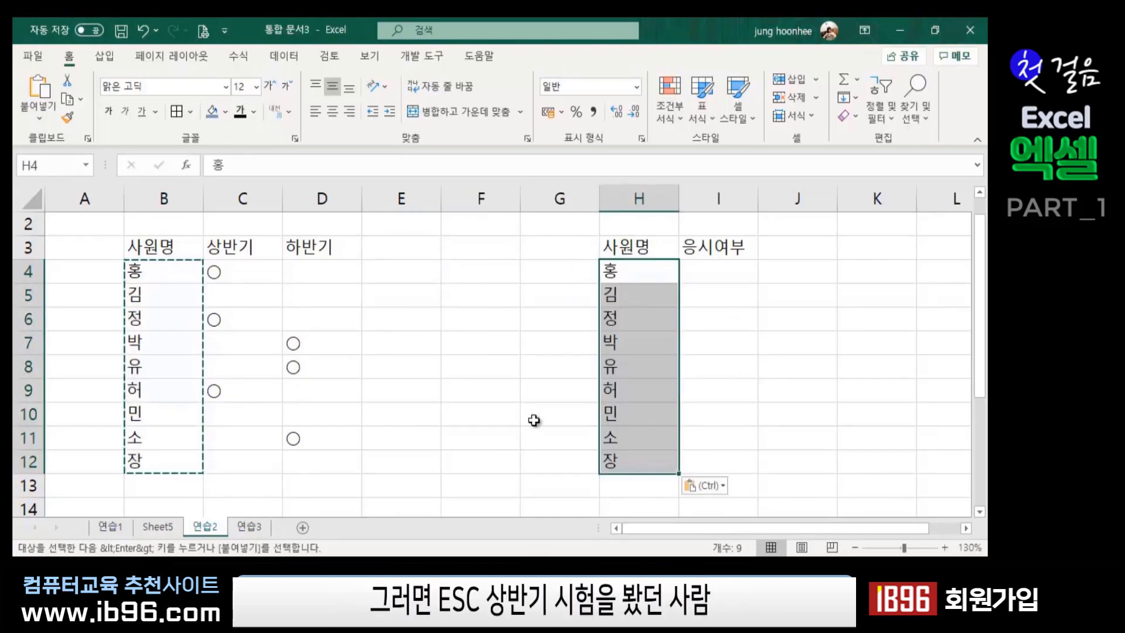
{"action": "key", "text": "Escape"}
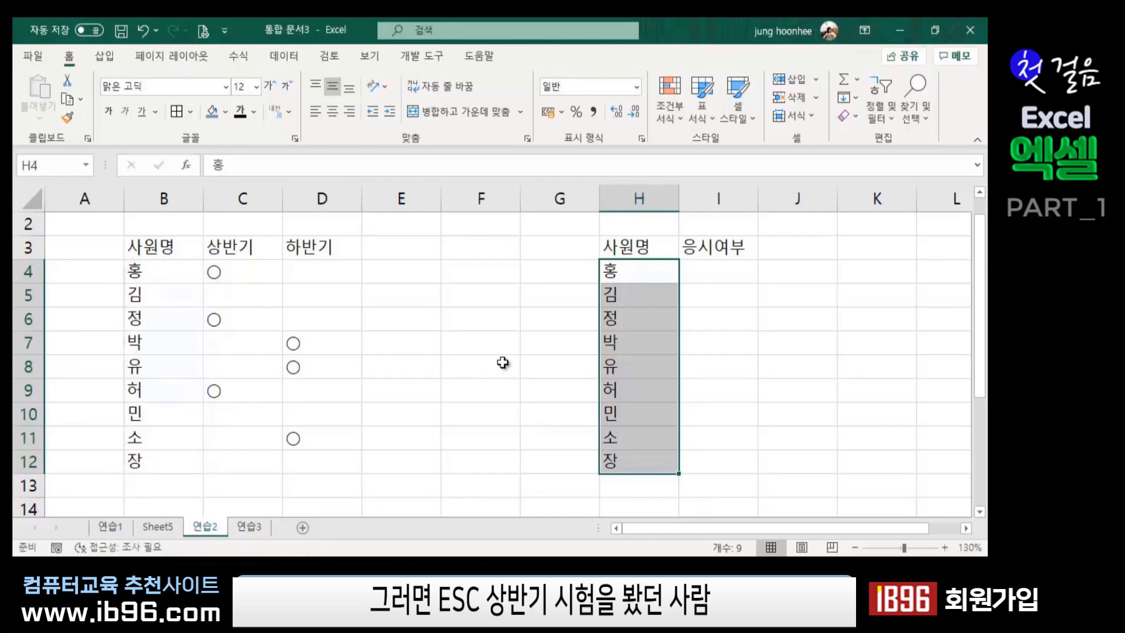
{"action": "left_click", "coordinate": [523, 365]}
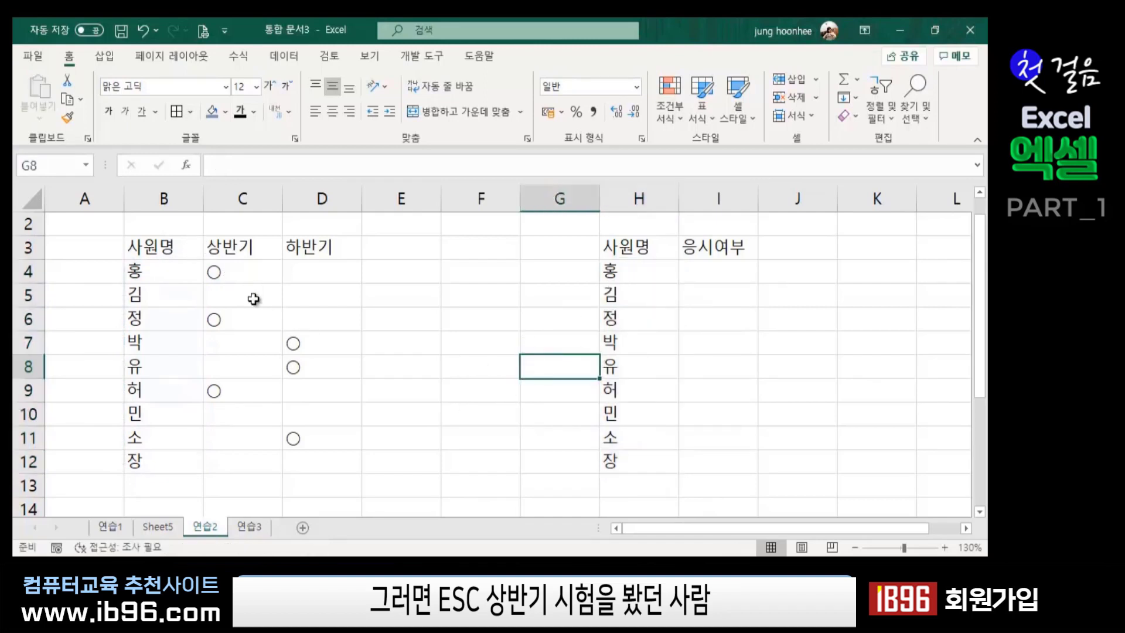
{"action": "left_click_drag", "start_coordinate": [232, 269], "coordinate": [218, 416]}
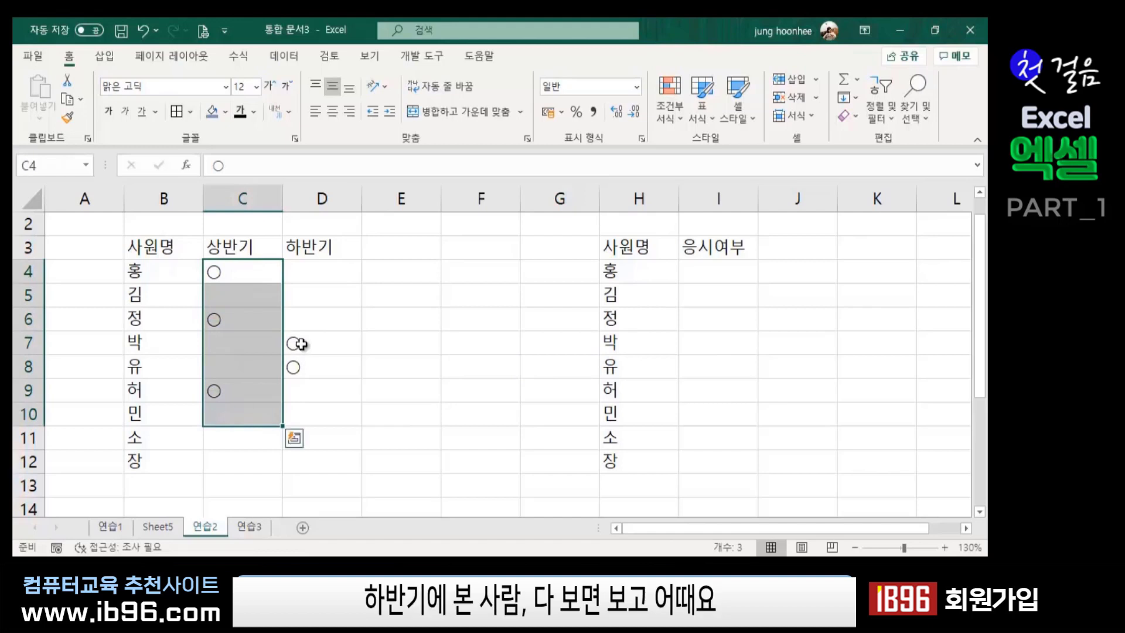
{"action": "left_click_drag", "start_coordinate": [293, 345], "coordinate": [294, 438]}
{"action": "left_click", "coordinate": [453, 433]}
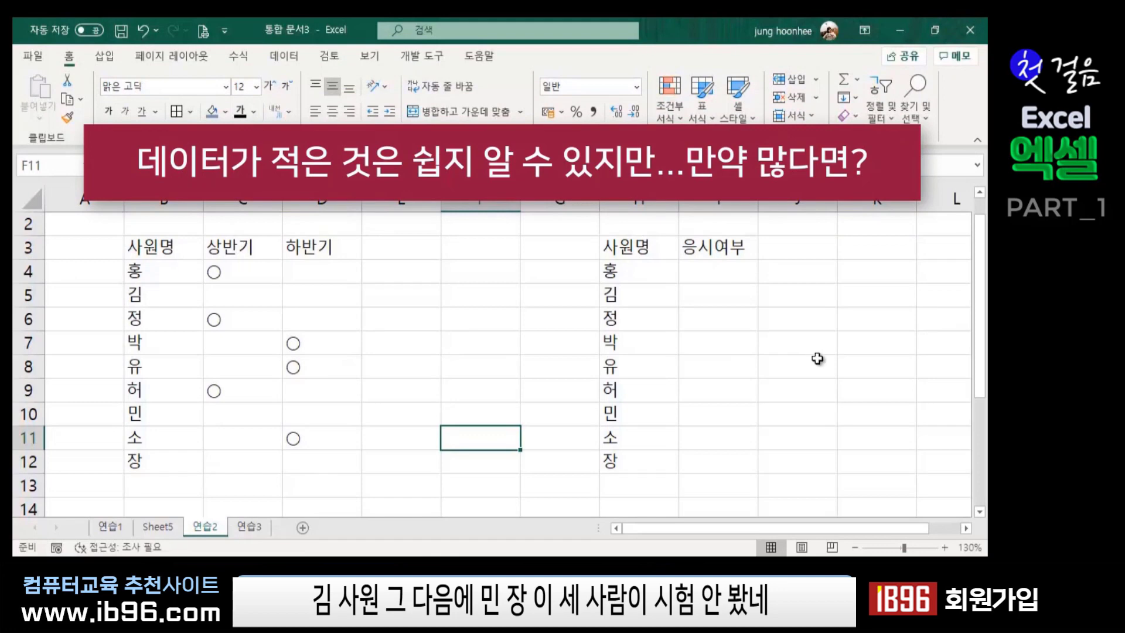
{"action": "left_click", "coordinate": [817, 357]}
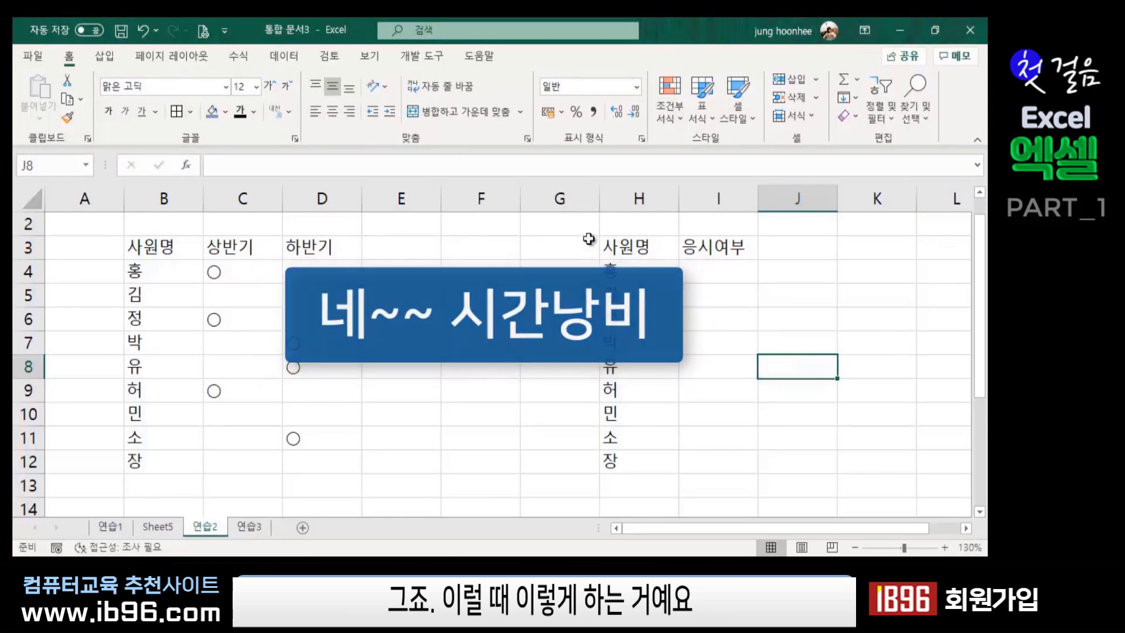
{"action": "left_click", "coordinate": [232, 266]}
- Paste the 상반기 marks from C4:C12 into I4:I12, showing ○ for 홍, 정 and 허
{"action": "left_click_drag", "start_coordinate": [231, 265], "coordinate": [230, 473]}
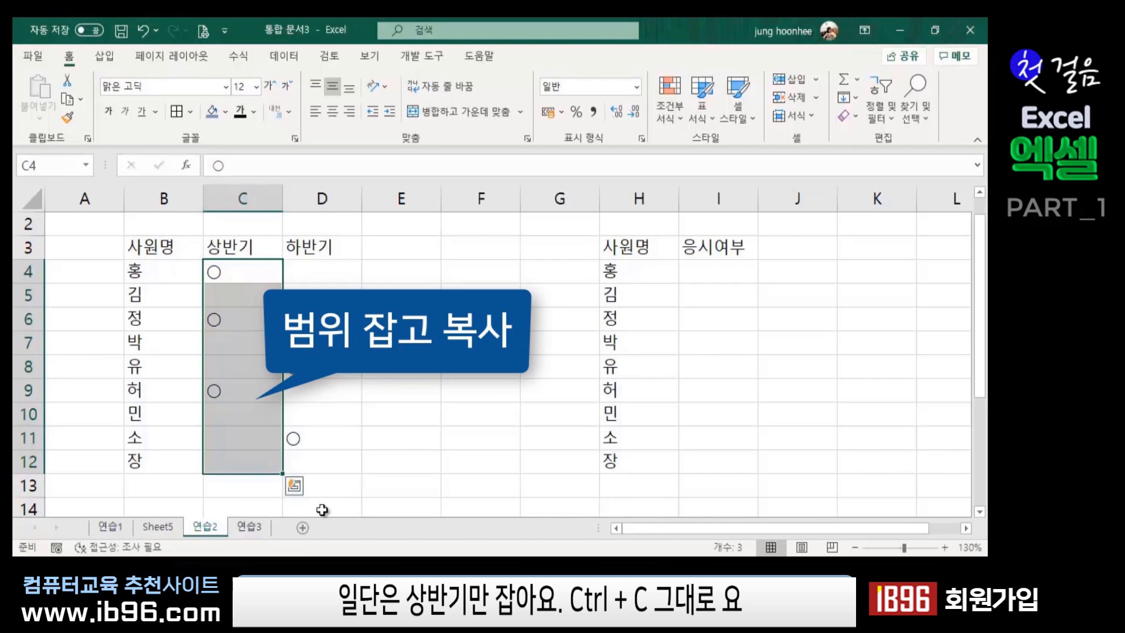
{"action": "key", "text": "ctrl+c"}
{"action": "key", "text": "ctrl+q"}
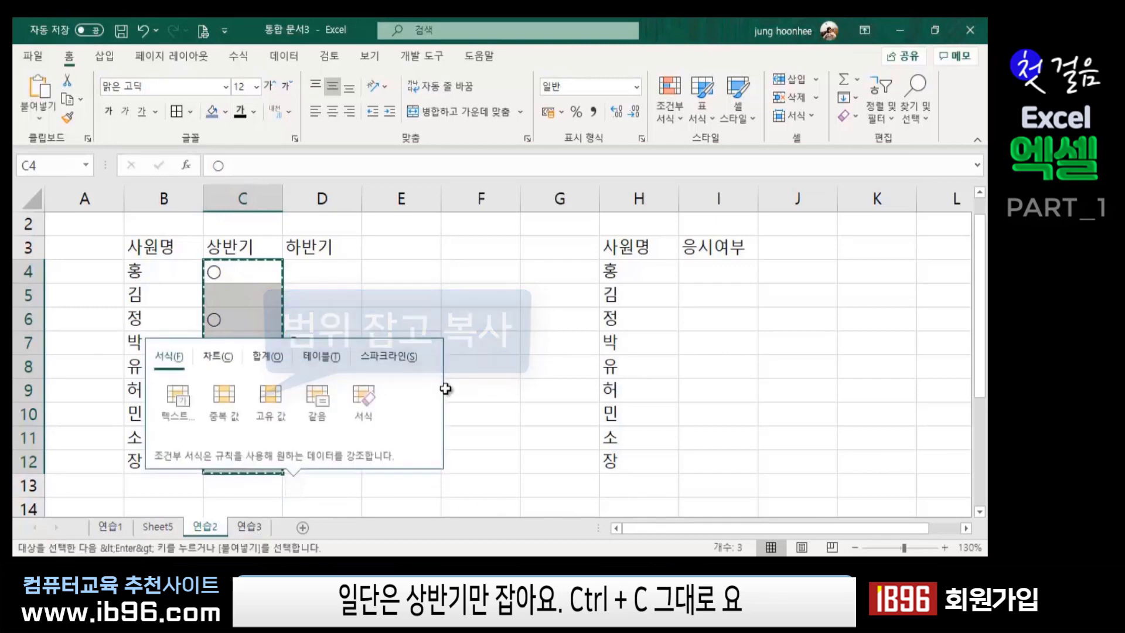
{"action": "left_click", "coordinate": [707, 273]}
{"action": "left_click", "coordinate": [714, 277]}
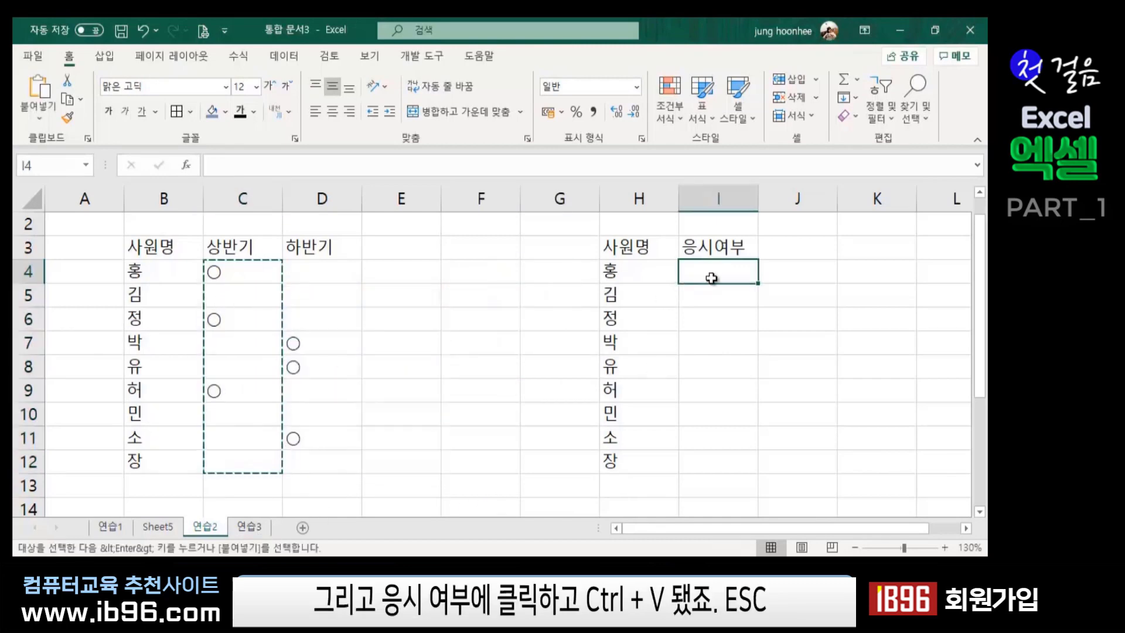
{"action": "key", "text": "ctrl+v"}
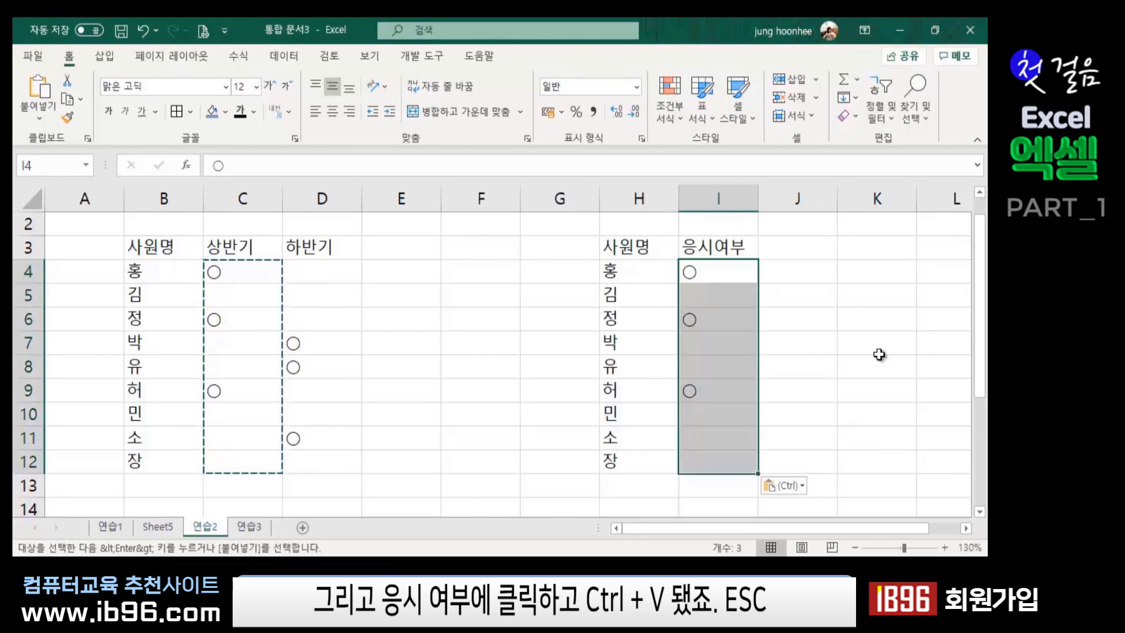
{"action": "key", "text": "Escape"}
{"action": "left_click", "coordinate": [847, 366]}
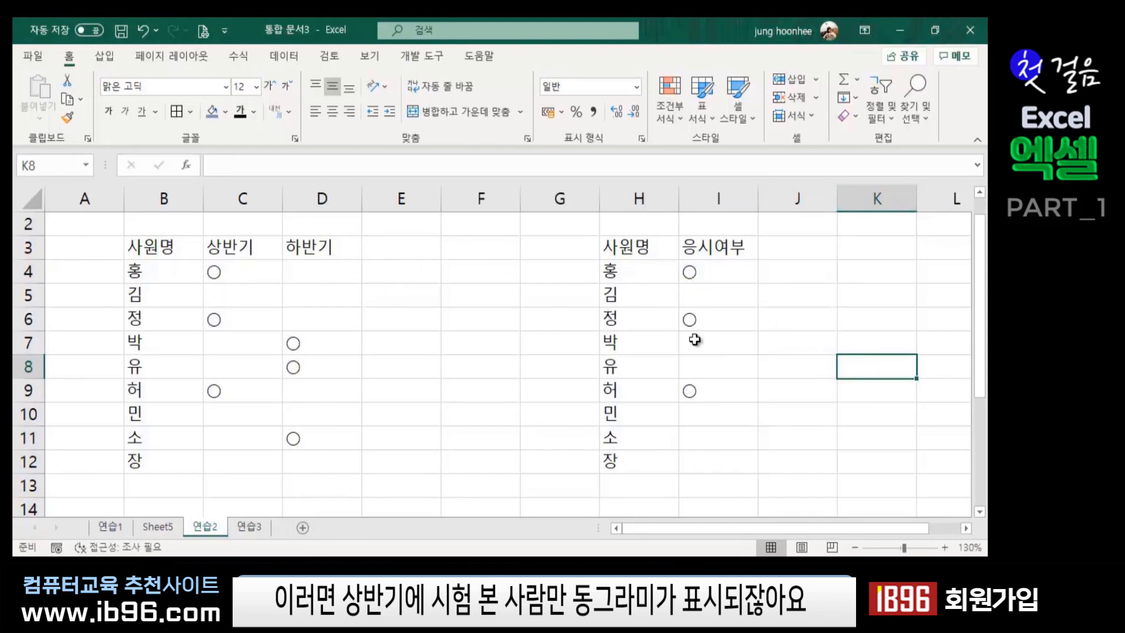
{"action": "left_click", "coordinate": [822, 430]}
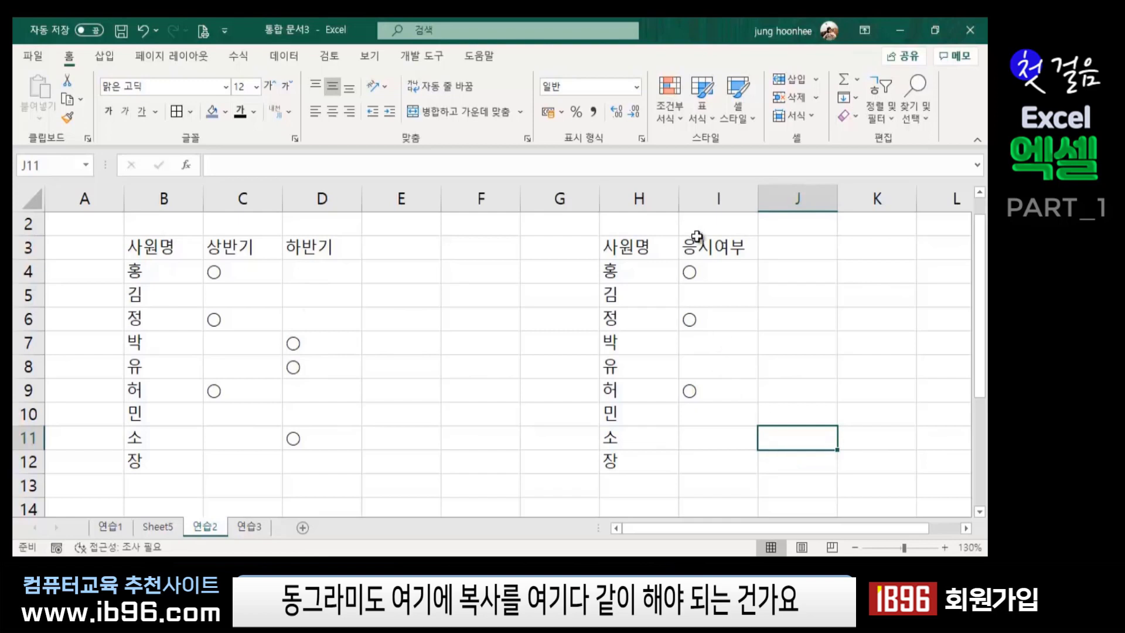
- Paste the 하반기 marks from D4:D12 over I4:I12, leaving ○ only for 박, 유 and 소
{"action": "left_click_drag", "start_coordinate": [714, 268], "coordinate": [712, 468]}
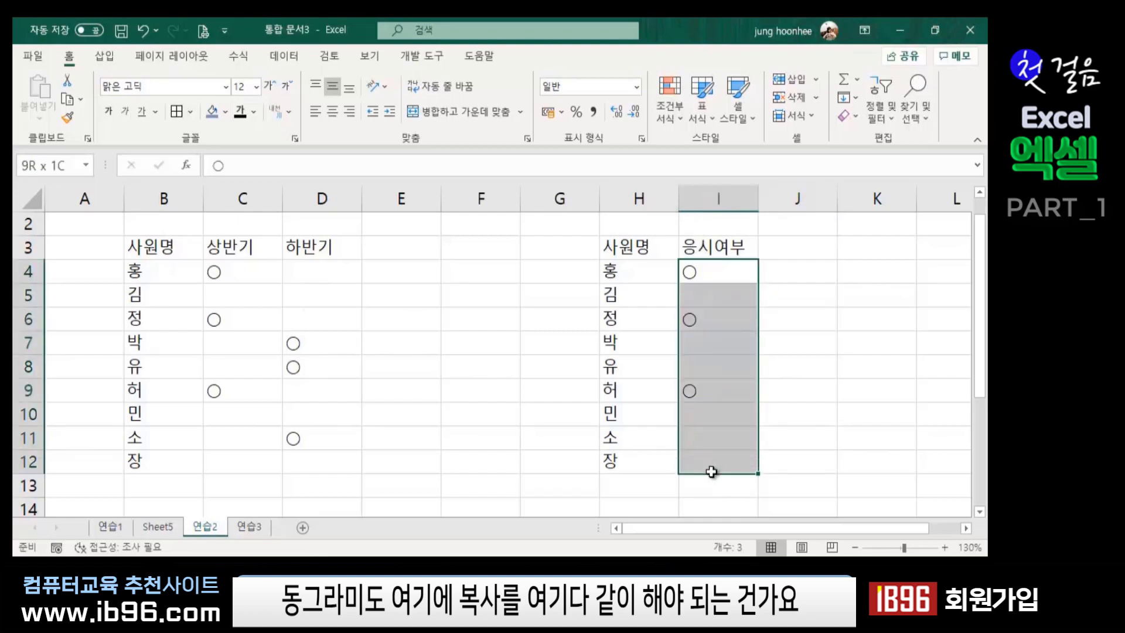
{"action": "left_click", "coordinate": [808, 417]}
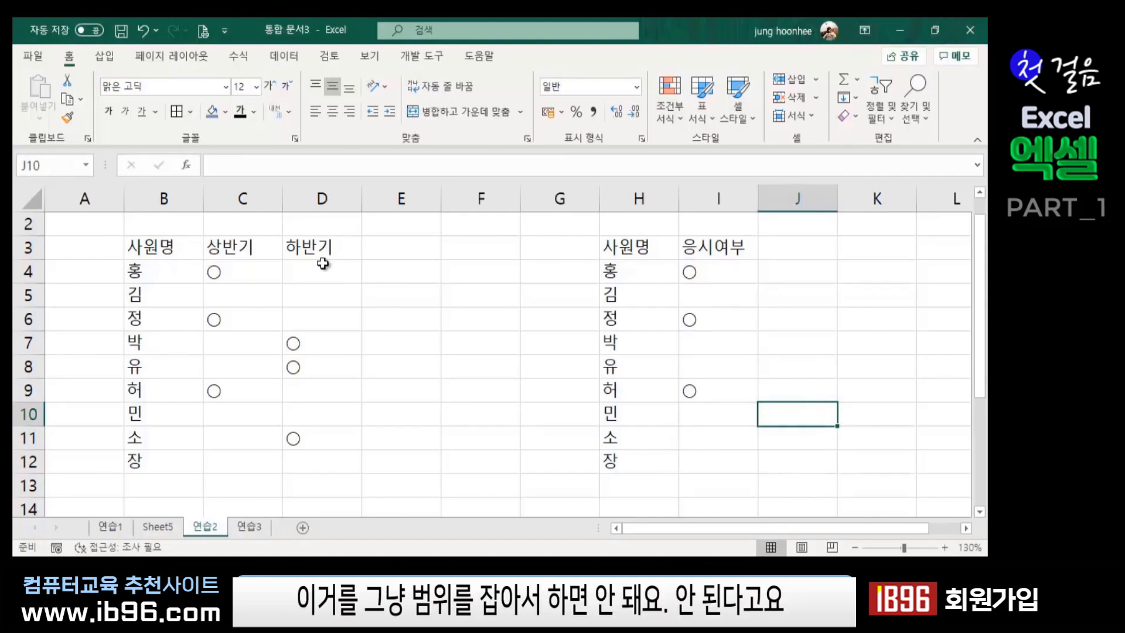
{"action": "left_click_drag", "start_coordinate": [324, 264], "coordinate": [322, 457]}
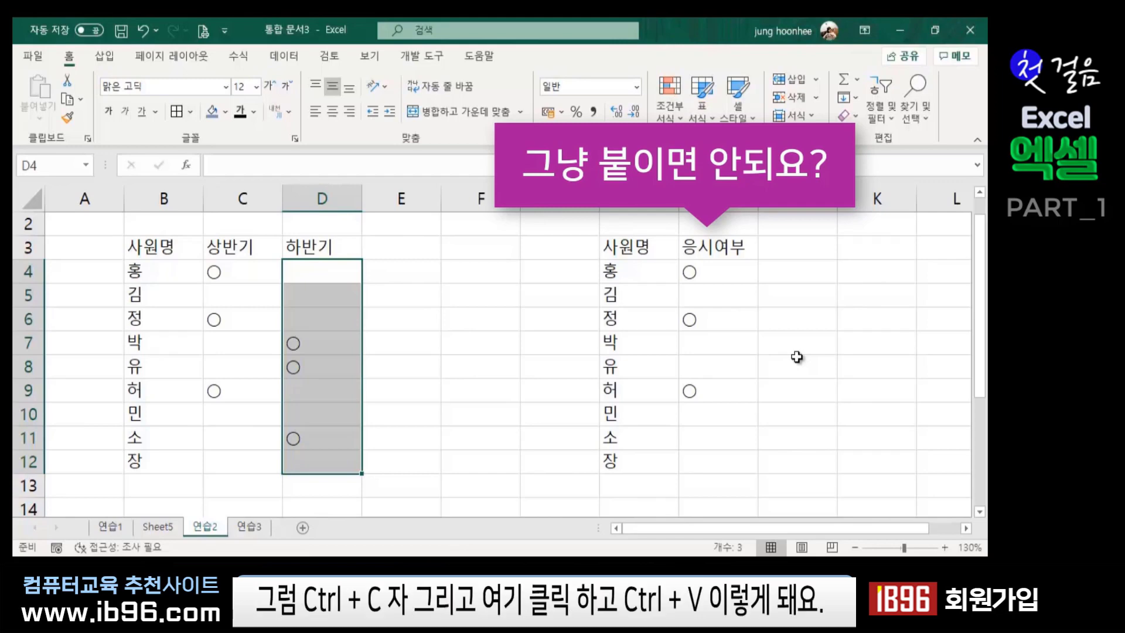
{"action": "key", "text": "ctrl+c"}
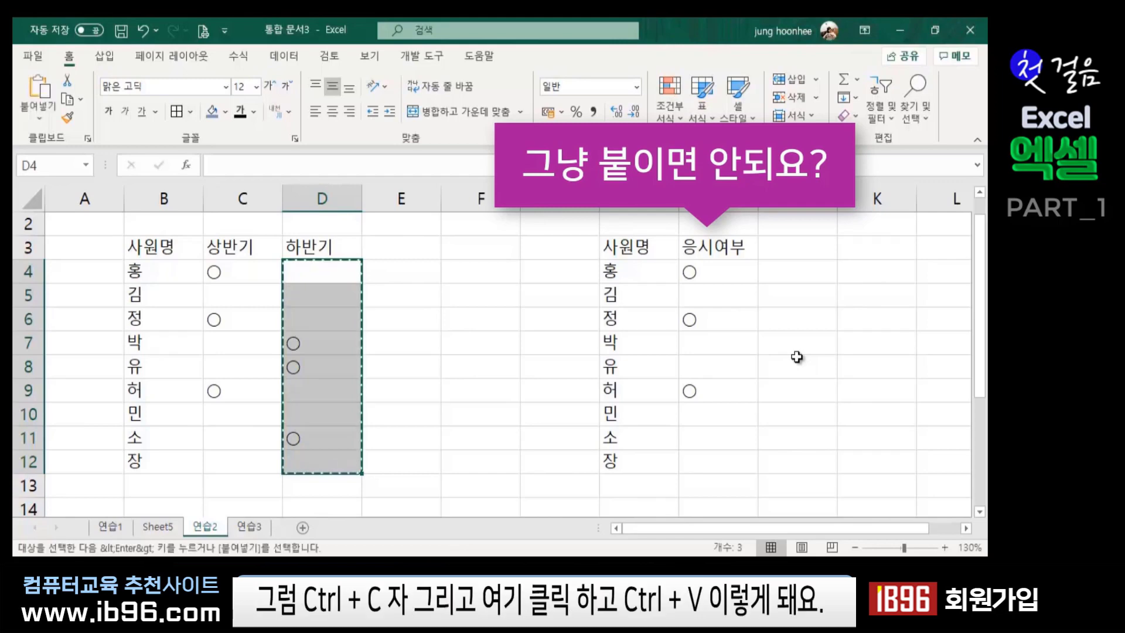
{"action": "left_click", "coordinate": [718, 268]}
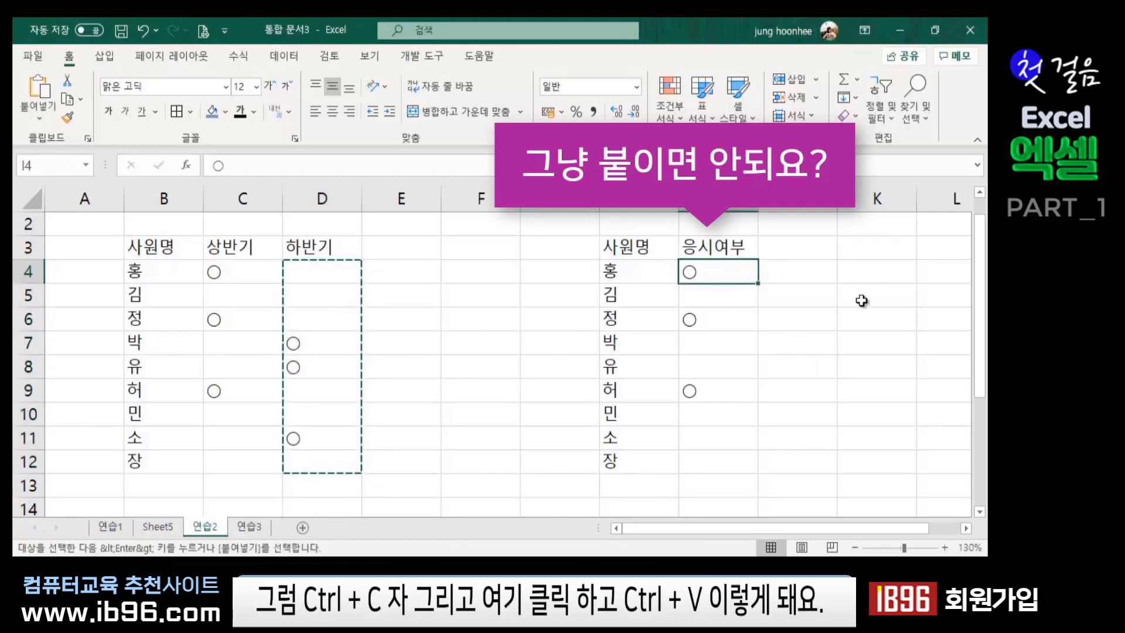
{"action": "key", "text": "ctrl+v"}
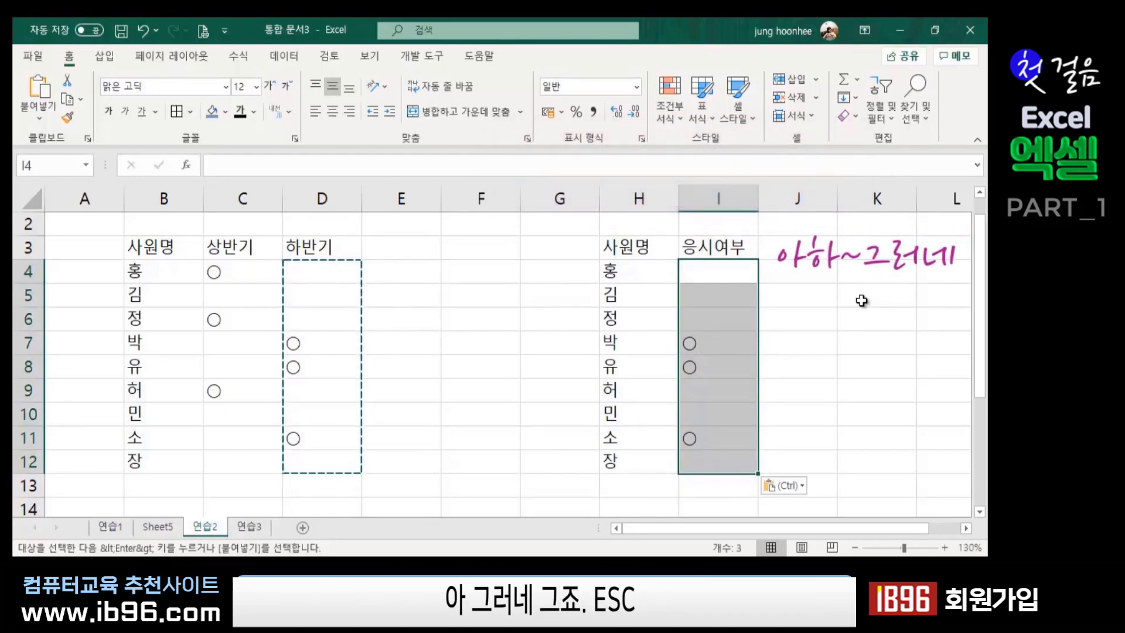
{"action": "key", "text": "Escape"}
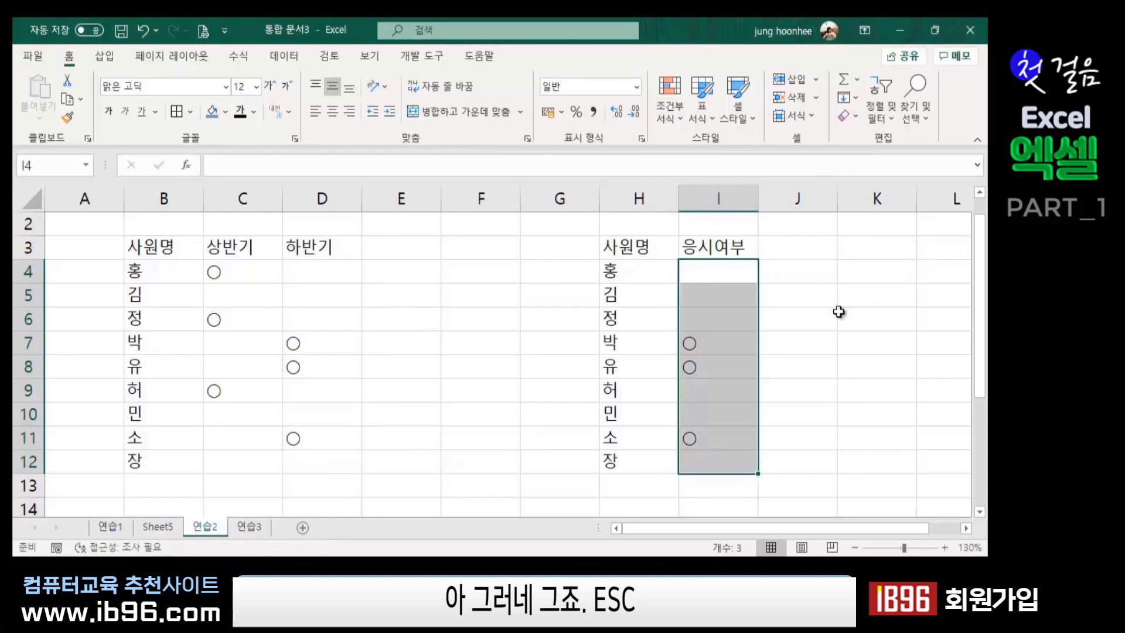
{"action": "left_click_drag", "start_coordinate": [844, 320], "coordinate": [767, 321]}
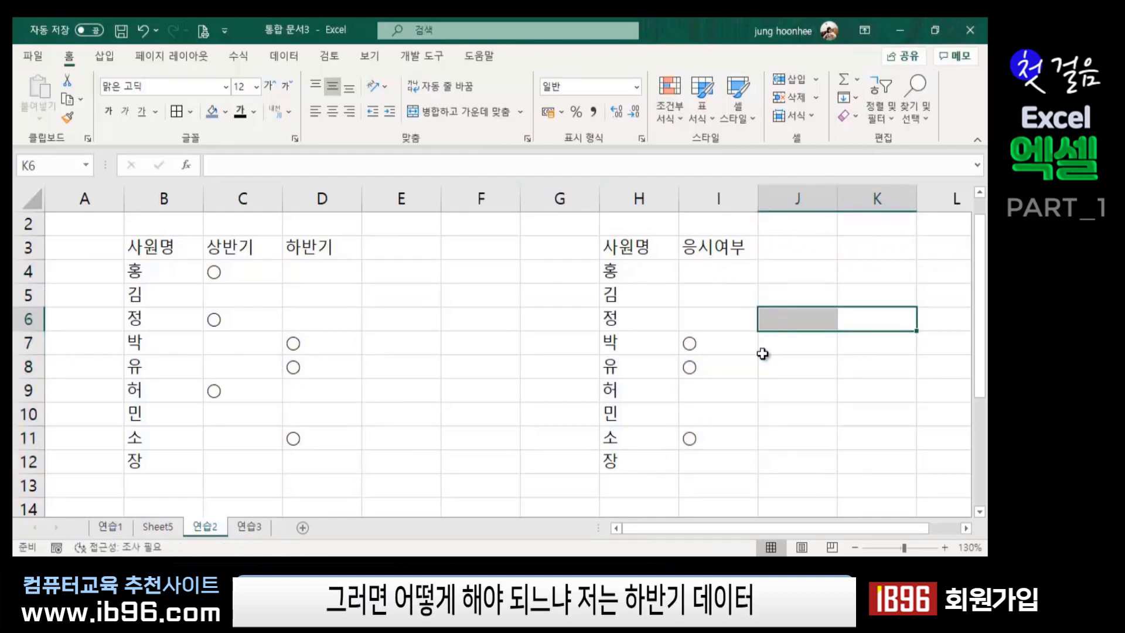
{"action": "left_click", "coordinate": [719, 272]}
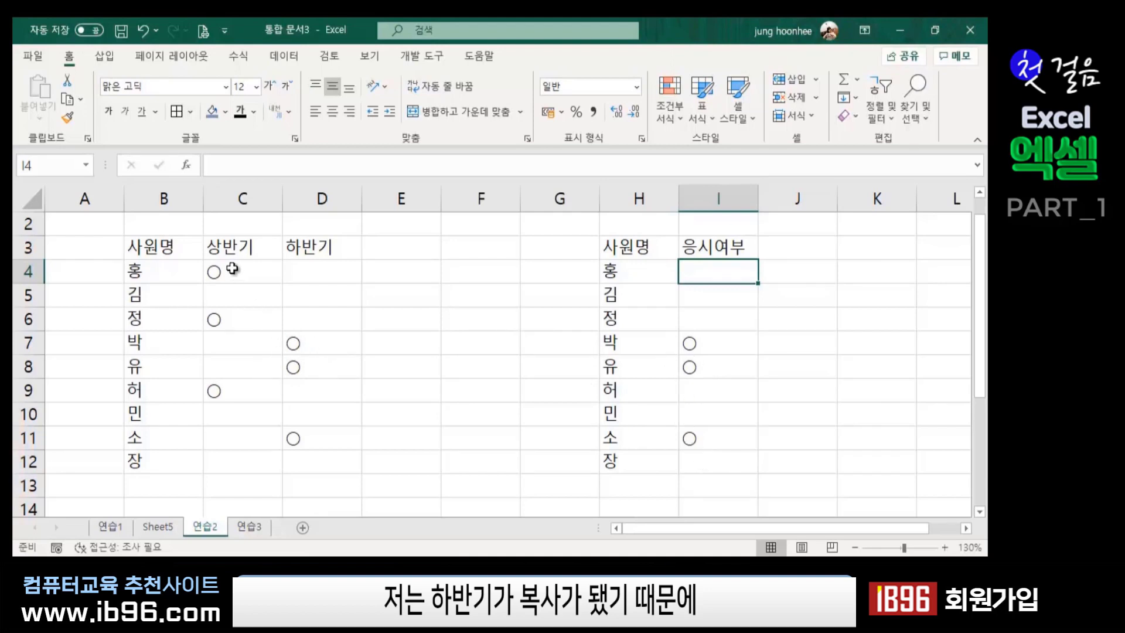
{"action": "left_click_drag", "start_coordinate": [232, 269], "coordinate": [239, 467]}
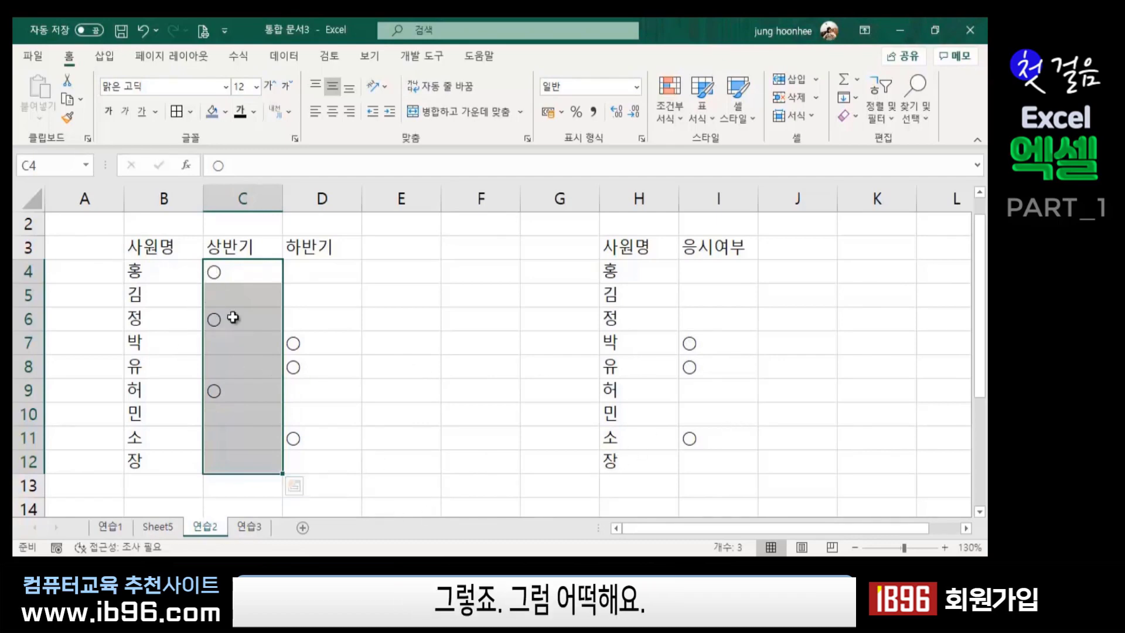
- Copy the 상반기 marks in C4:C12 again and pick I4 as the destination
{"action": "left_click", "coordinate": [402, 393]}
{"action": "left_click_drag", "start_coordinate": [237, 274], "coordinate": [228, 462]}
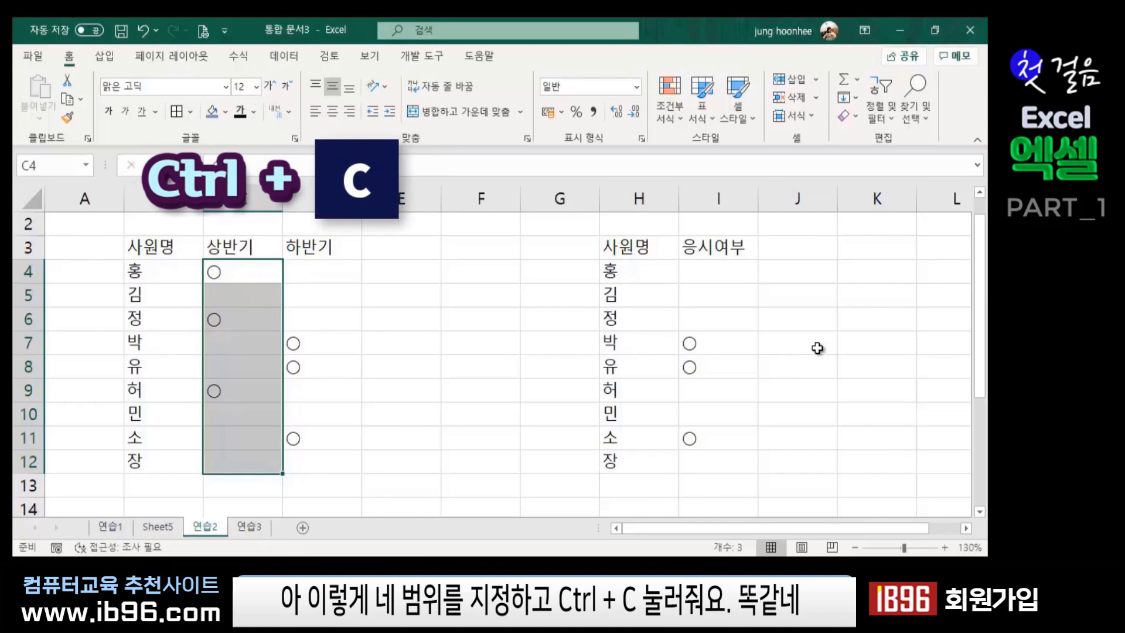
{"action": "key", "text": "ctrl+c"}
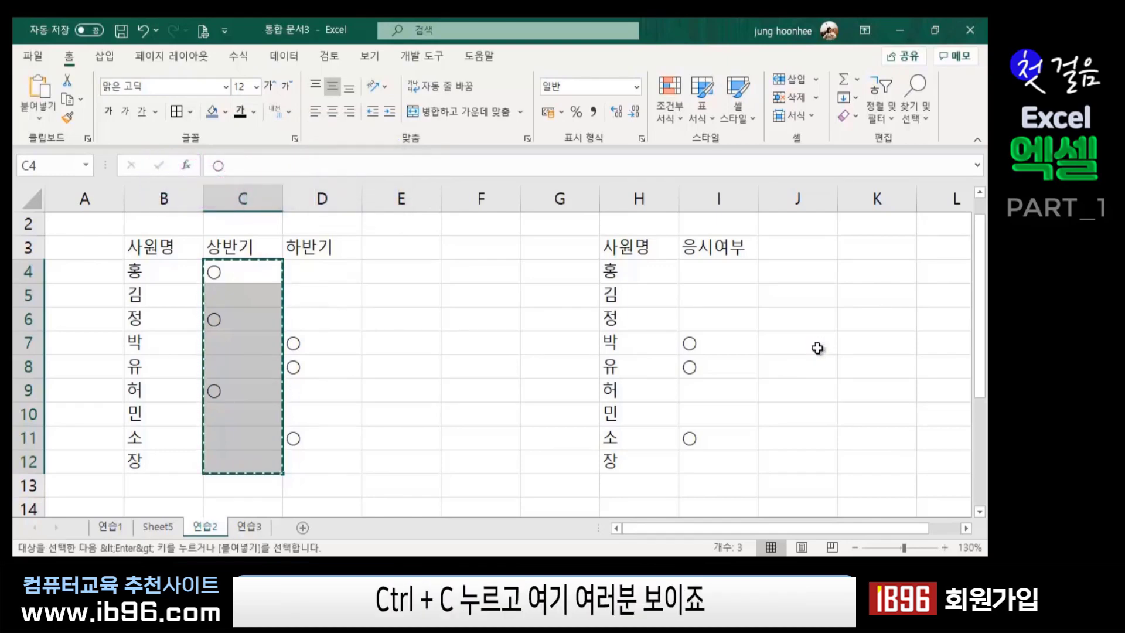
{"action": "left_click", "coordinate": [709, 272]}
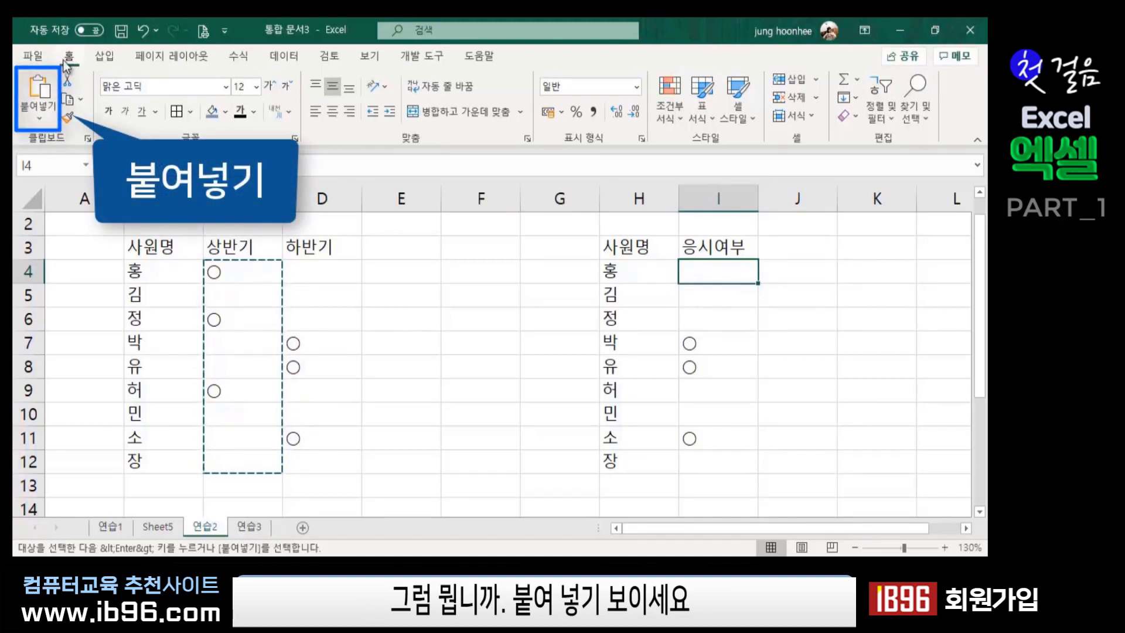
- Bring up Paste Special (선택하여 붙여넣기) from the Home tab's Paste dropdown
{"action": "left_click", "coordinate": [38, 119]}
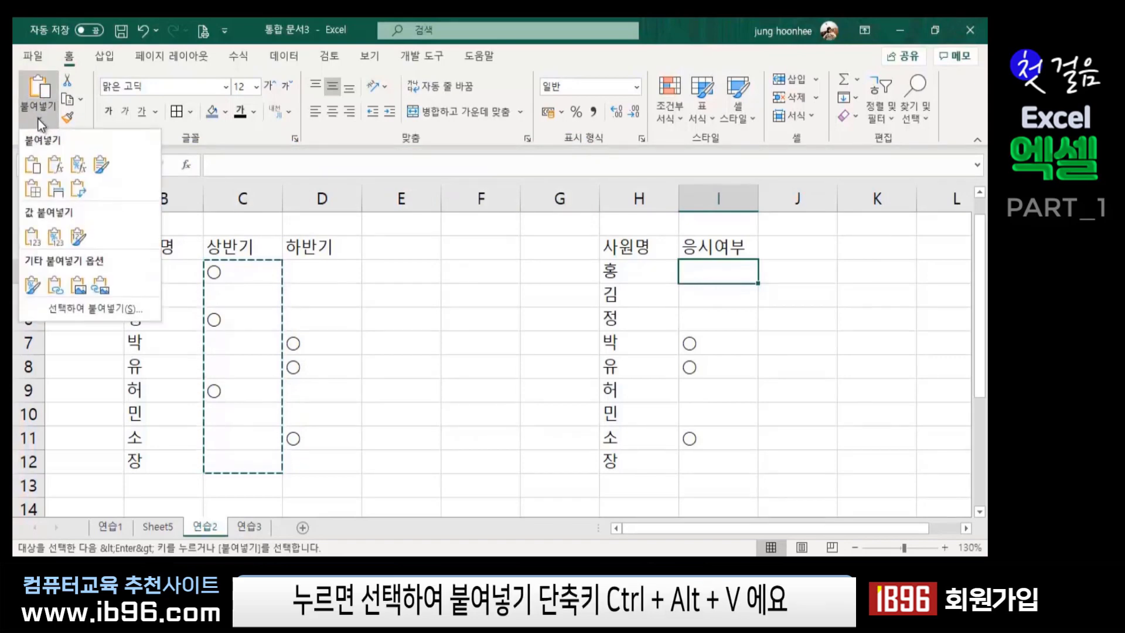
{"action": "left_click", "coordinate": [91, 311]}
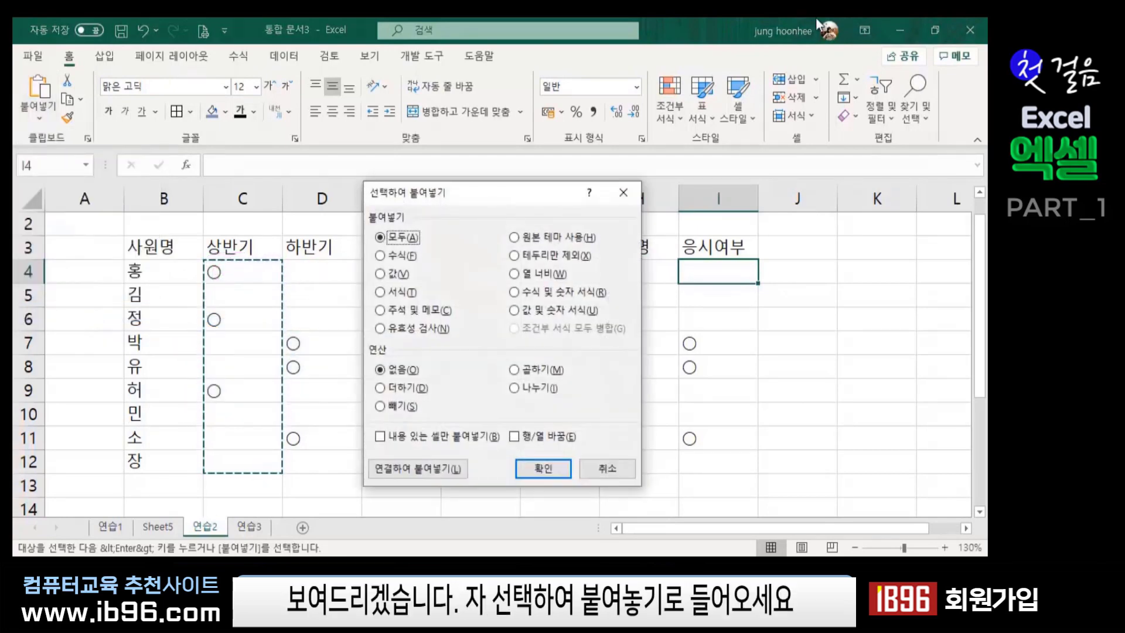
- Paste C4:C12 into I4:I12 with Skip blanks so both halves' circles are kept
{"action": "left_click_drag", "start_coordinate": [457, 193], "coordinate": [321, 185]}
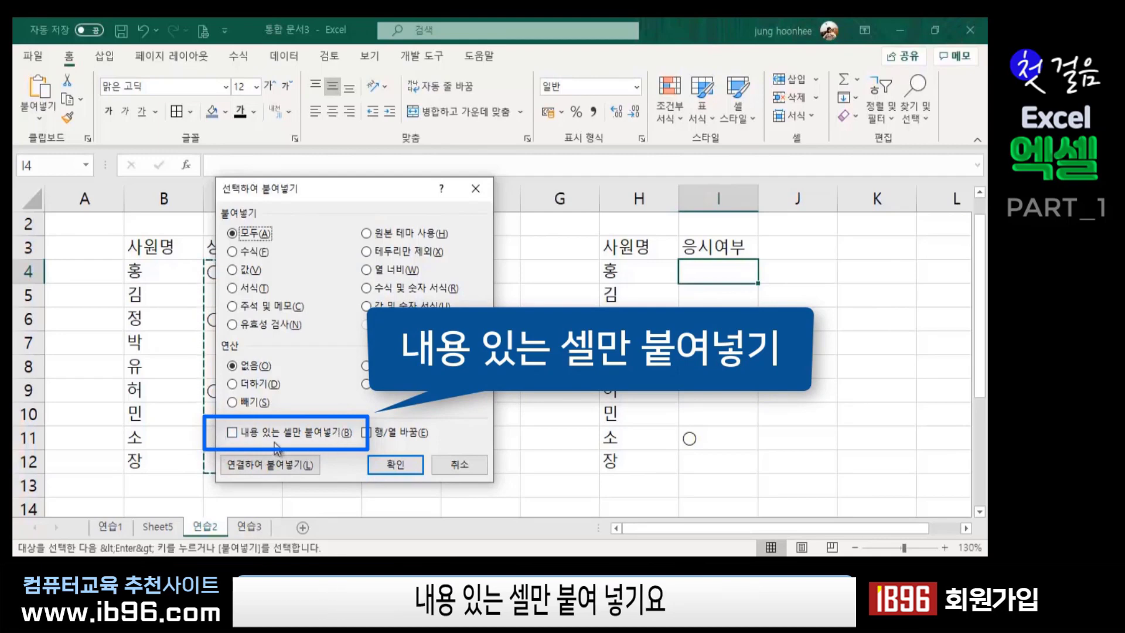
{"action": "left_click", "coordinate": [233, 434]}
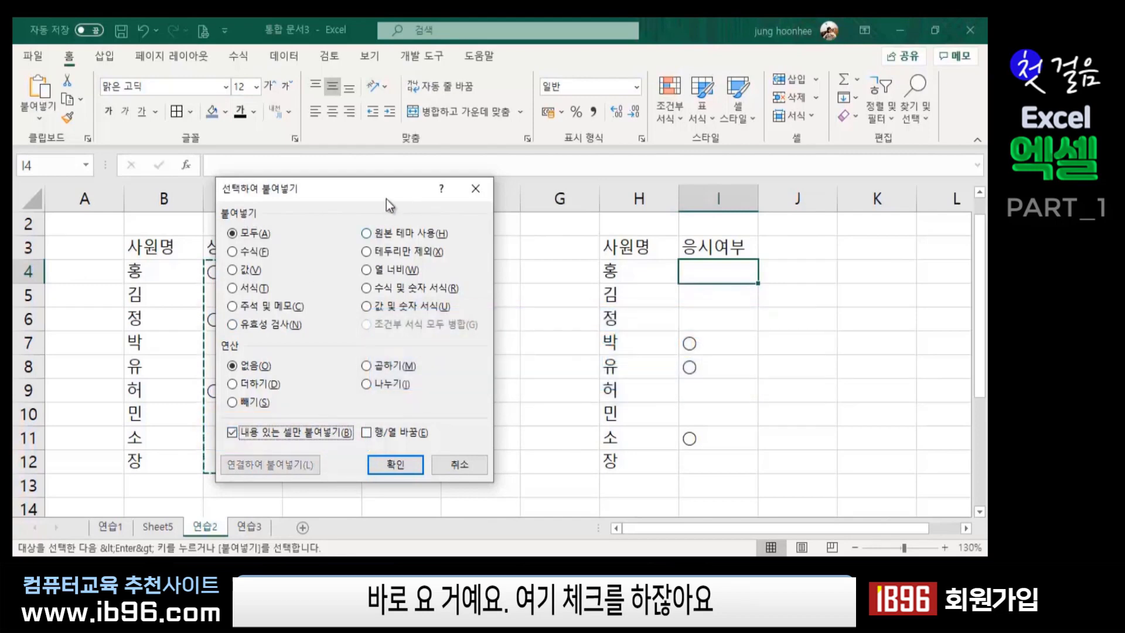
{"action": "left_click_drag", "start_coordinate": [388, 188], "coordinate": [487, 124]}
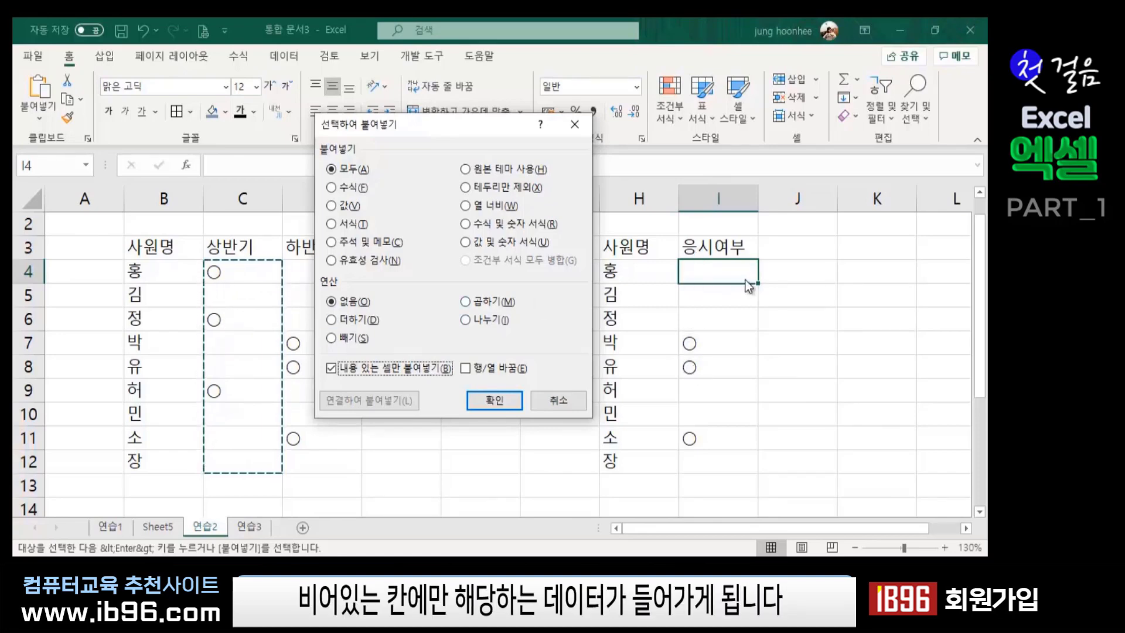
{"action": "left_click", "coordinate": [492, 398]}
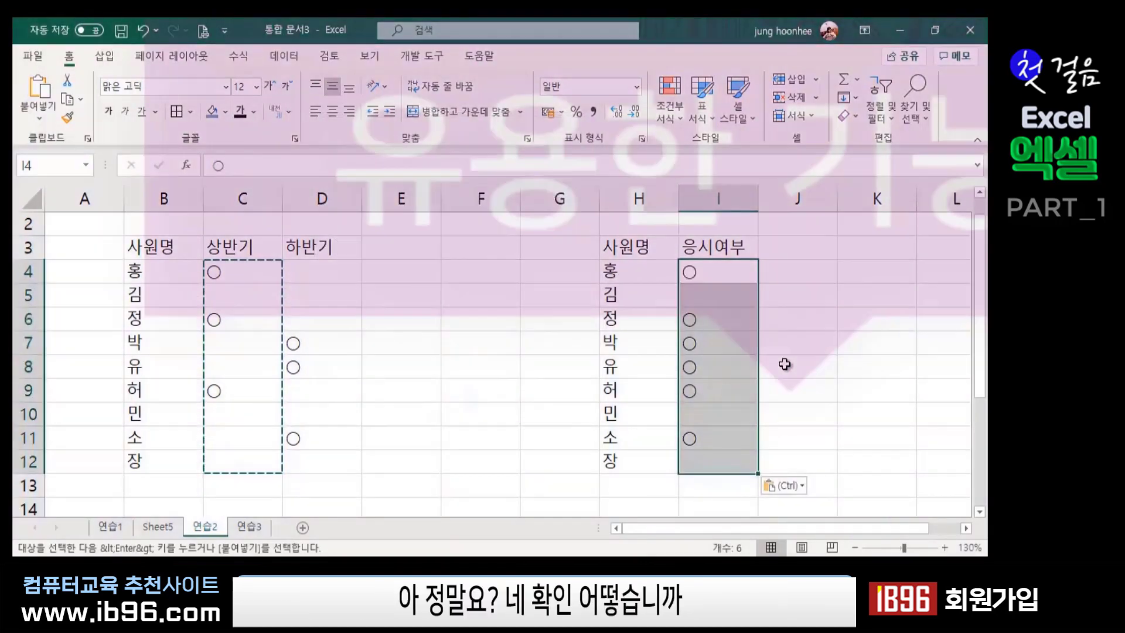
{"action": "left_click", "coordinate": [784, 367]}
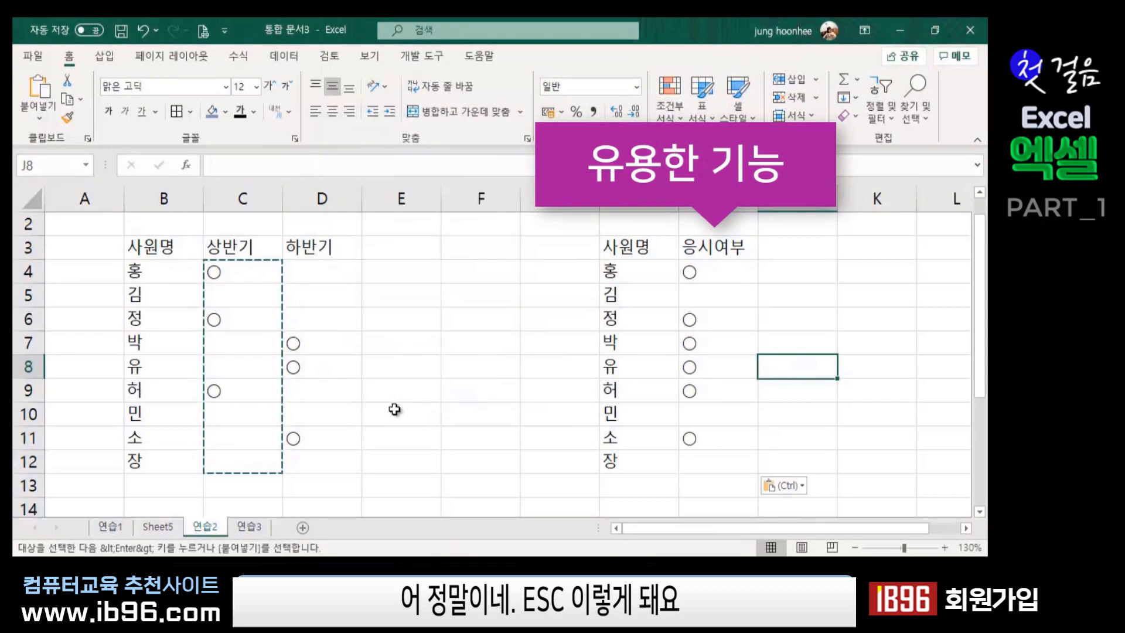
{"action": "key", "text": "Escape"}
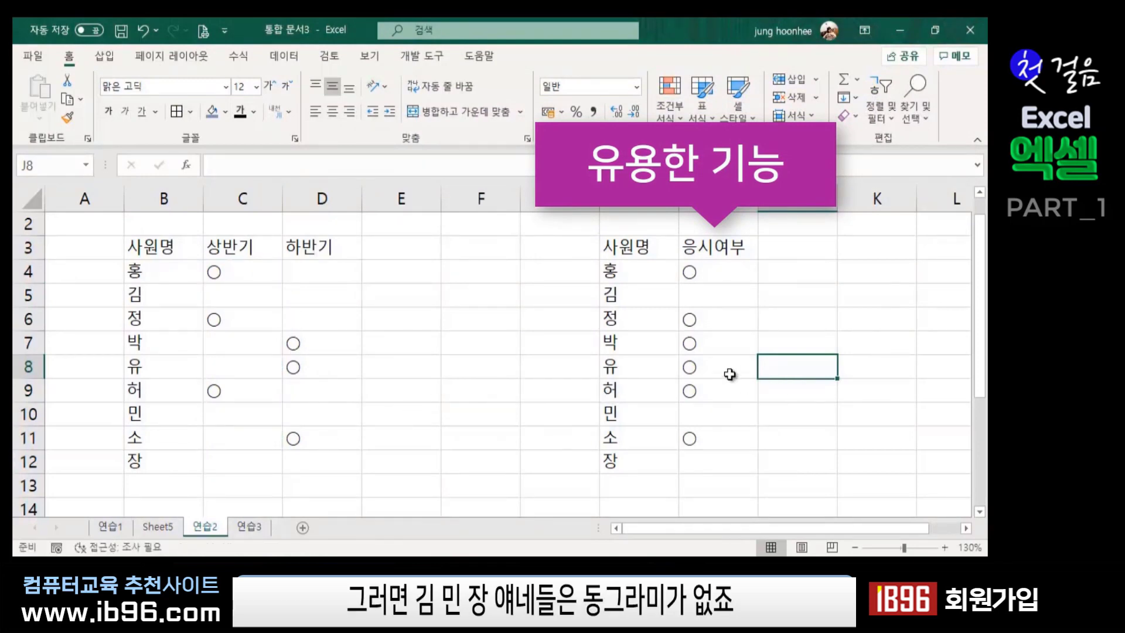
{"action": "key", "text": "Up"}
{"action": "key", "text": "Up"}
{"action": "left_click", "coordinate": [609, 294]}
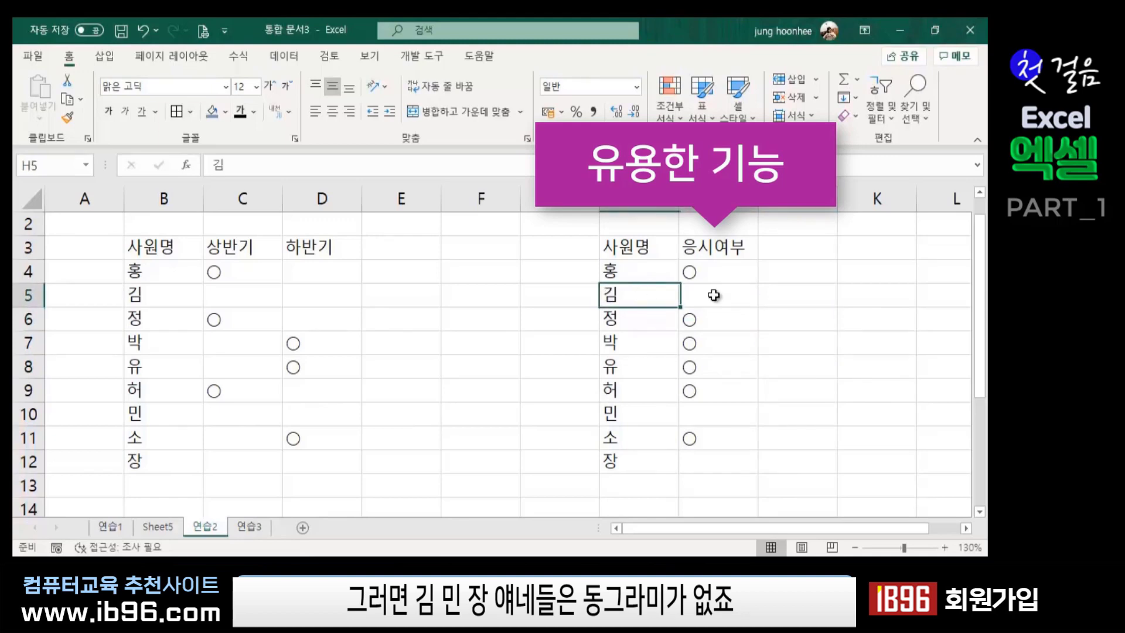
{"action": "left_click", "coordinate": [714, 295], "text": "shift"}
{"action": "left_click", "coordinate": [621, 417]}
{"action": "key", "text": "shift+Right"}
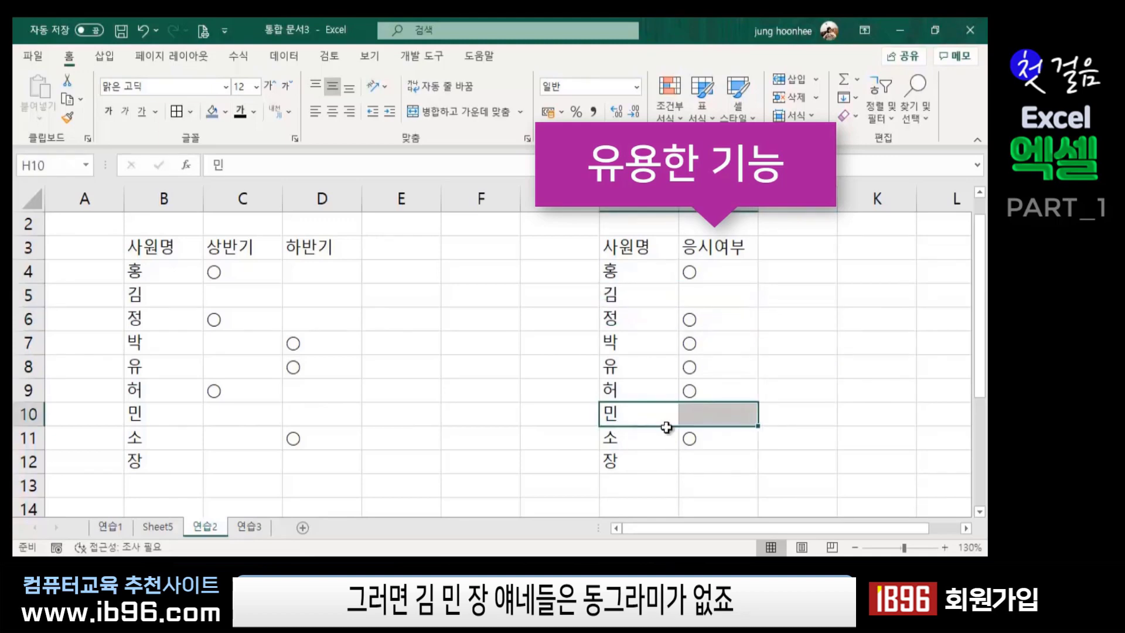
{"action": "left_click_drag", "start_coordinate": [609, 462], "coordinate": [713, 454]}
{"action": "left_click", "coordinate": [705, 411]}
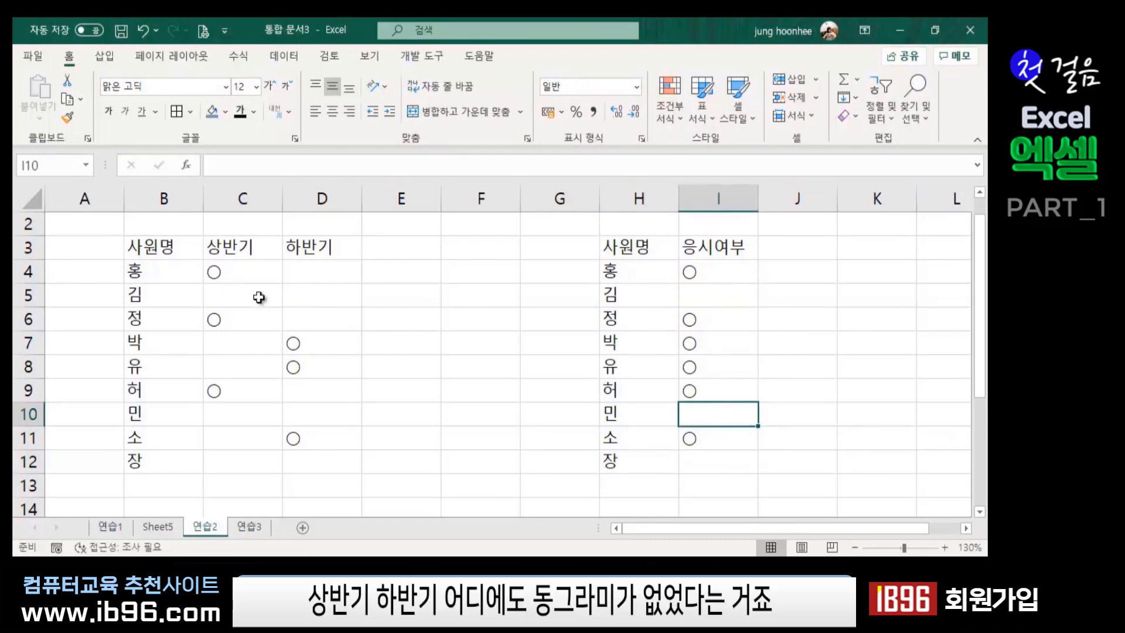
{"action": "left_click", "coordinate": [244, 277]}
{"action": "left_click", "coordinate": [314, 276]}
{"action": "left_click", "coordinate": [240, 302]}
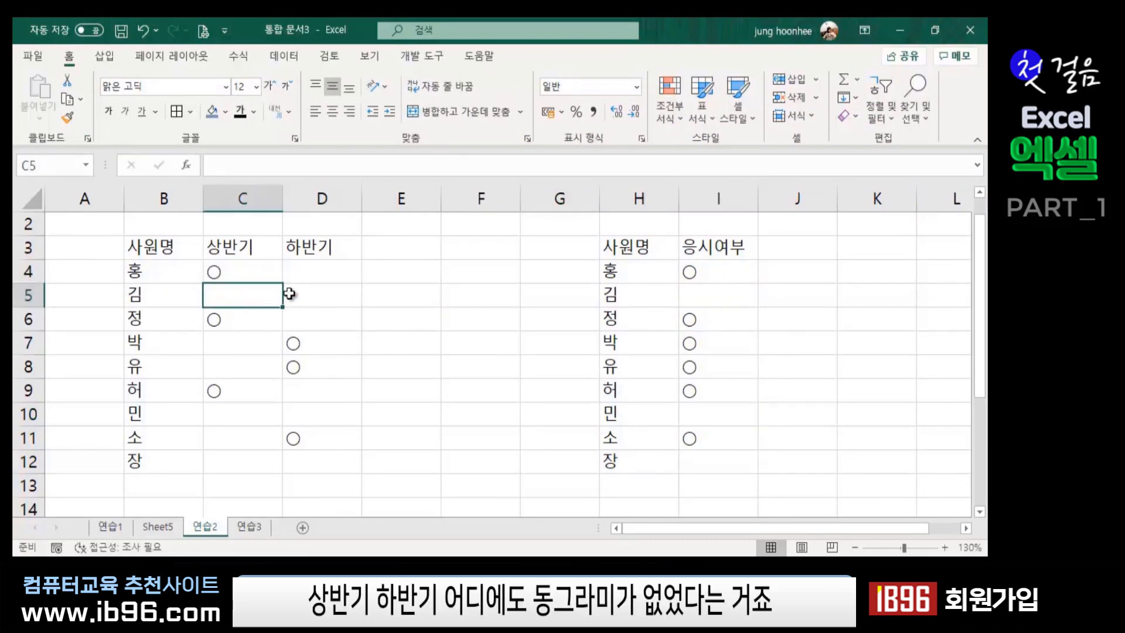
{"action": "left_click", "coordinate": [293, 295]}
{"action": "left_click", "coordinate": [710, 294]}
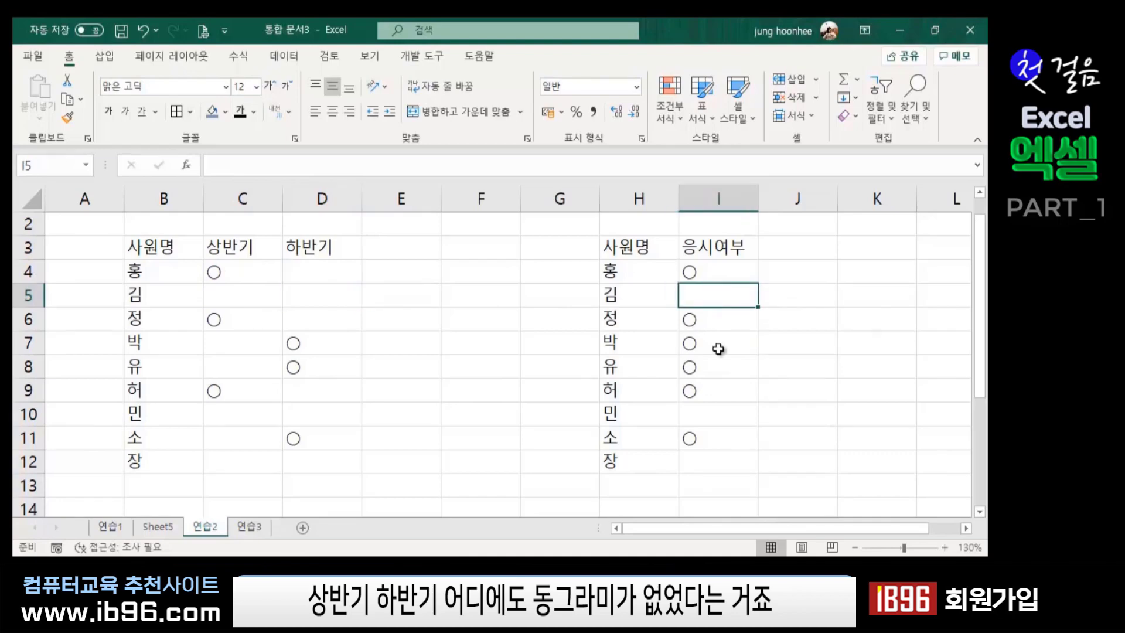
{"action": "left_click", "coordinate": [703, 412]}
{"action": "left_click", "coordinate": [695, 466]}
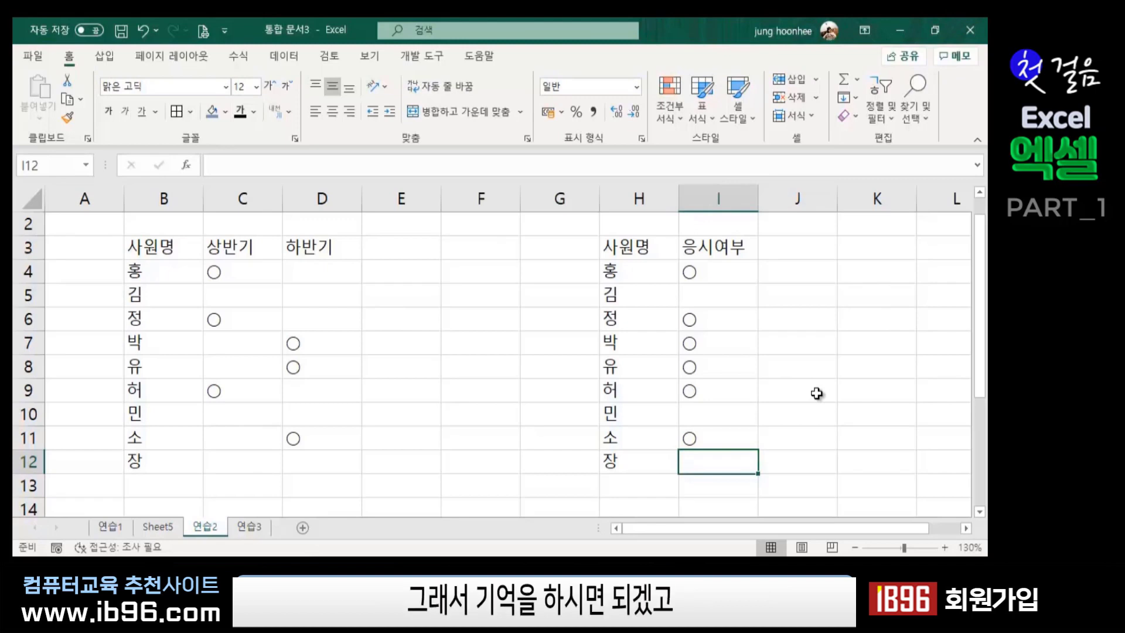
- Highlight the 사원명/응시여부 table and columns H and I to show its layout
{"action": "left_click", "coordinate": [391, 439]}
{"action": "left_click", "coordinate": [450, 438]}
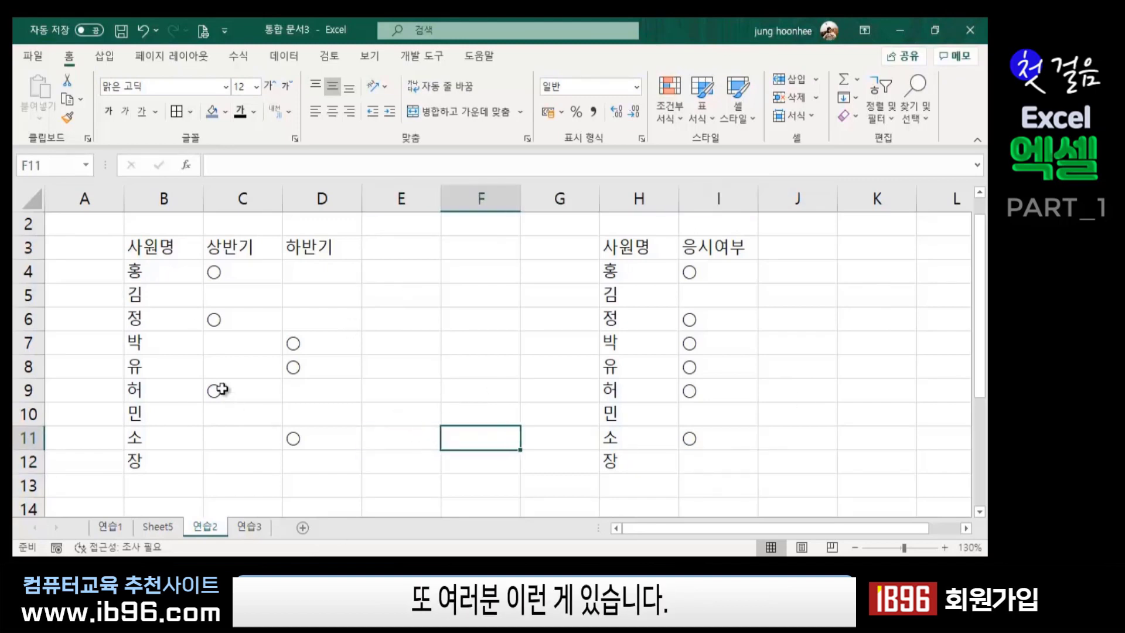
{"action": "left_click", "coordinate": [448, 338]}
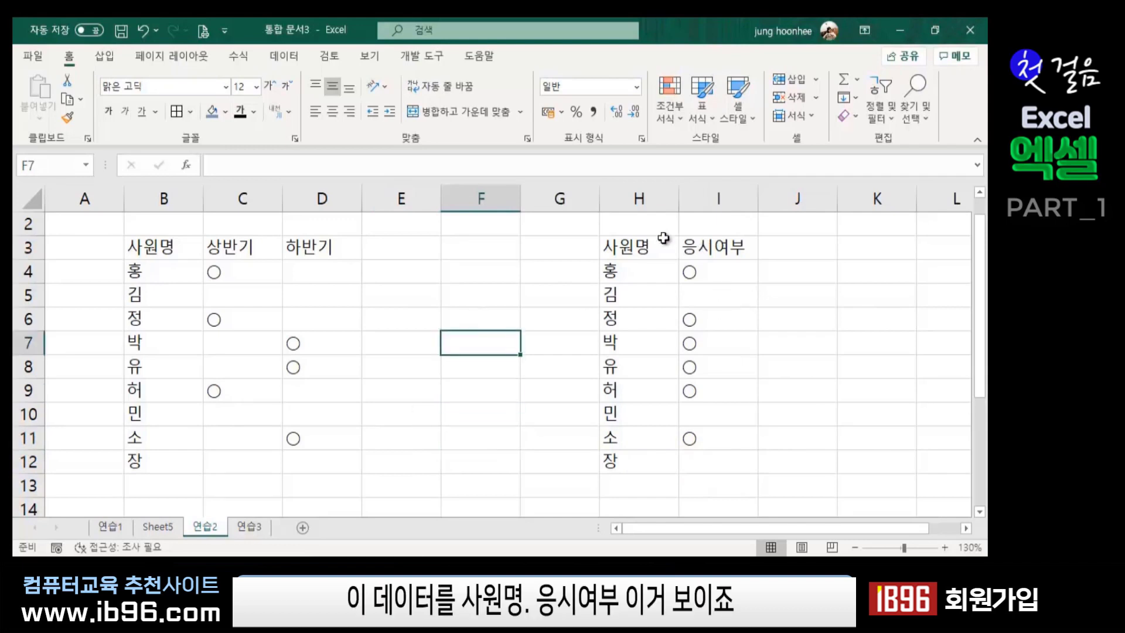
{"action": "left_click_drag", "start_coordinate": [624, 248], "coordinate": [721, 460]}
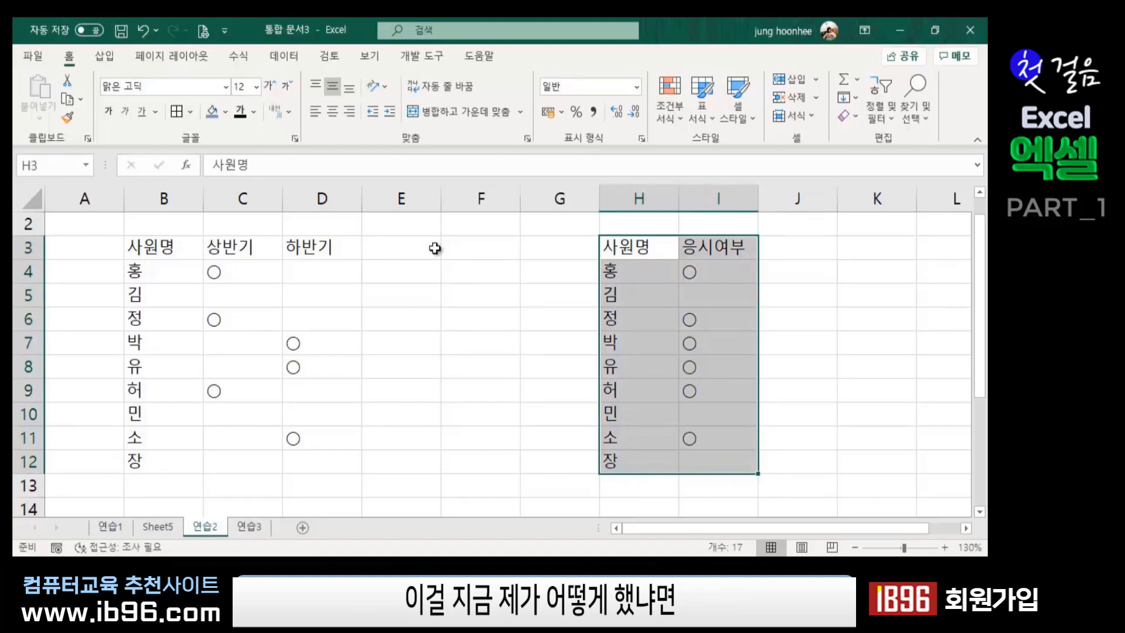
{"action": "left_click", "coordinate": [460, 325]}
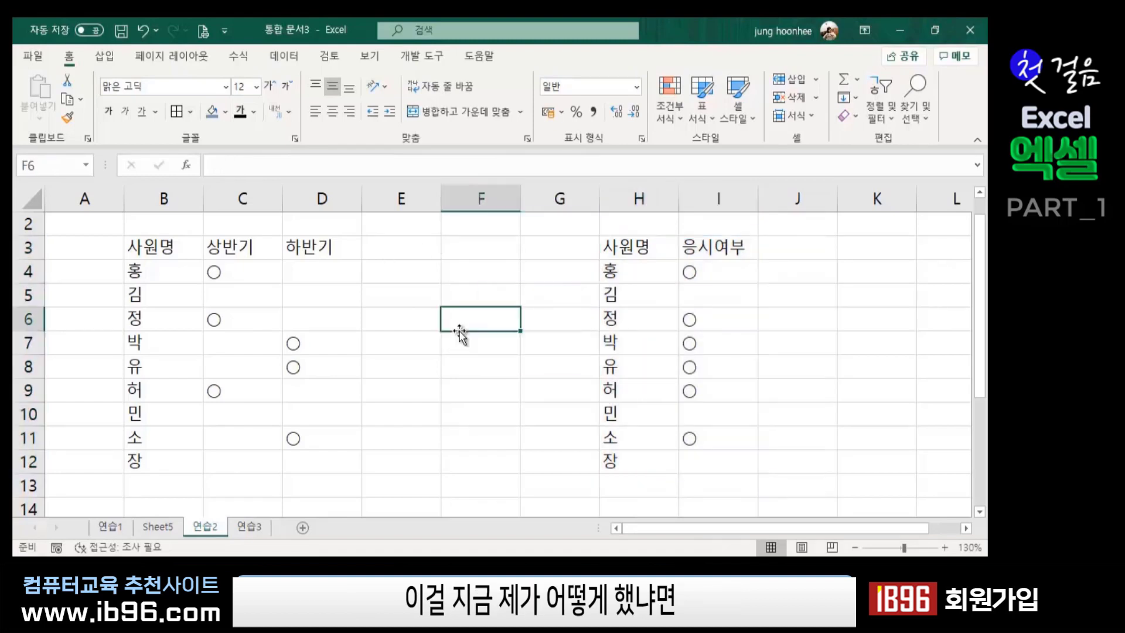
{"action": "left_click", "coordinate": [641, 198]}
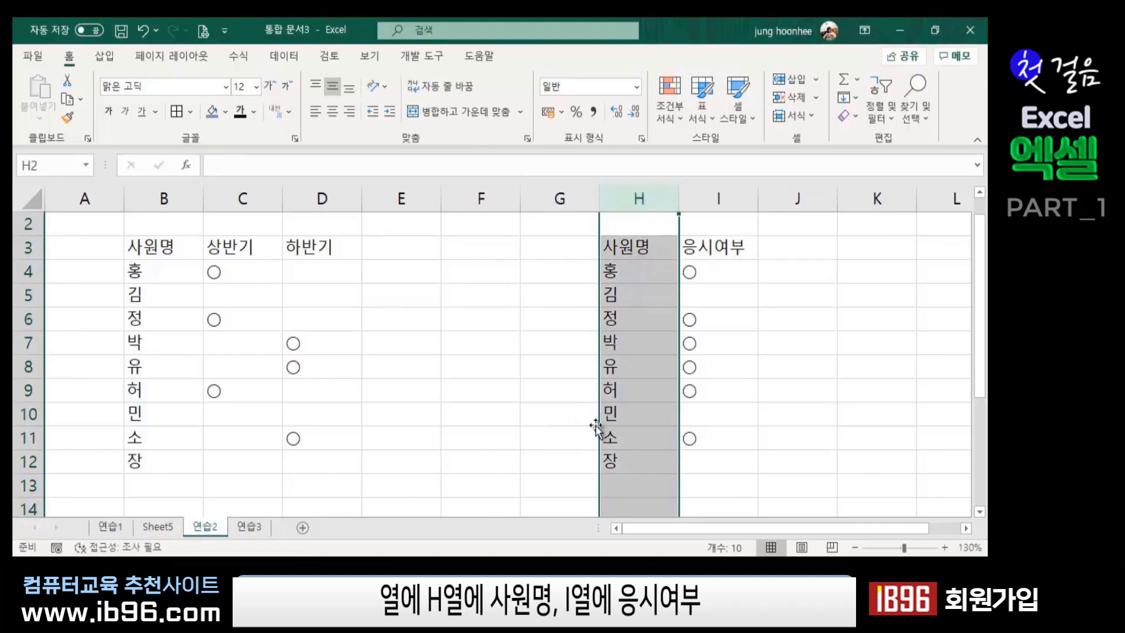
{"action": "left_click", "coordinate": [718, 196]}
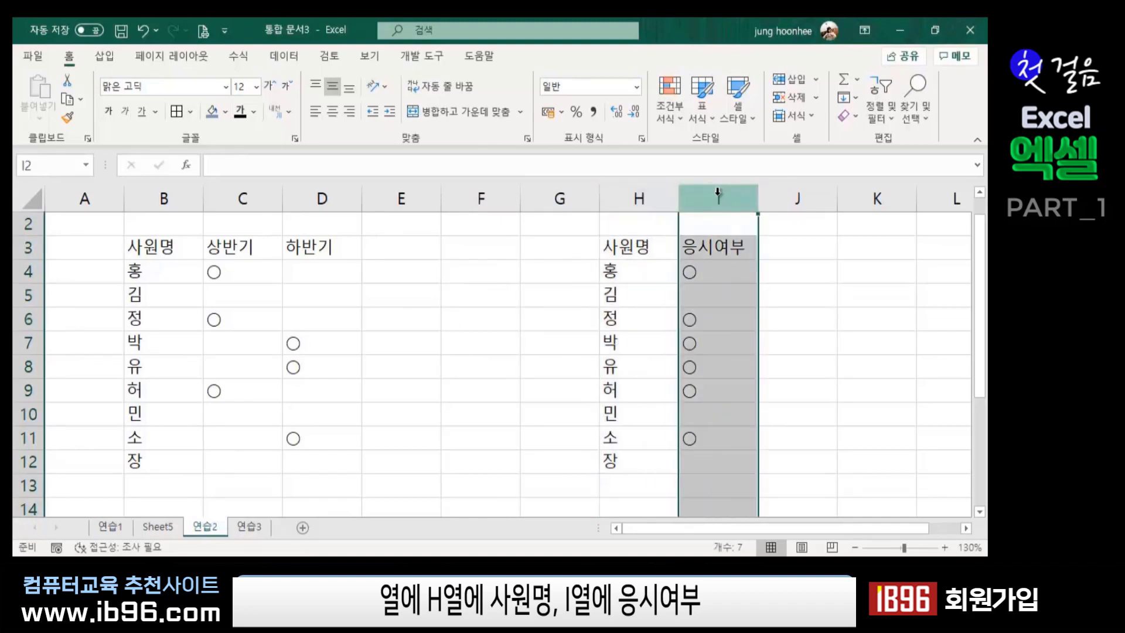
{"action": "left_click", "coordinate": [803, 361]}
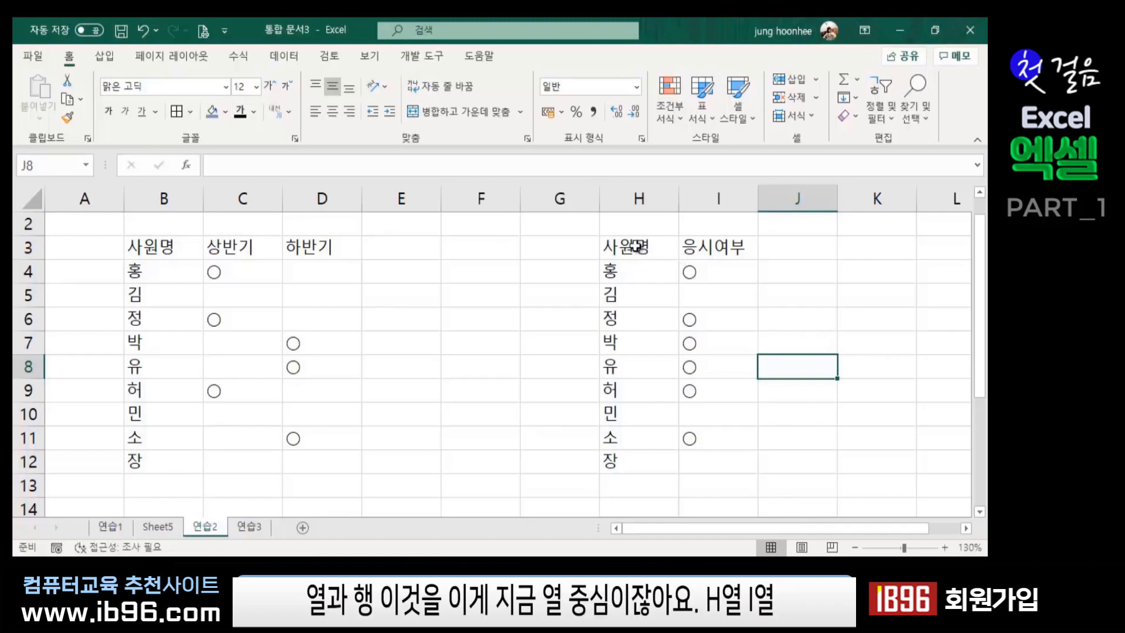
- Select the entire table H3:I12, starting from the 사원명 header
{"action": "left_click_drag", "start_coordinate": [638, 247], "coordinate": [683, 486]}
{"action": "left_click", "coordinate": [644, 198]}
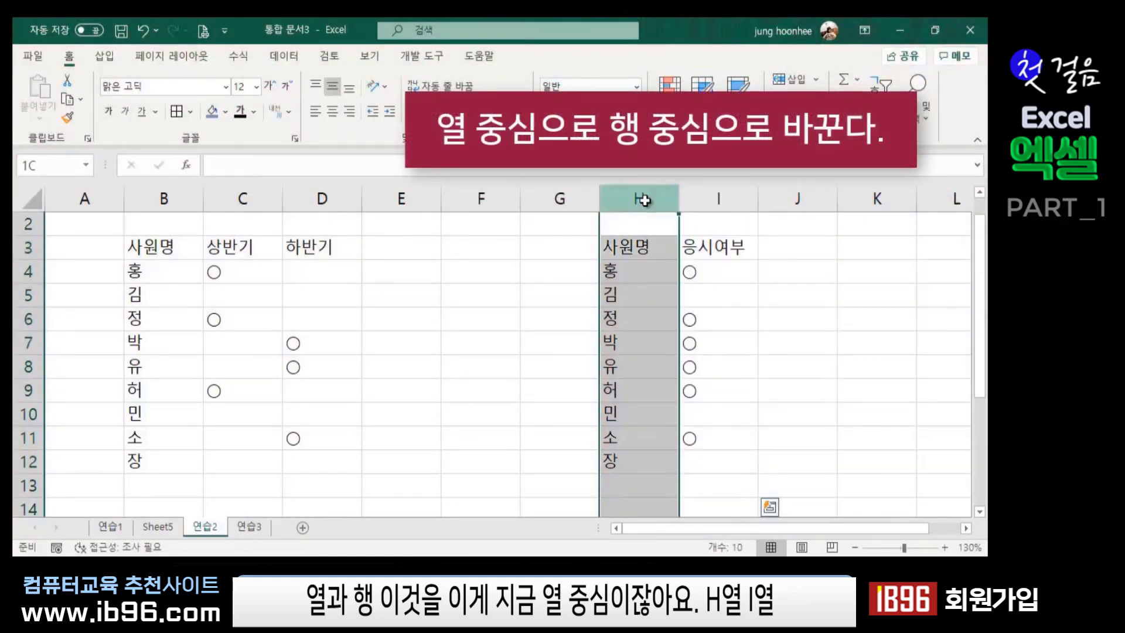
{"action": "left_click", "coordinate": [711, 198]}
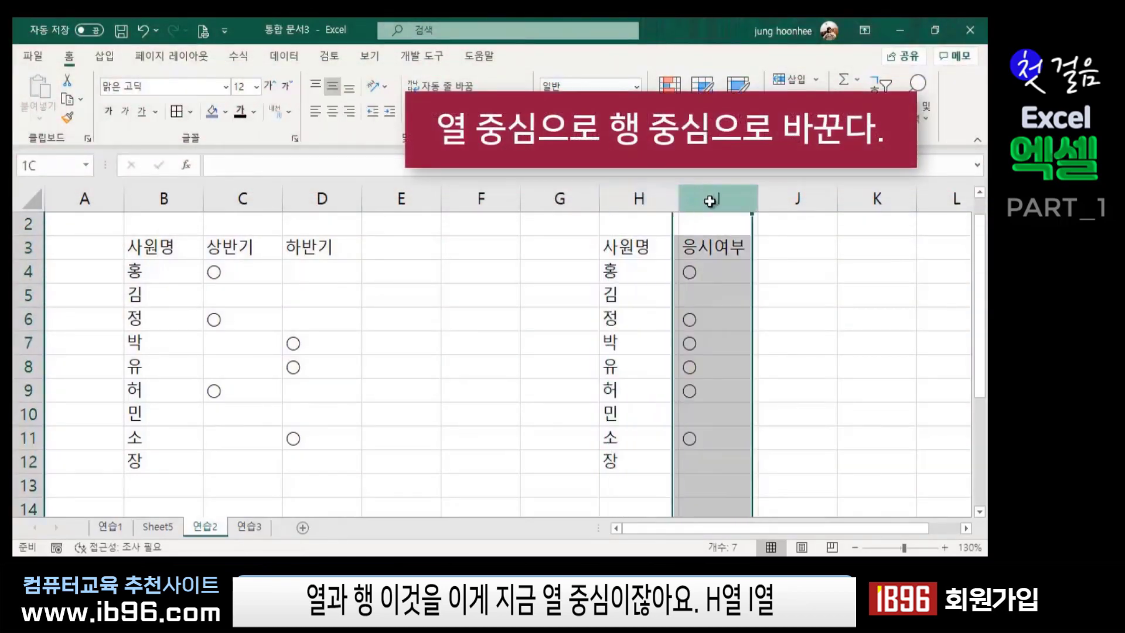
{"action": "left_click", "coordinate": [613, 247]}
{"action": "left_click_drag", "start_coordinate": [613, 246], "coordinate": [679, 457]}
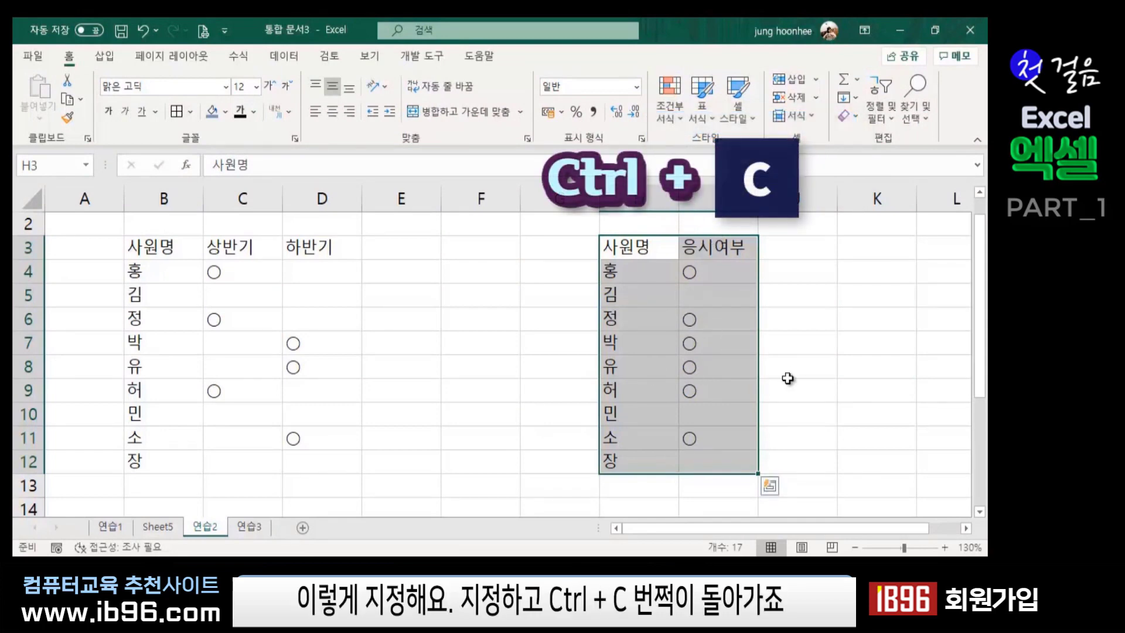
- Copy the table, add a new Sheet6, and pick C3 as the destination
{"action": "key", "text": "ctrl+c"}
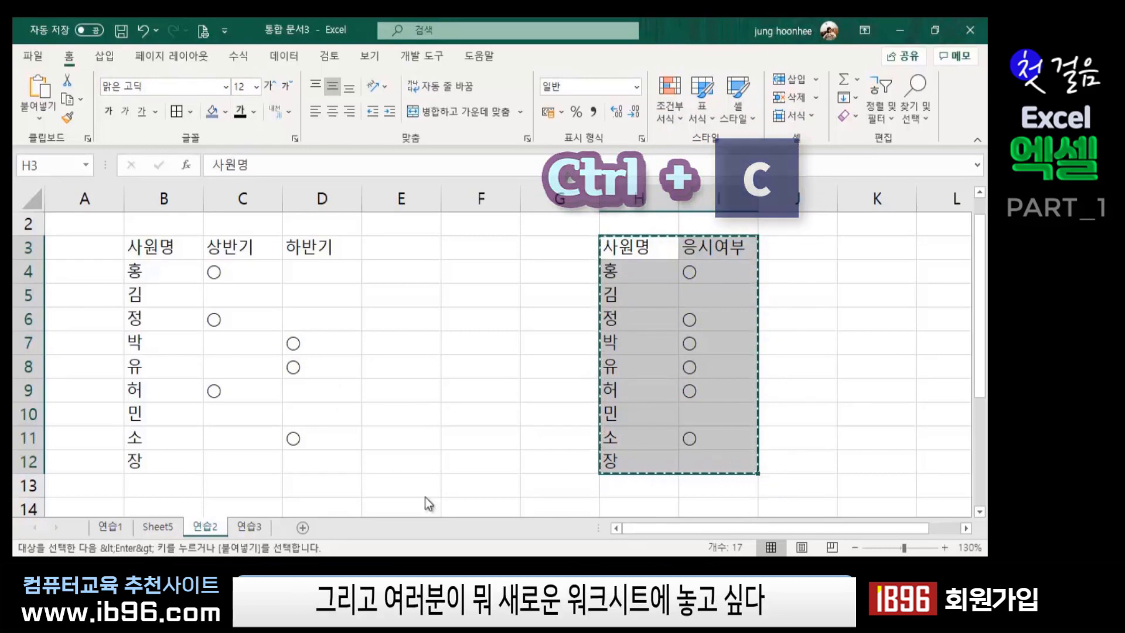
{"action": "left_click", "coordinate": [300, 529]}
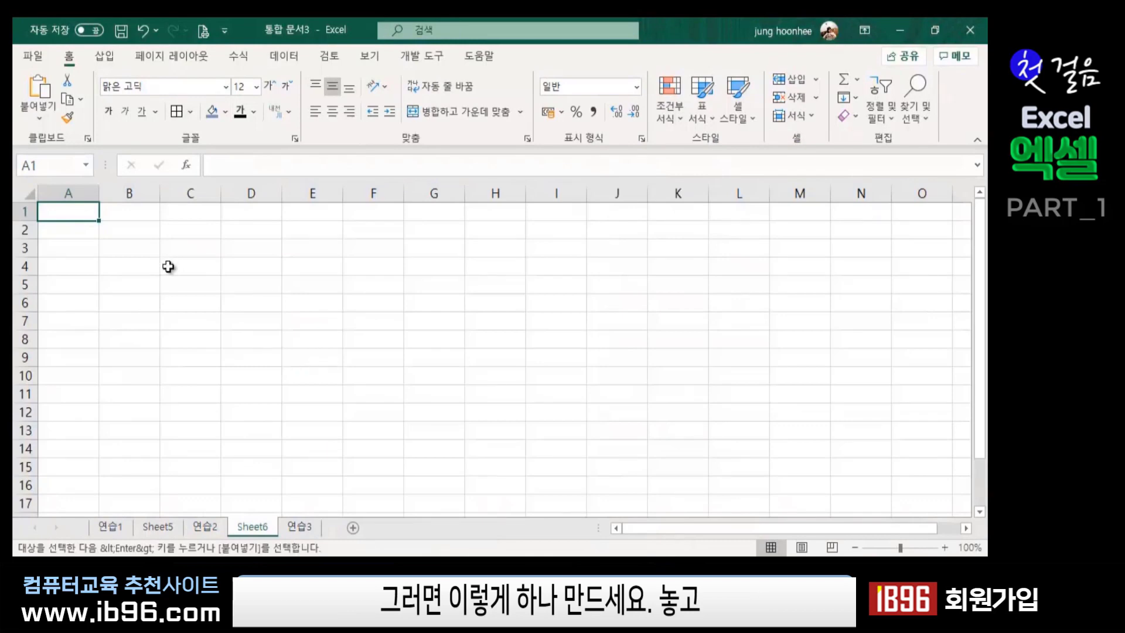
{"action": "left_click", "coordinate": [171, 248]}
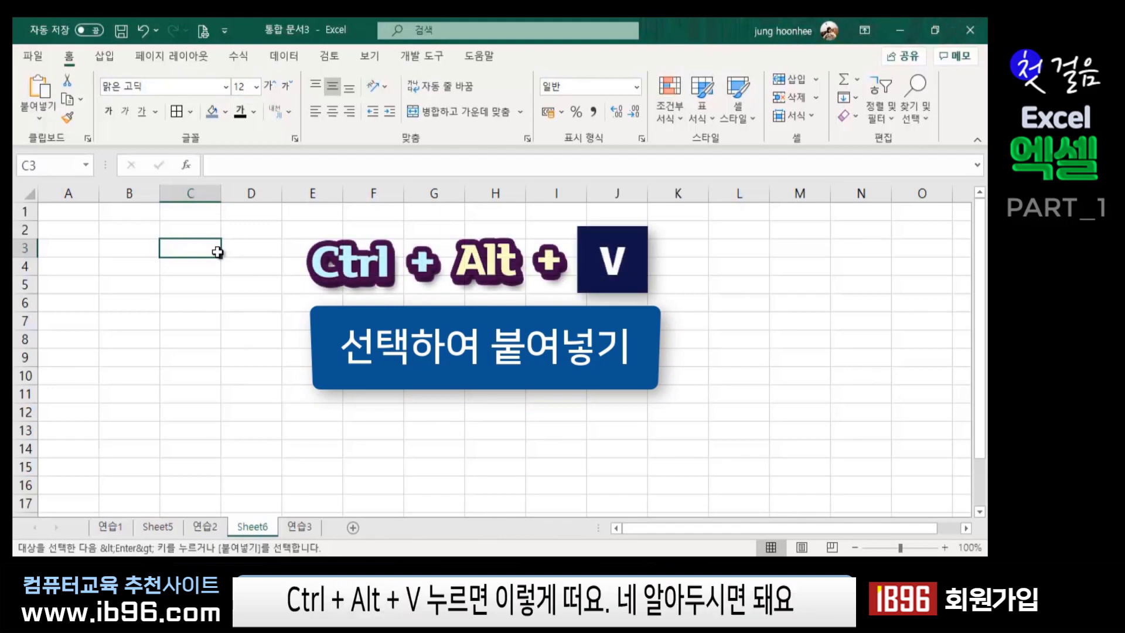
- Paste the table transposed at C3 on Sheet6 via Paste Special
{"action": "key", "text": "ctrl+alt+v"}
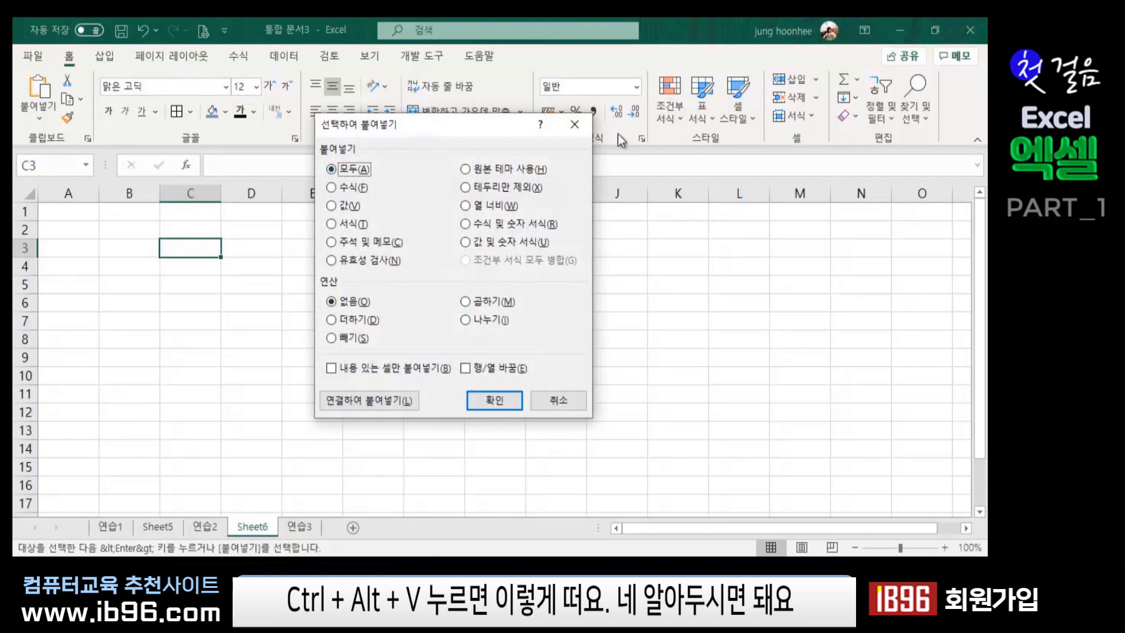
{"action": "left_click_drag", "start_coordinate": [502, 127], "coordinate": [699, 146]}
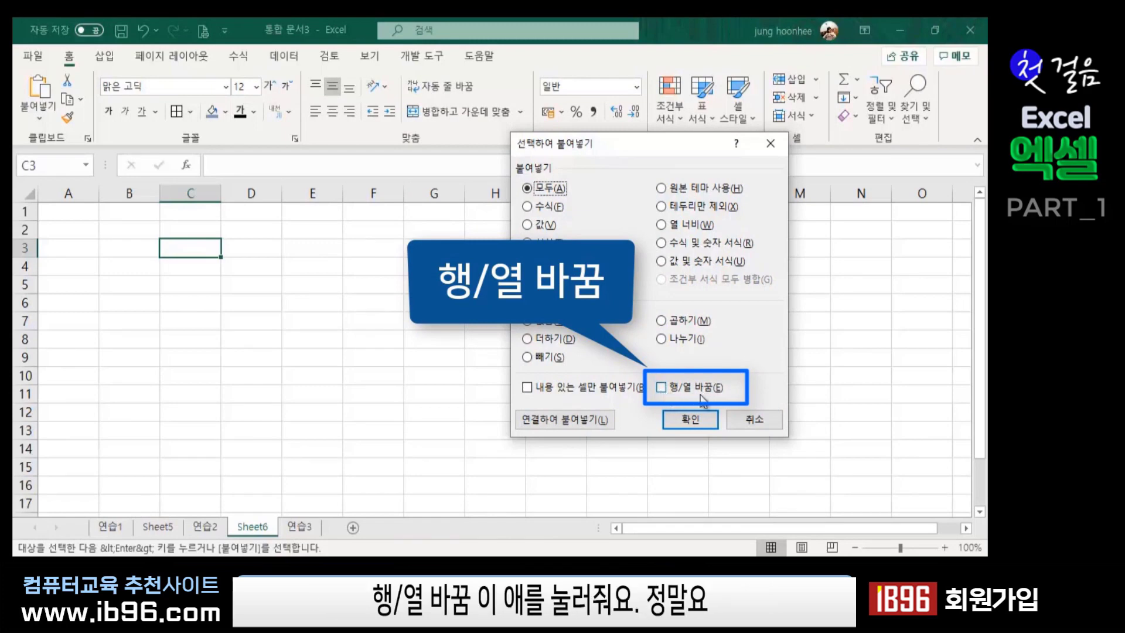
{"action": "left_click", "coordinate": [660, 387]}
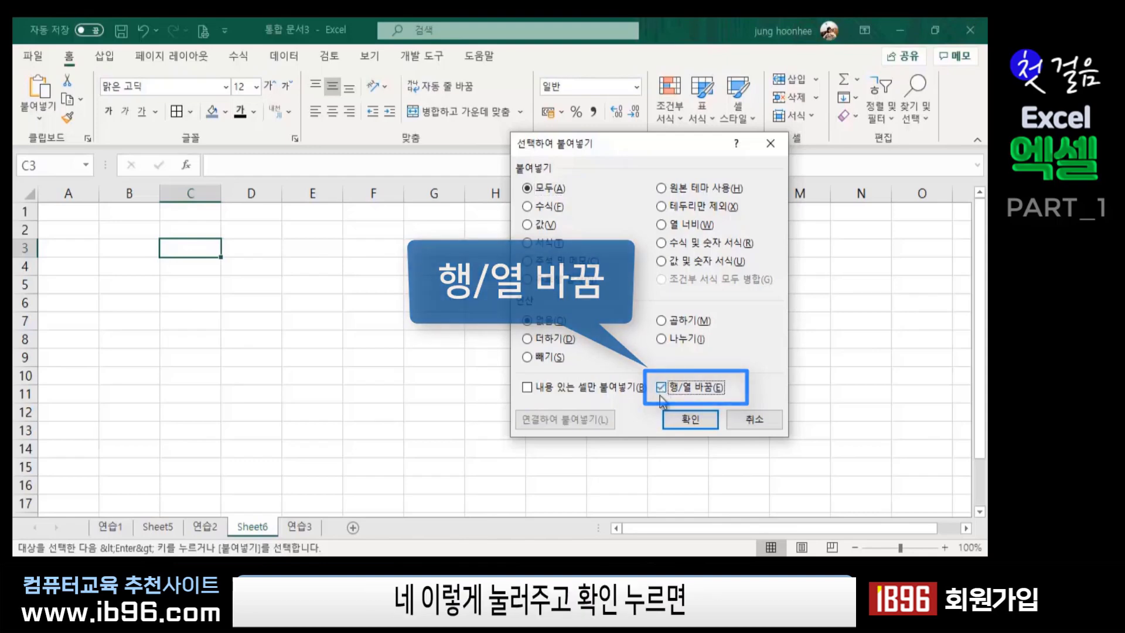
{"action": "left_click", "coordinate": [682, 419]}
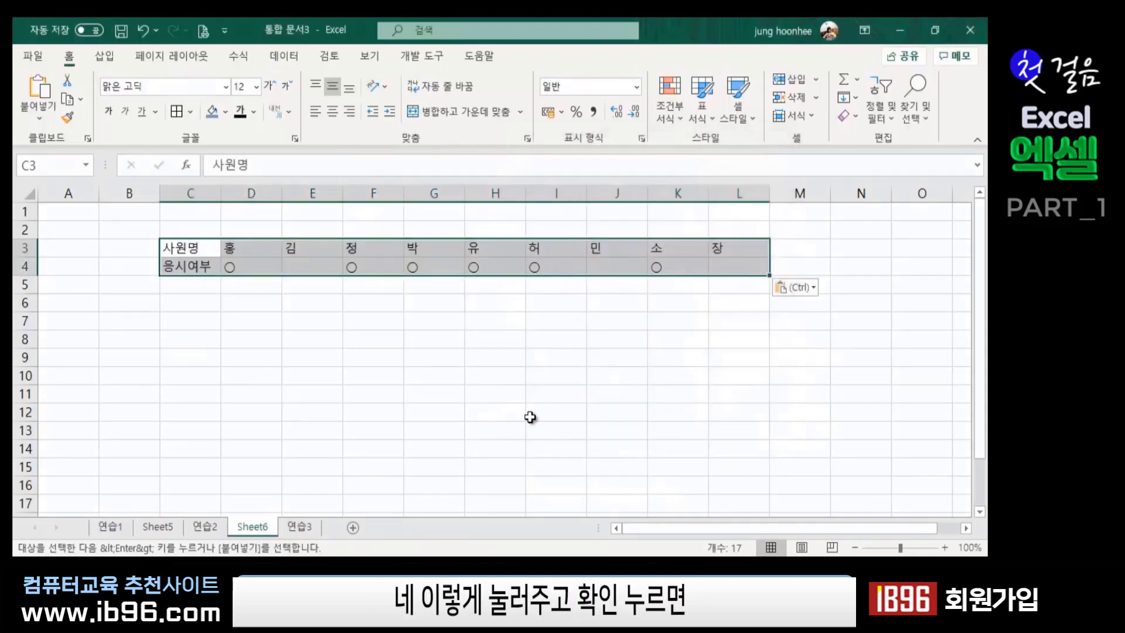
{"action": "left_click", "coordinate": [558, 375]}
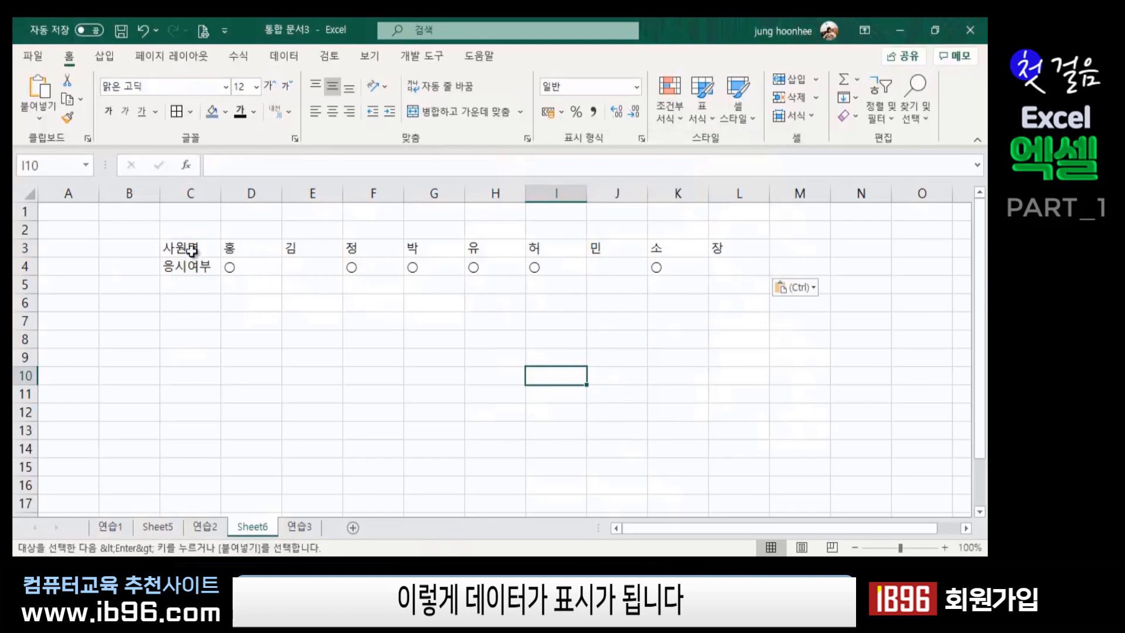
- Apply All Borders to the transposed table C3:L4
{"action": "left_click_drag", "start_coordinate": [193, 248], "coordinate": [721, 265]}
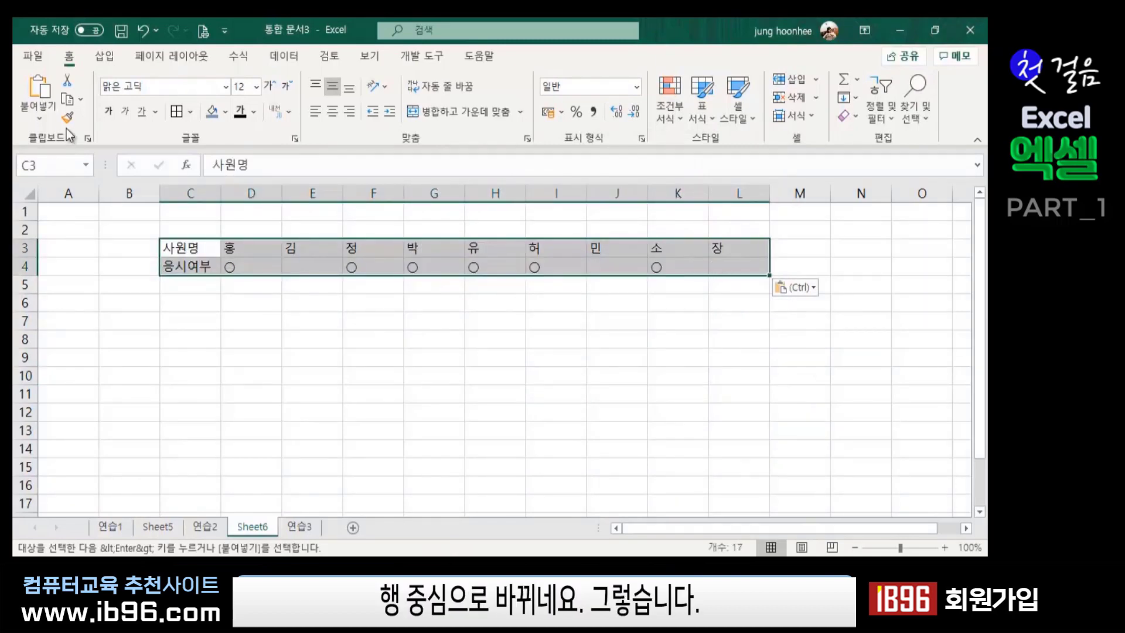
{"action": "left_click", "coordinate": [175, 112]}
{"action": "left_click", "coordinate": [460, 431]}
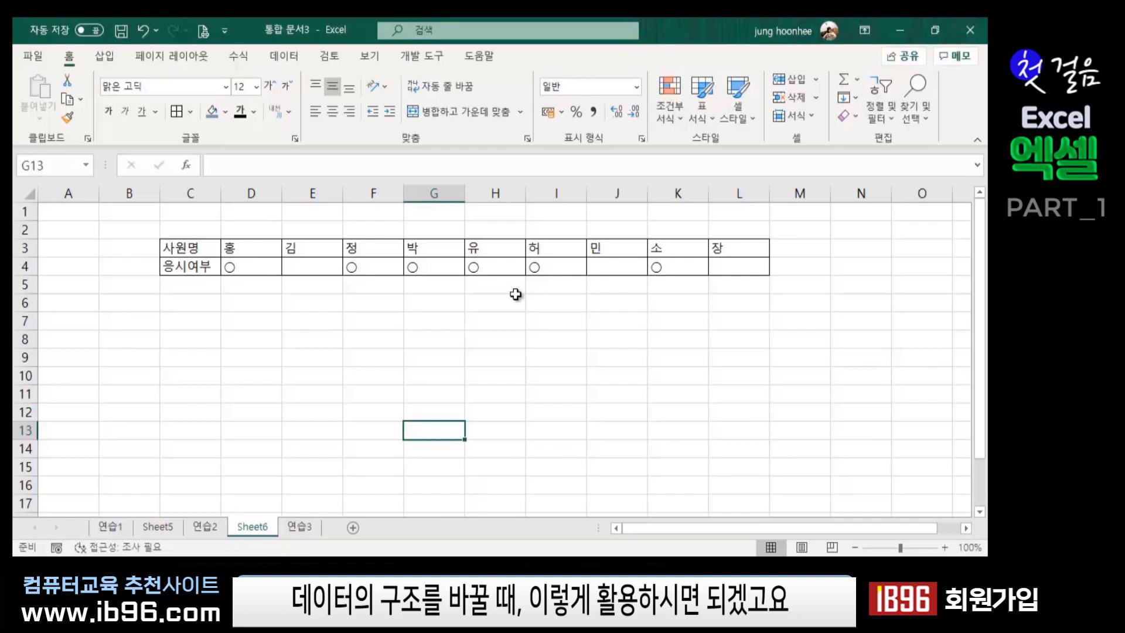
{"action": "left_click", "coordinate": [340, 372]}
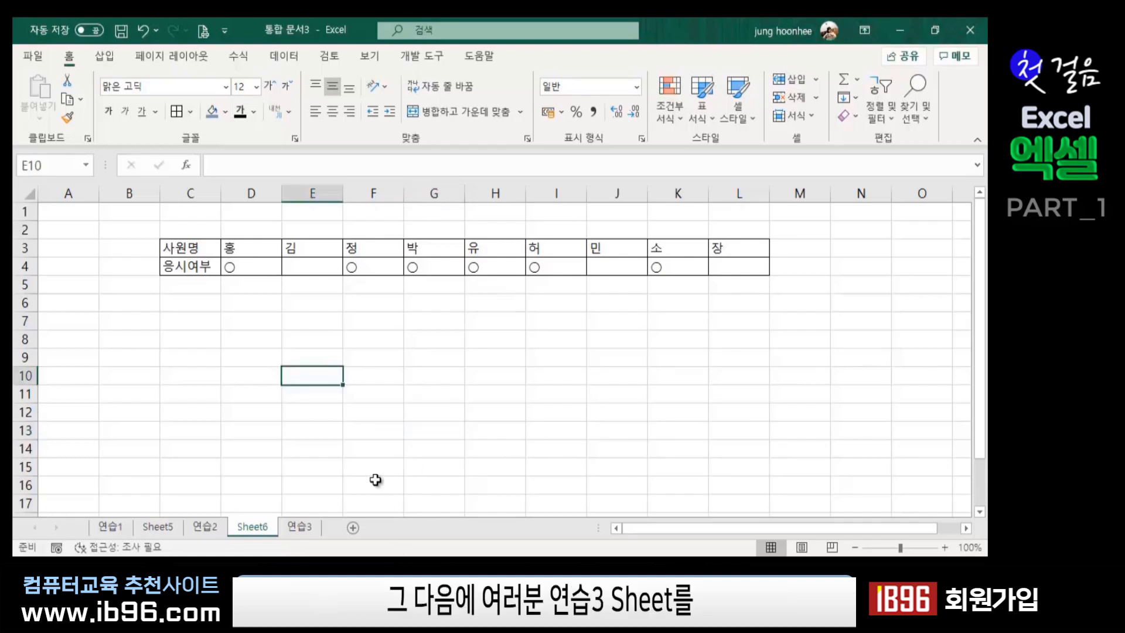
- Switch to the 연습3 stationery sheet and zoom in on the sales table
{"action": "left_click", "coordinate": [300, 528]}
{"action": "left_click", "coordinate": [630, 352]}
{"action": "left_click", "coordinate": [430, 462]}
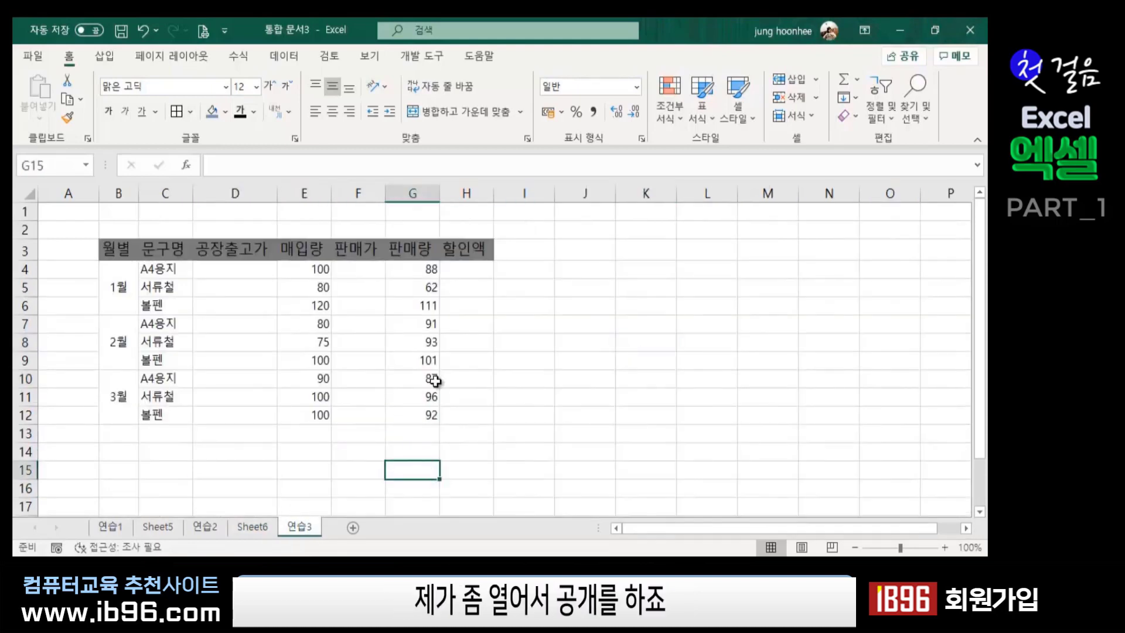
{"action": "scroll", "coordinate": [598, 415], "scroll_direction": "up", "scroll_amount": 1}
{"action": "scroll", "coordinate": [460, 450], "scroll_direction": "up", "scroll_amount": 1}
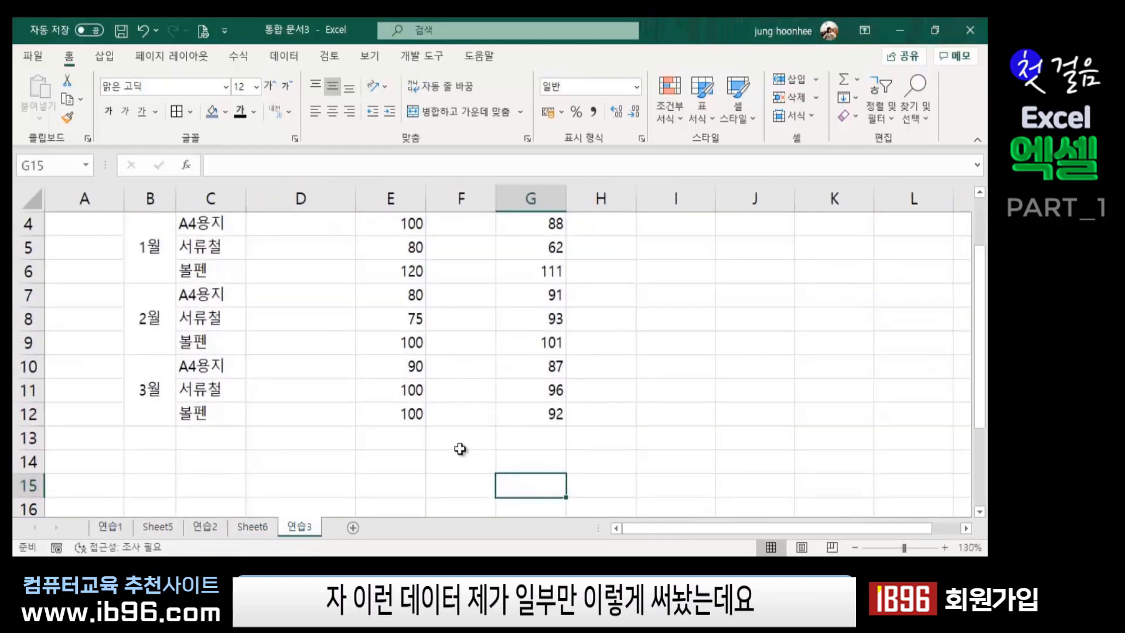
{"action": "scroll", "coordinate": [455, 452], "scroll_direction": "up", "scroll_amount": 1}
{"action": "scroll", "coordinate": [399, 444], "scroll_direction": "down", "scroll_amount": 1}
{"action": "scroll", "coordinate": [340, 476], "scroll_direction": "up", "scroll_amount": 1}
{"action": "left_click", "coordinate": [879, 371]}
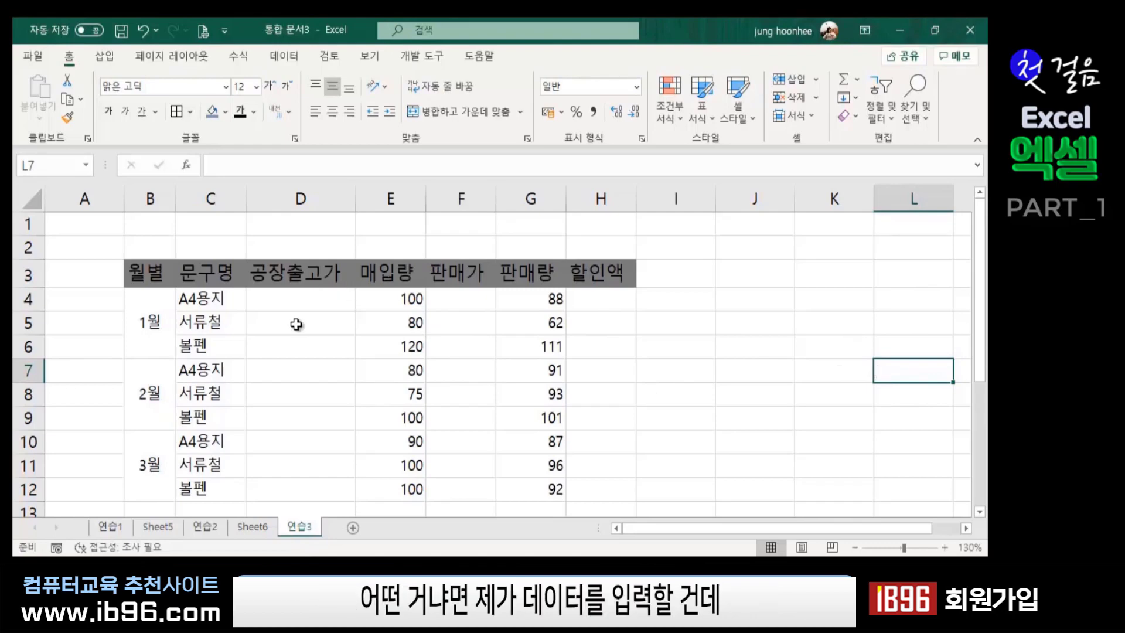
- Enter January factory prices 16, 10.5 and 14 in D4, D5 and D6
{"action": "left_click", "coordinate": [311, 299]}
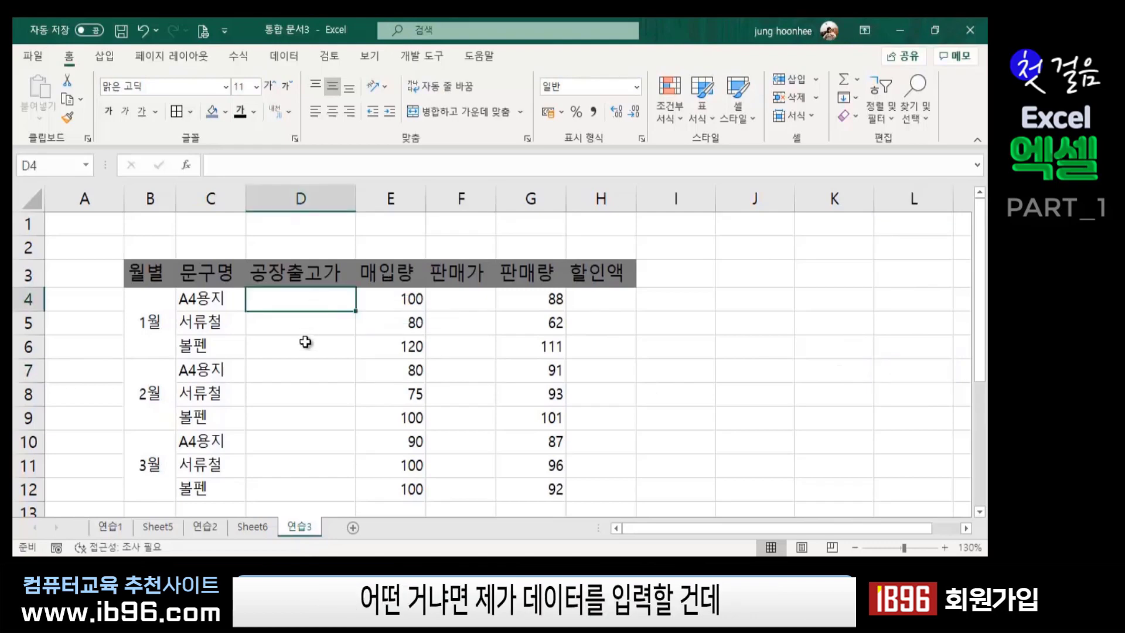
{"action": "left_click", "coordinate": [315, 306]}
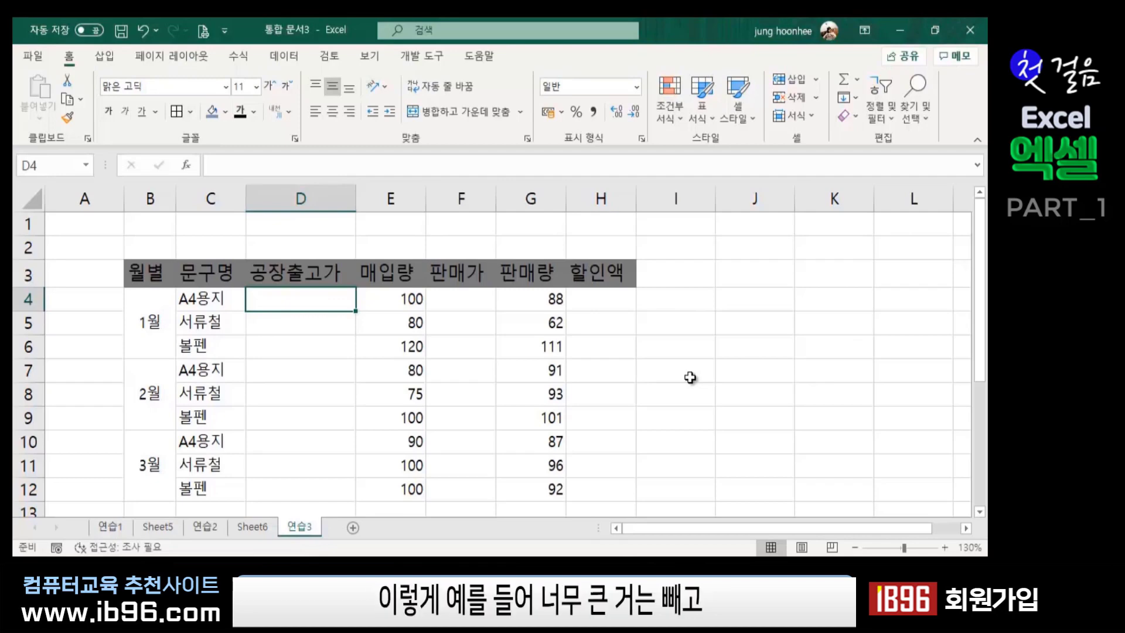
{"action": "type", "text": "16"}
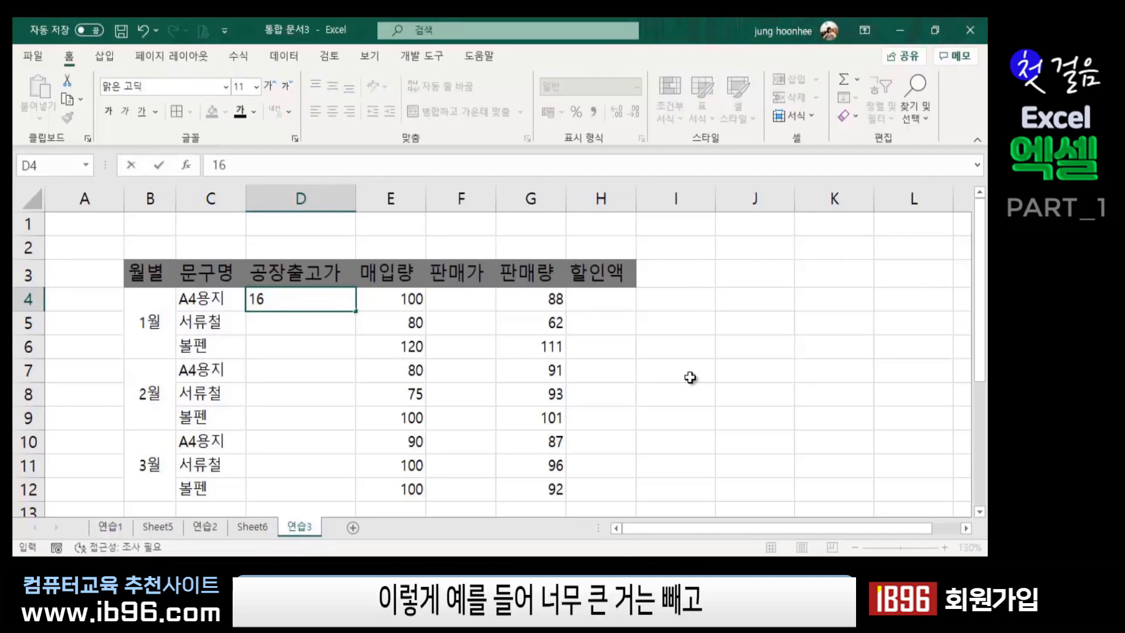
{"action": "key", "text": "Return"}
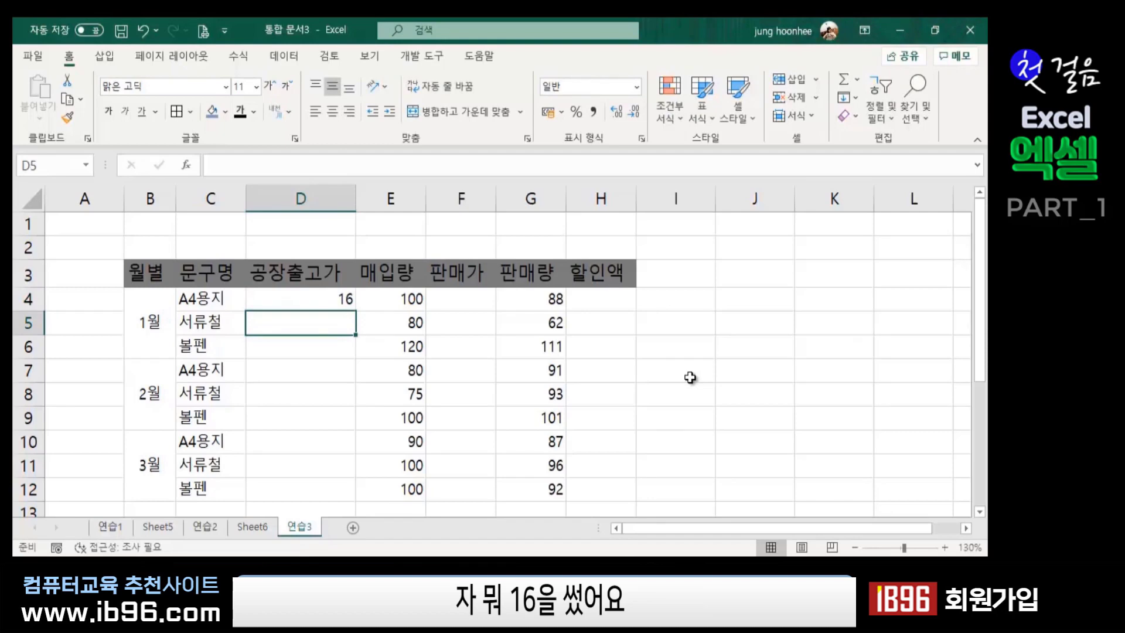
{"action": "type", "text": "10.5"}
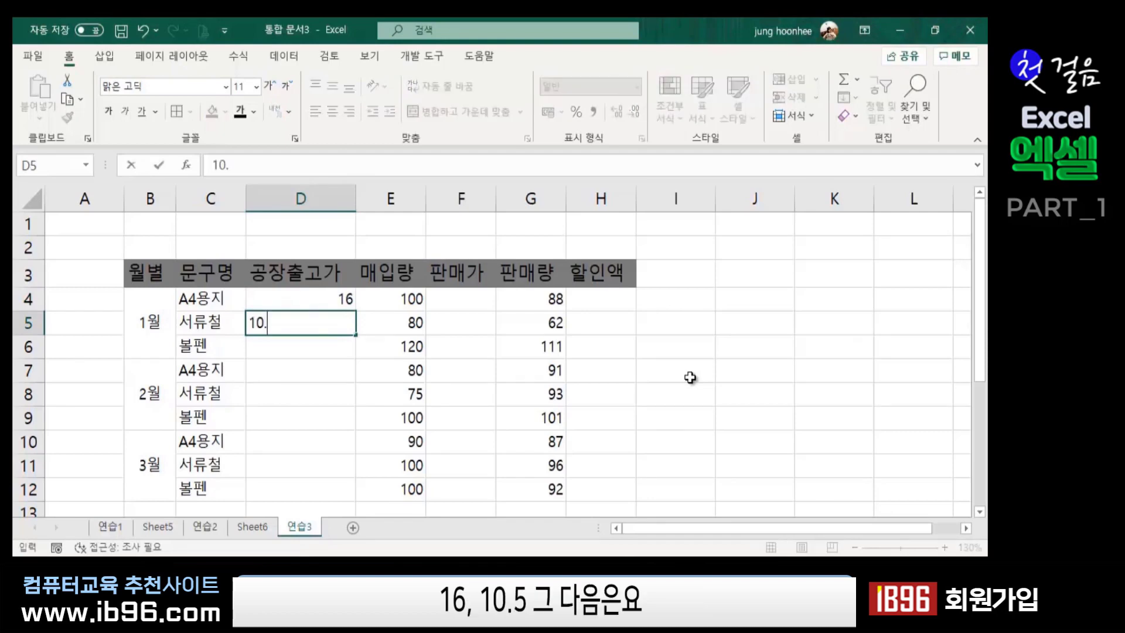
{"action": "key", "text": "Return"}
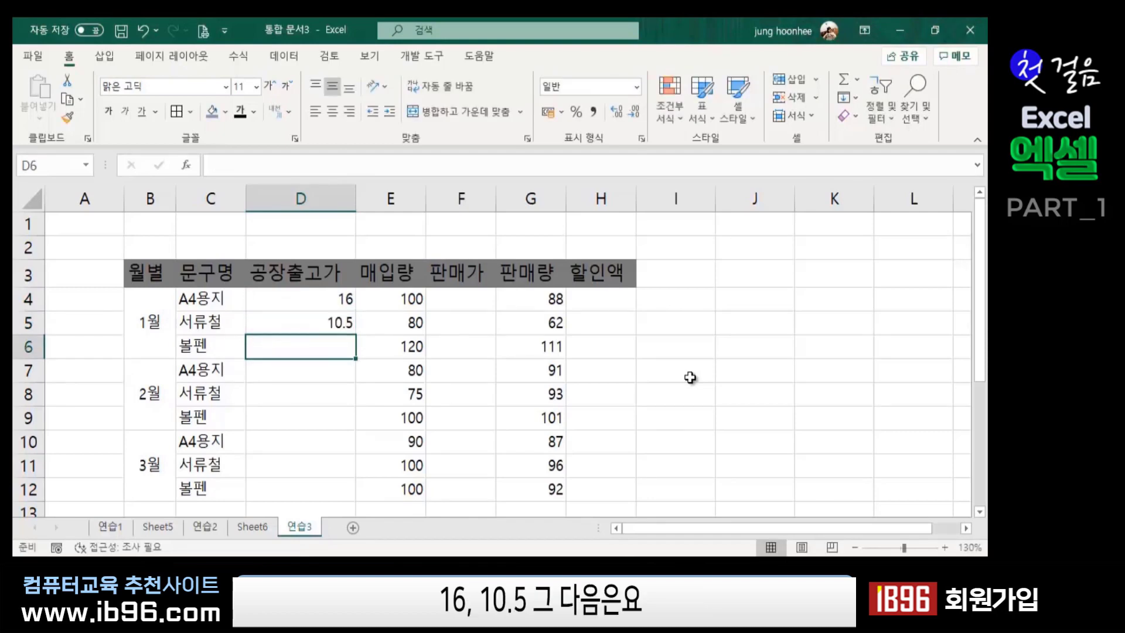
{"action": "type", "text": "14"}
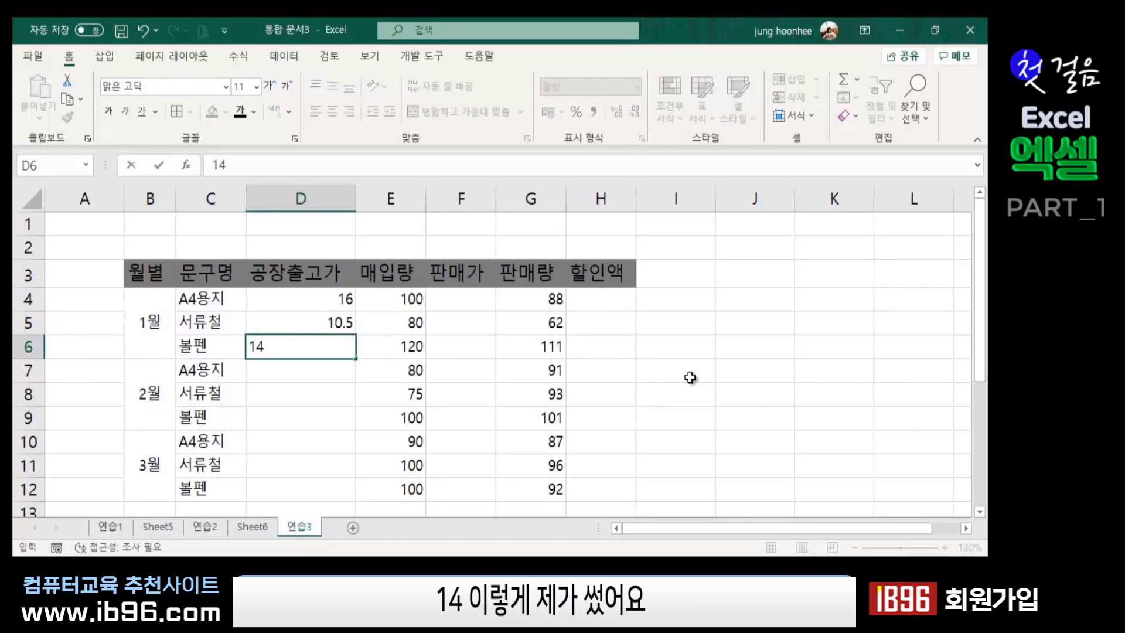
{"action": "key", "text": "Return"}
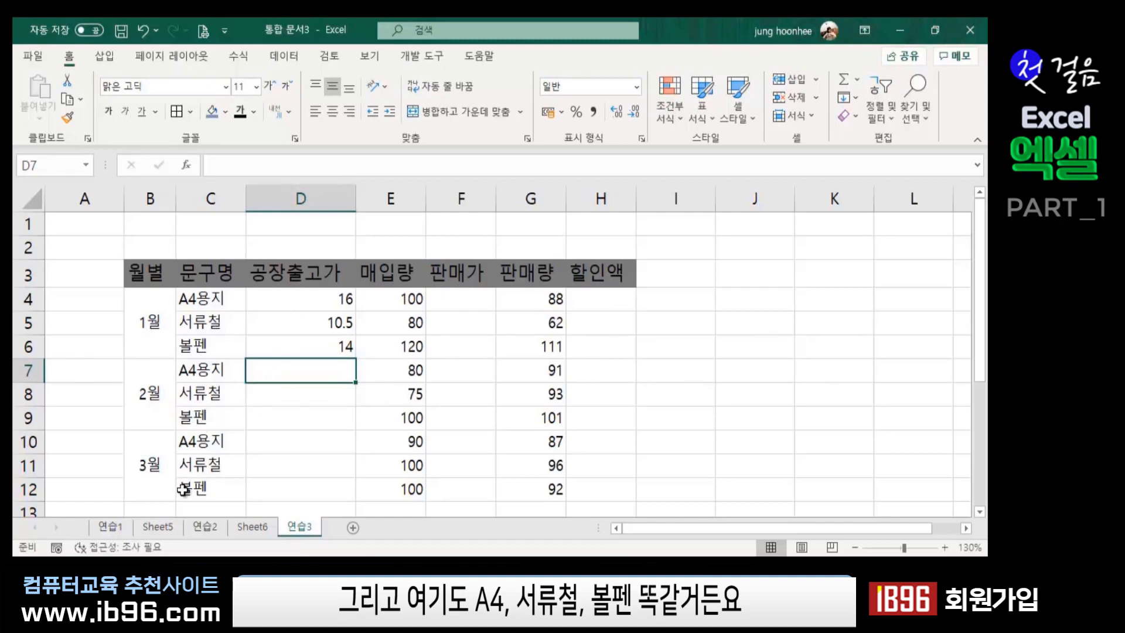
- Copy the D4:D6 prices (16, 10.5, 14) into D7 for February and D10 for March
{"action": "left_click_drag", "start_coordinate": [329, 299], "coordinate": [321, 347]}
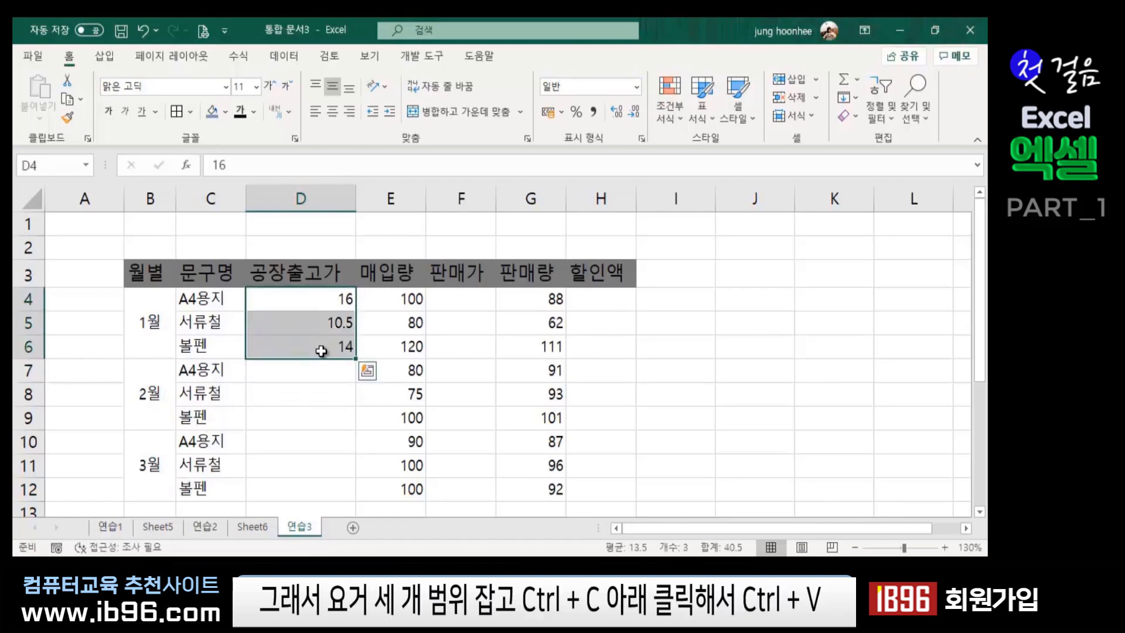
{"action": "key", "text": "ctrl+c"}
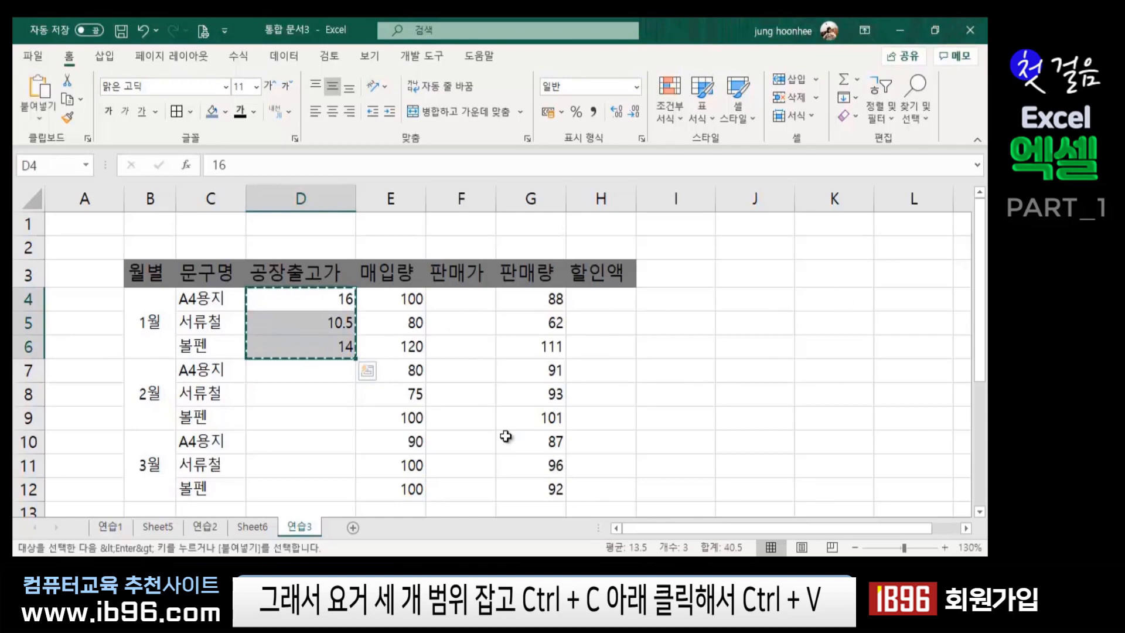
{"action": "left_click", "coordinate": [285, 371]}
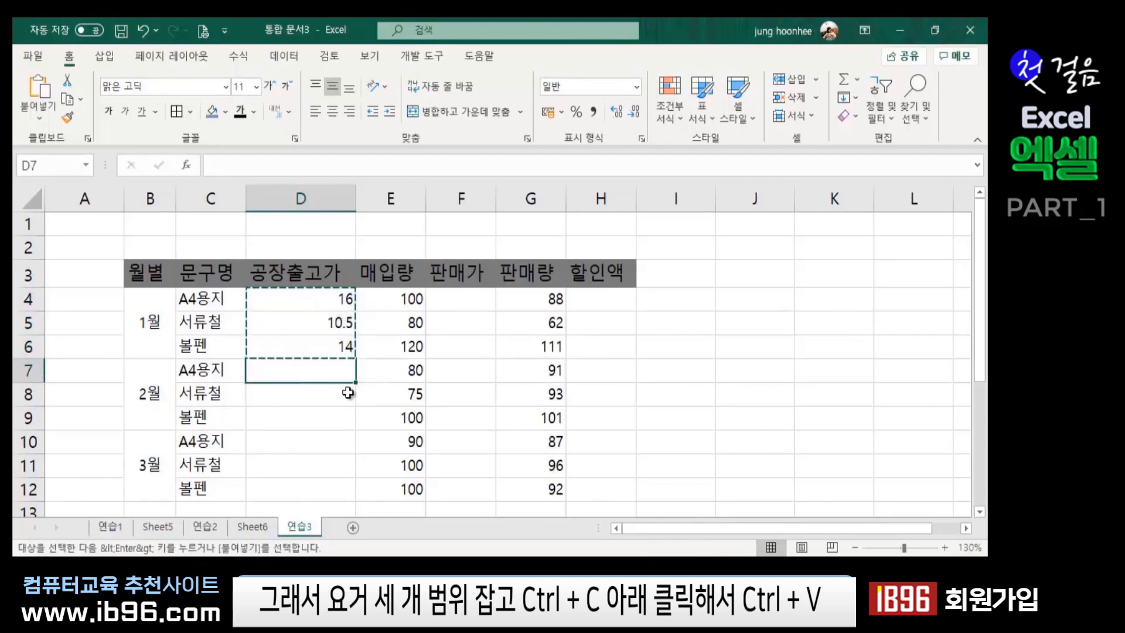
{"action": "key", "text": "ctrl+v"}
{"action": "left_click", "coordinate": [258, 448]}
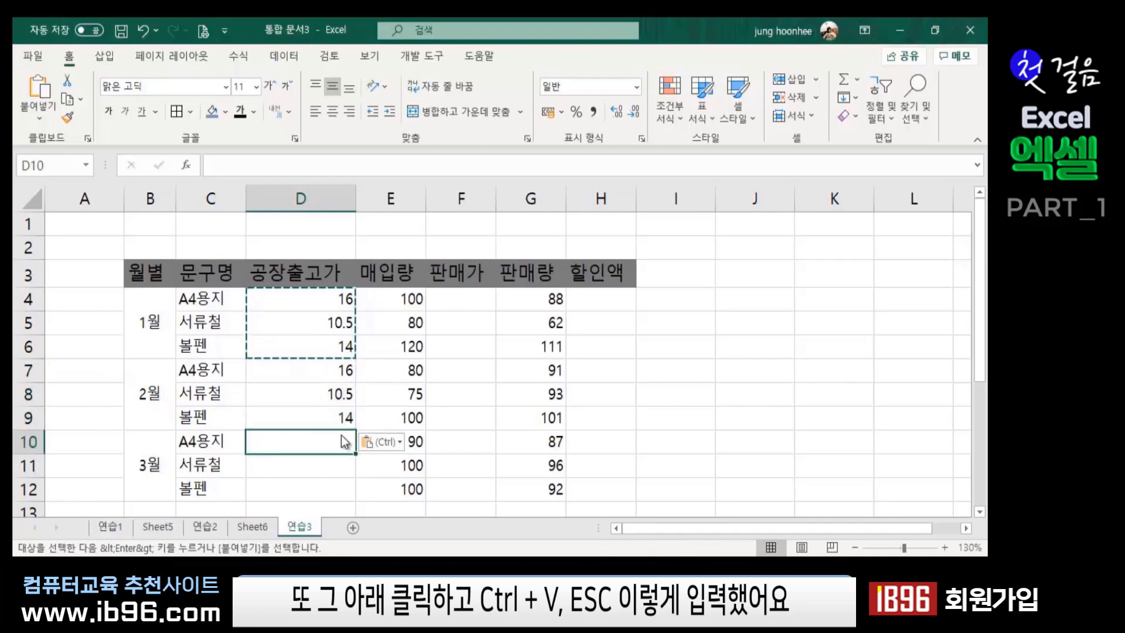
{"action": "key", "text": "ctrl+v"}
{"action": "key", "text": "Escape"}
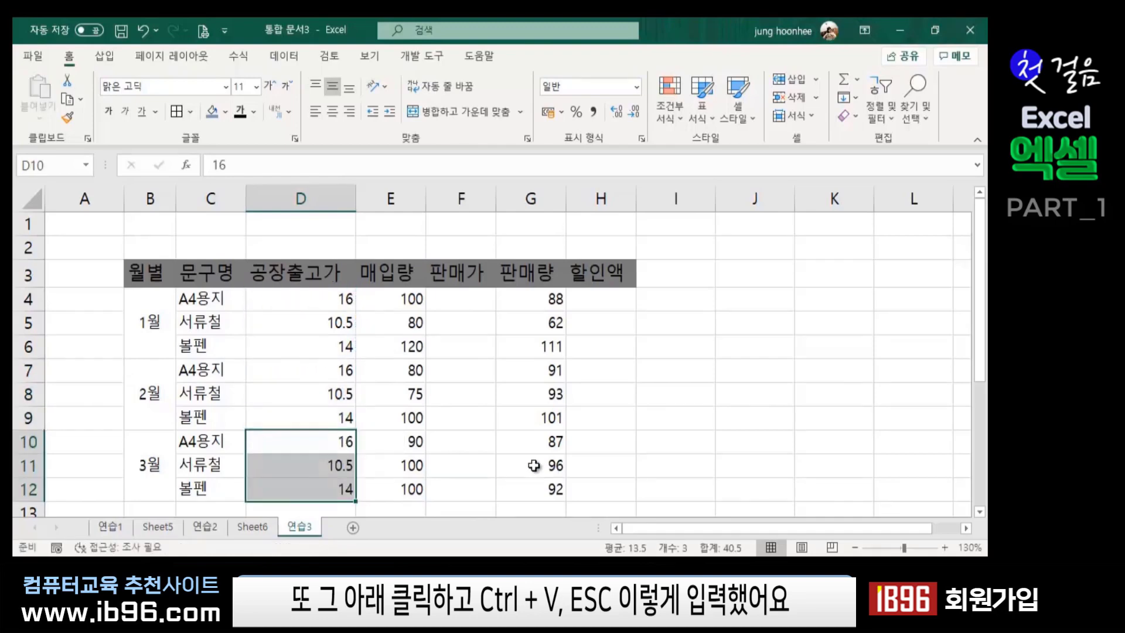
{"action": "left_click", "coordinate": [788, 408]}
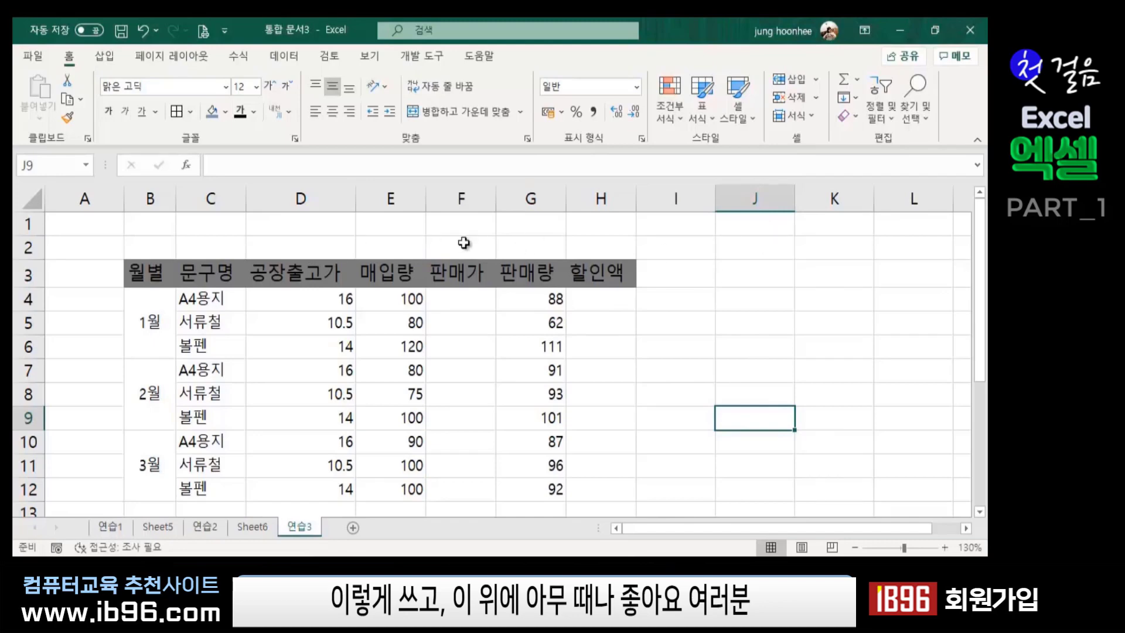
{"action": "left_click", "coordinate": [404, 226]}
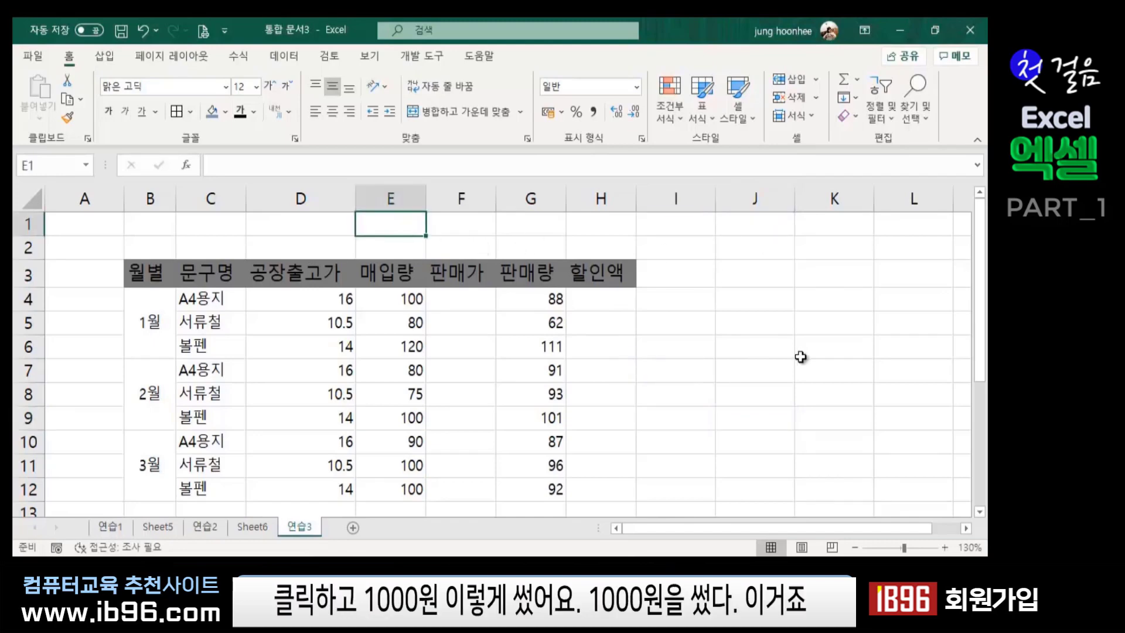
{"action": "type", "text": "1"}
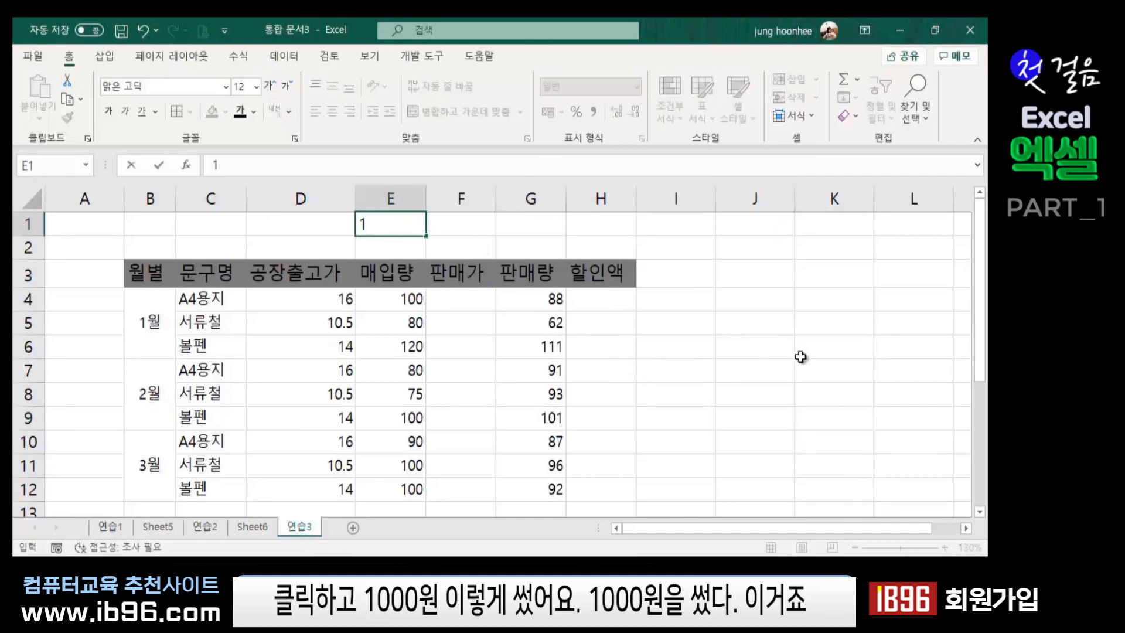
{"action": "type", "text": "000"}
{"action": "key", "text": "Return"}
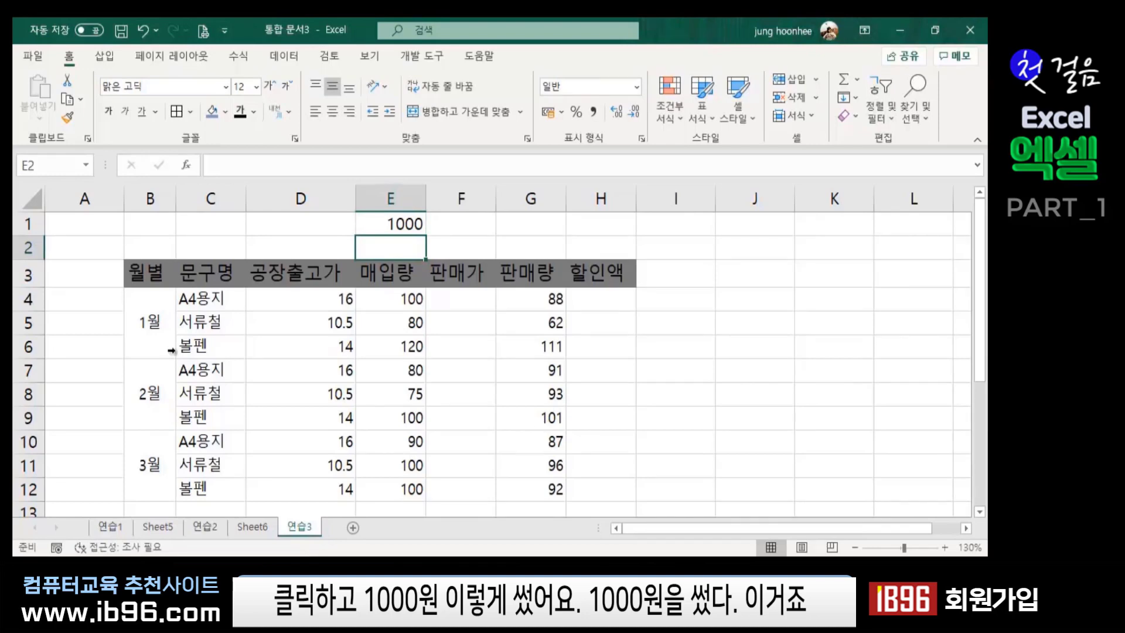
{"action": "left_click", "coordinate": [694, 344]}
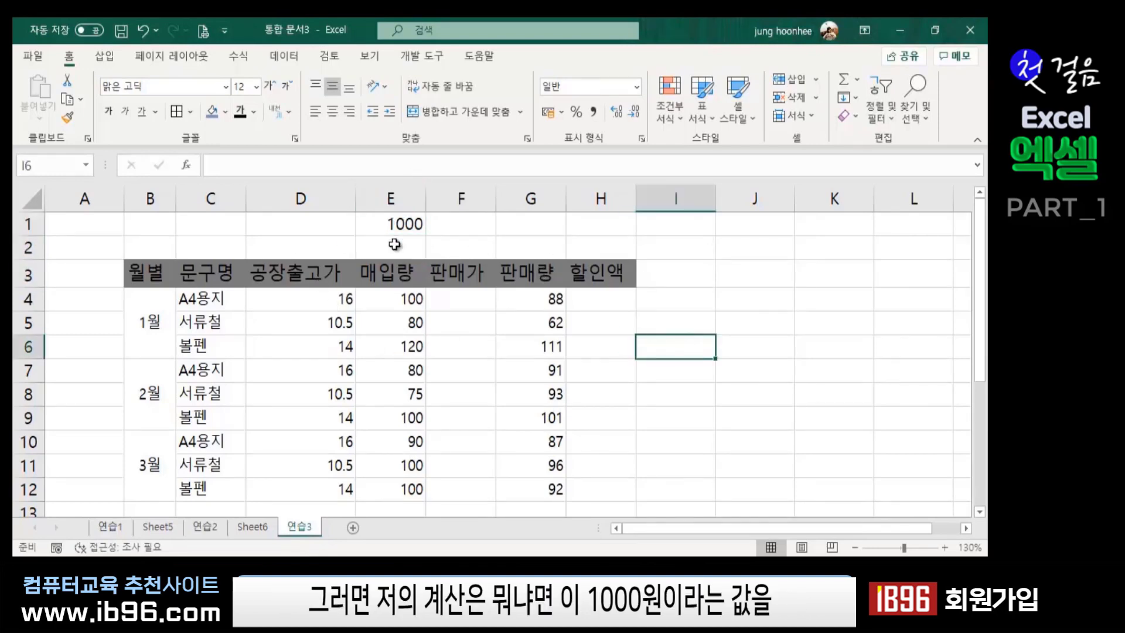
{"action": "left_click", "coordinate": [403, 225]}
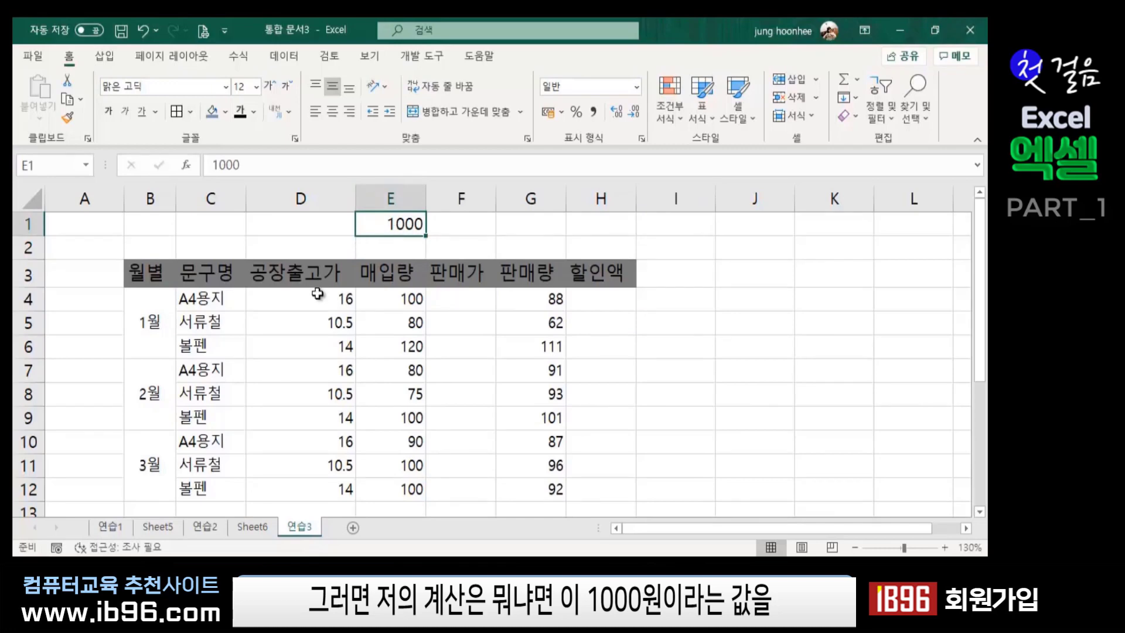
{"action": "left_click", "coordinate": [337, 299]}
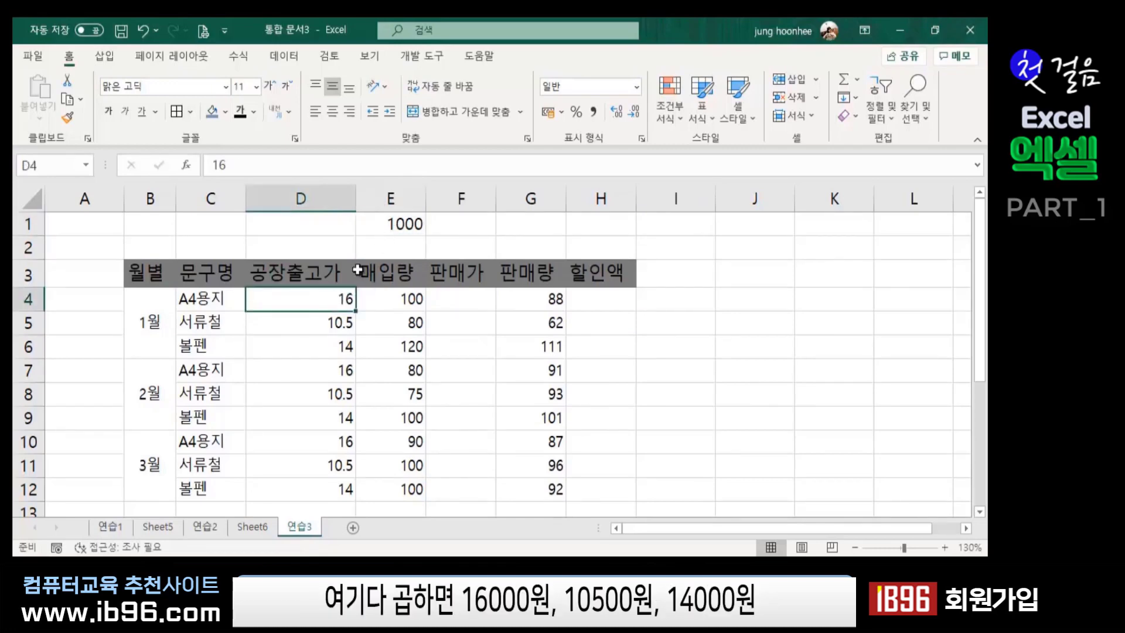
{"action": "left_click", "coordinate": [332, 324]}
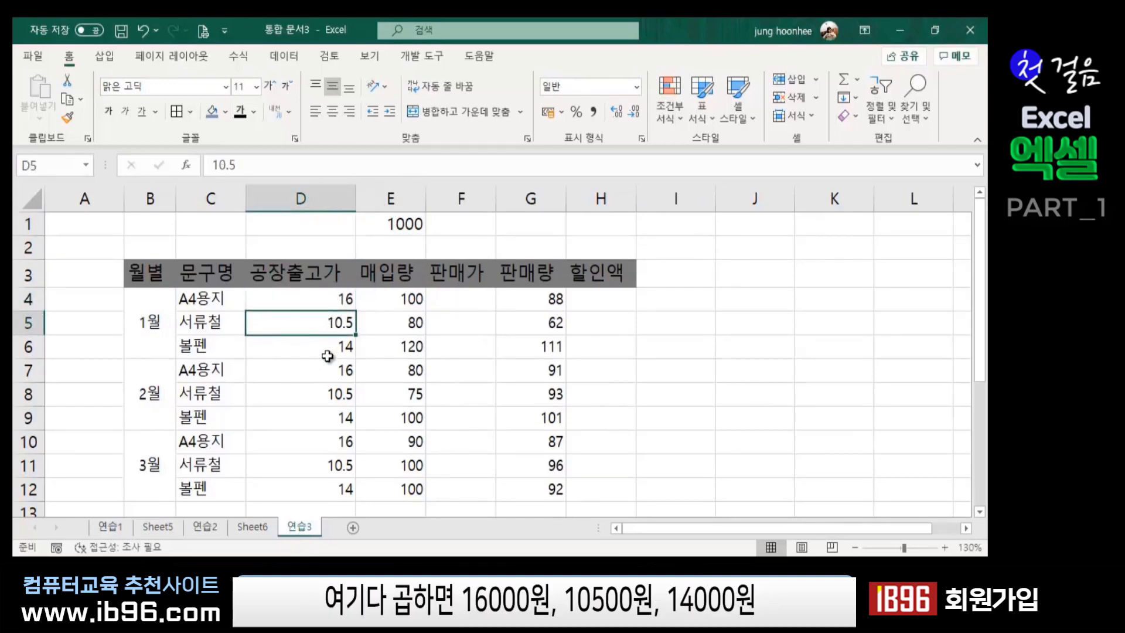
{"action": "left_click", "coordinate": [324, 348]}
{"action": "left_click", "coordinate": [326, 369]}
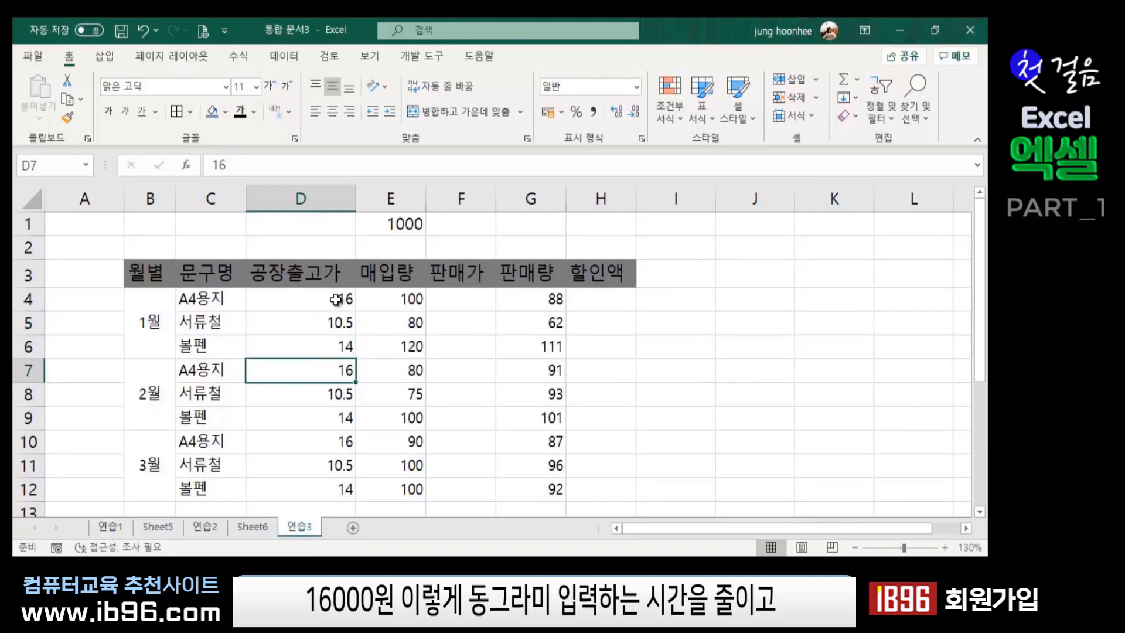
{"action": "left_click", "coordinate": [336, 301]}
{"action": "left_click", "coordinate": [337, 328]}
{"action": "left_click", "coordinate": [334, 389]}
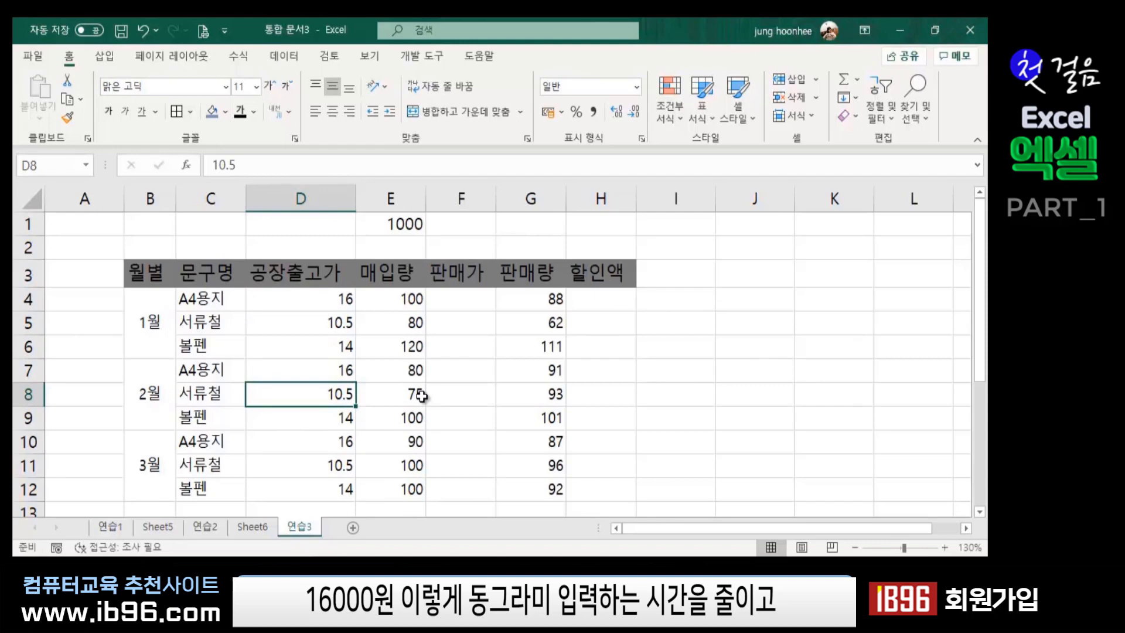
{"action": "left_click", "coordinate": [393, 227]}
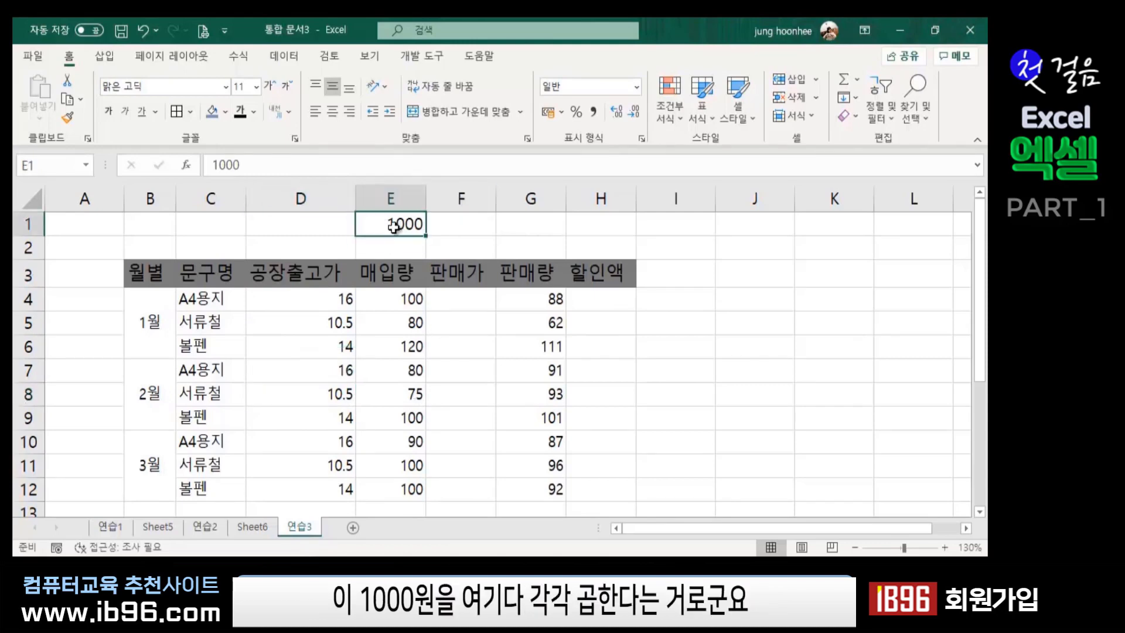
{"action": "left_click", "coordinate": [319, 300]}
{"action": "left_click", "coordinate": [308, 328]}
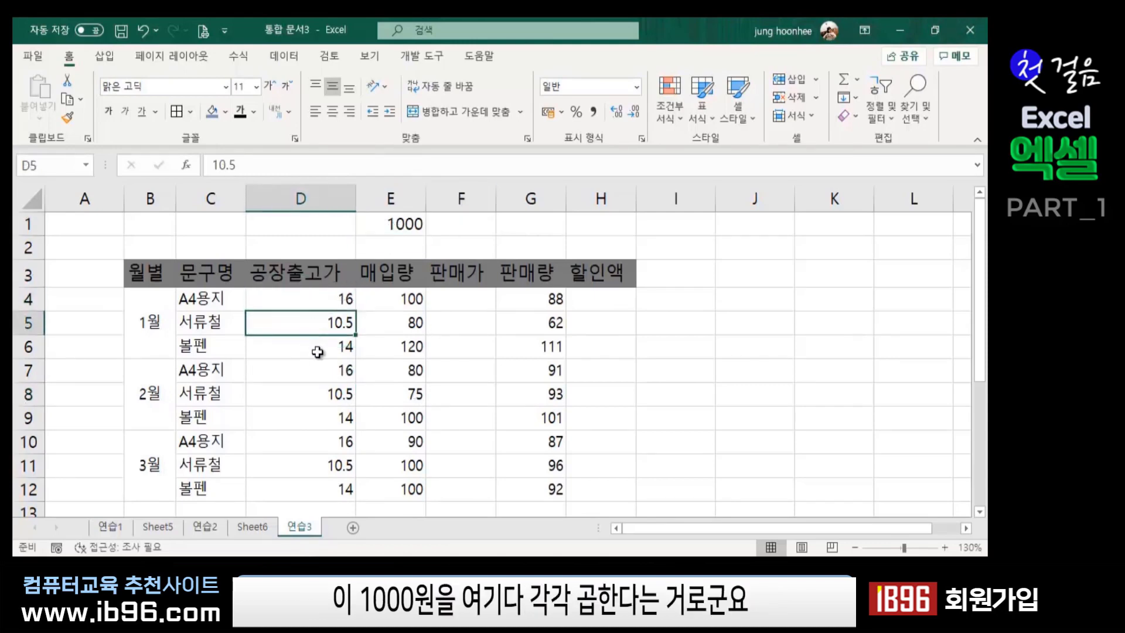
{"action": "left_click", "coordinate": [317, 352]}
{"action": "left_click", "coordinate": [320, 392]}
{"action": "left_click", "coordinate": [311, 466]}
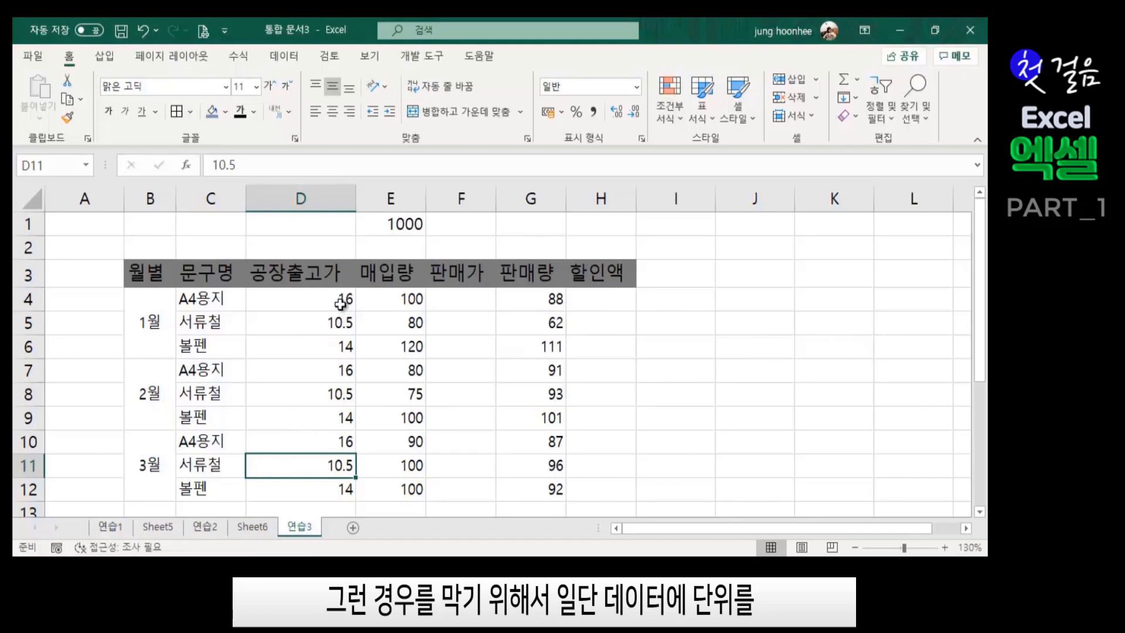
- Copy the 1000 in E1 and select the factory prices D4:D12 as the target
{"action": "left_click_drag", "start_coordinate": [328, 299], "coordinate": [325, 497]}
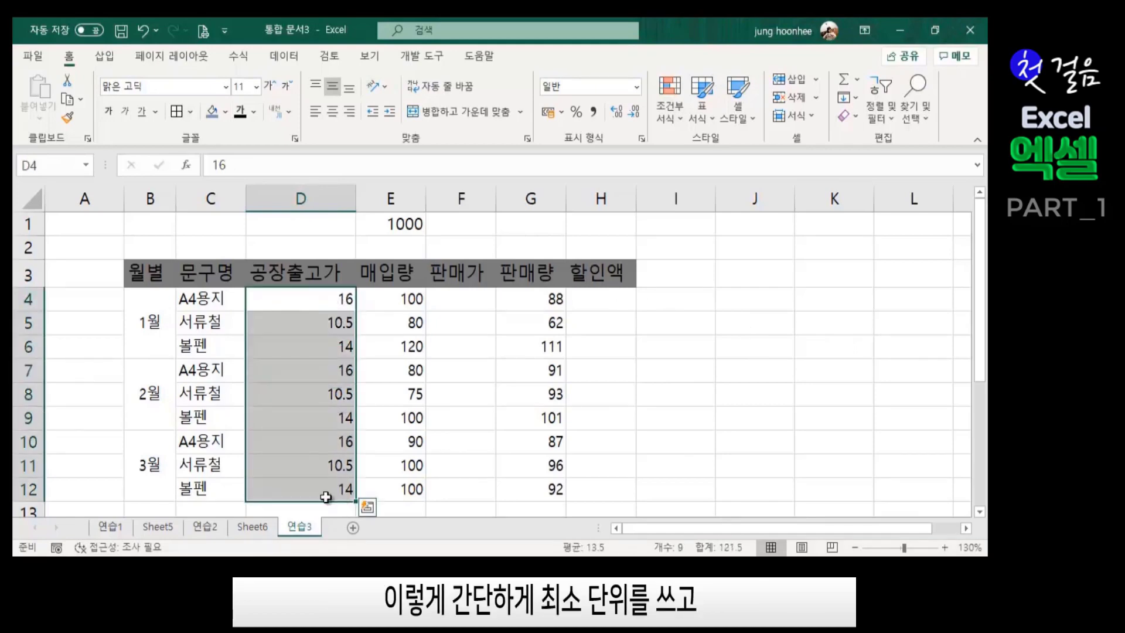
{"action": "left_click", "coordinate": [404, 224]}
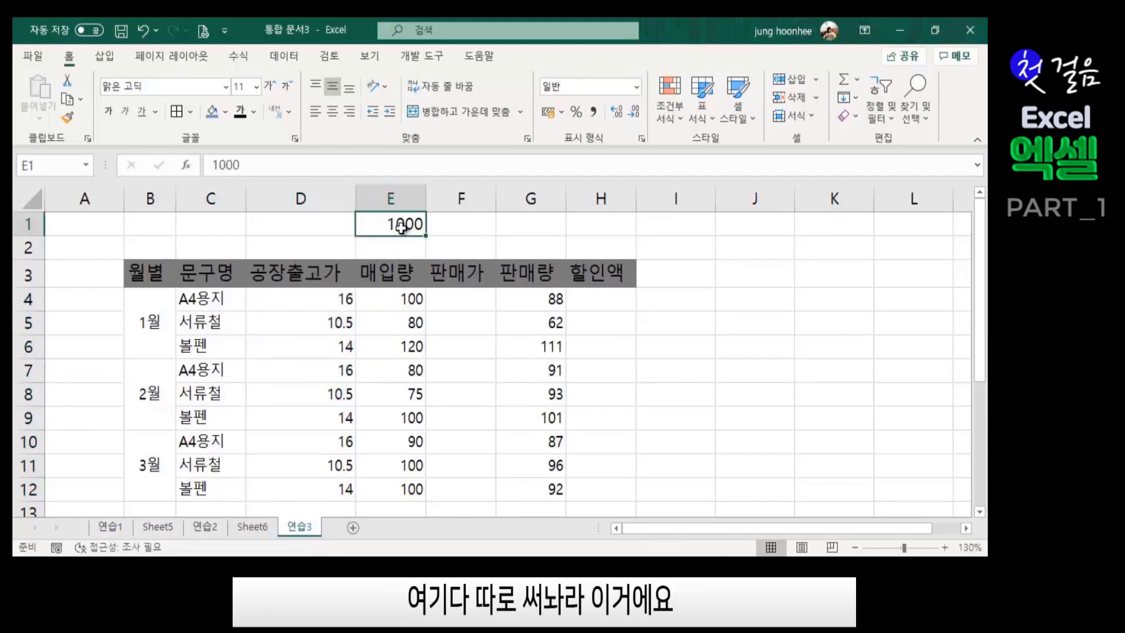
{"action": "left_click", "coordinate": [739, 345]}
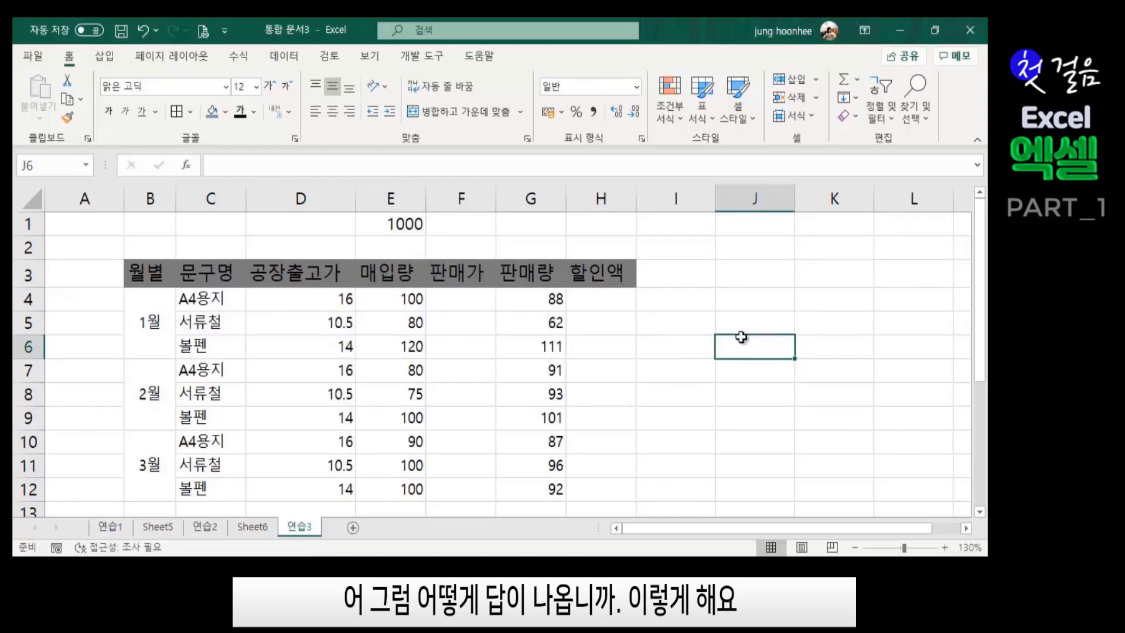
{"action": "left_click", "coordinate": [410, 223]}
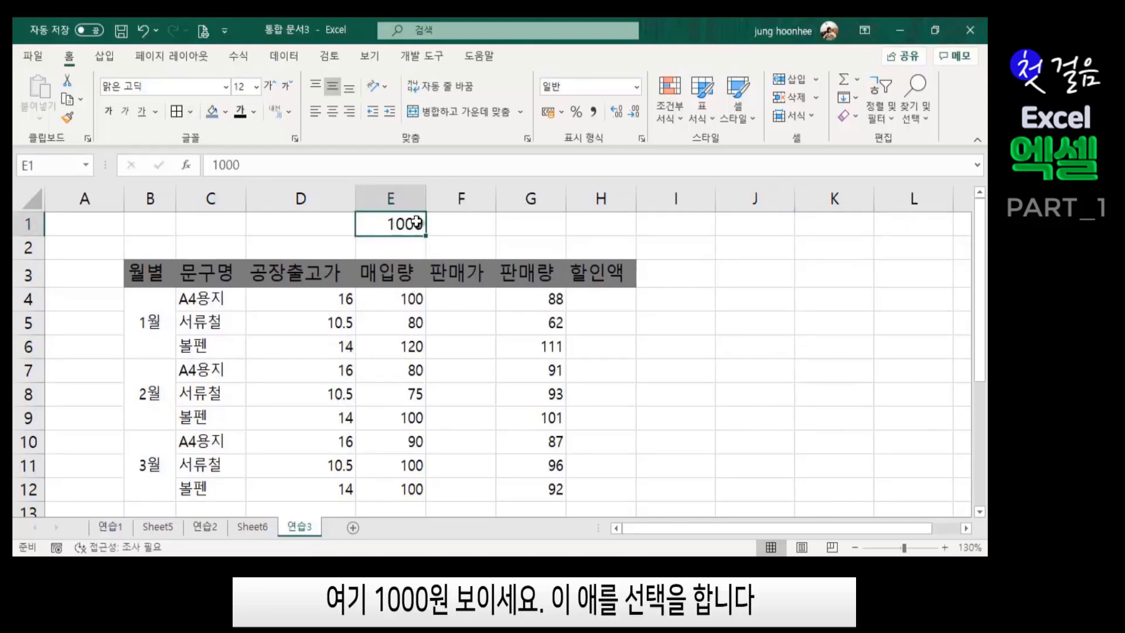
{"action": "left_click", "coordinate": [678, 281]}
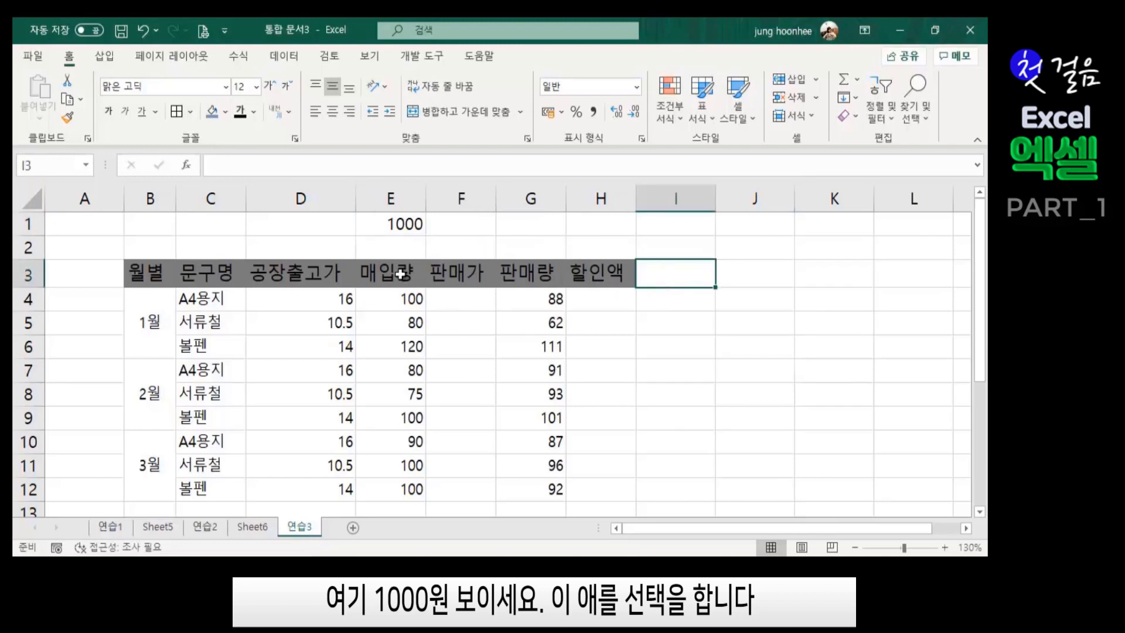
{"action": "left_click", "coordinate": [390, 224]}
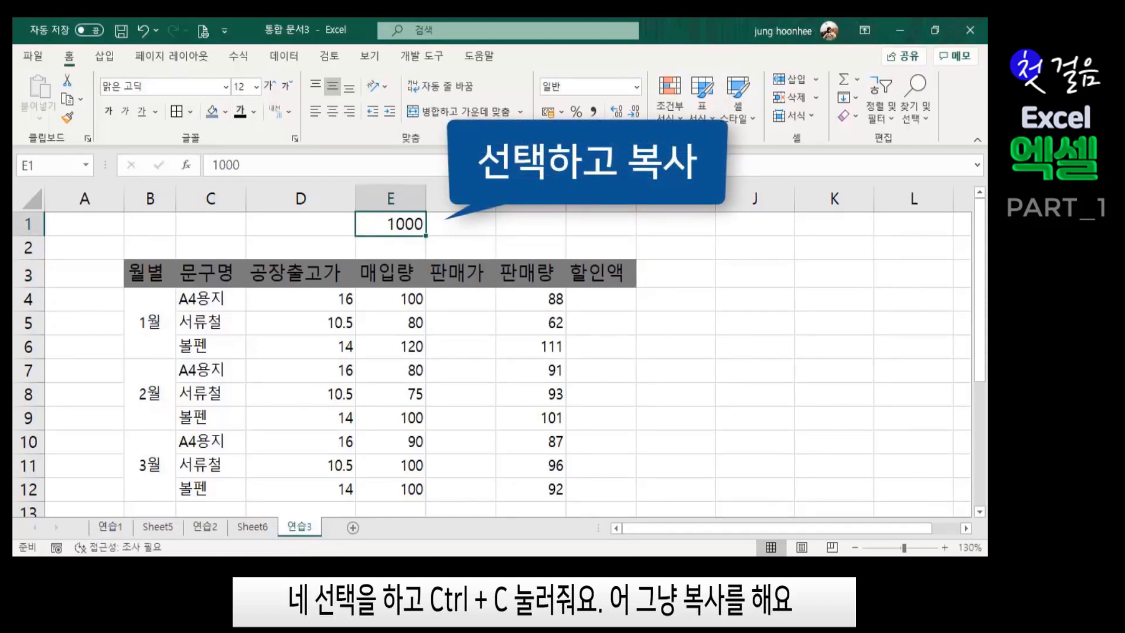
{"action": "key", "text": "ctrl+c"}
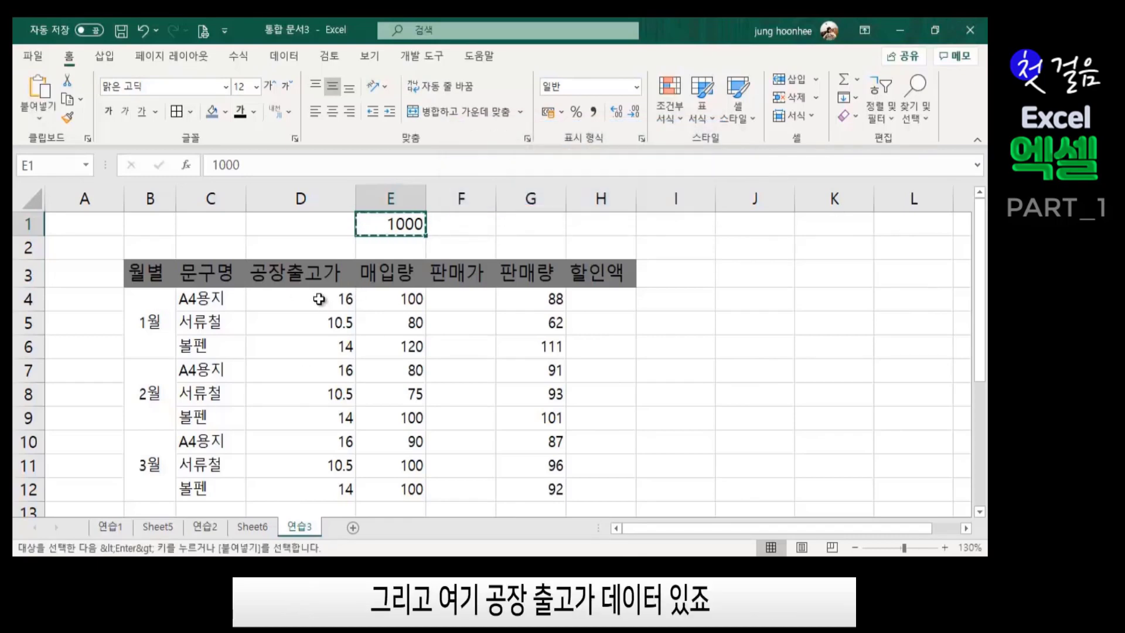
{"action": "left_click_drag", "start_coordinate": [317, 296], "coordinate": [320, 496]}
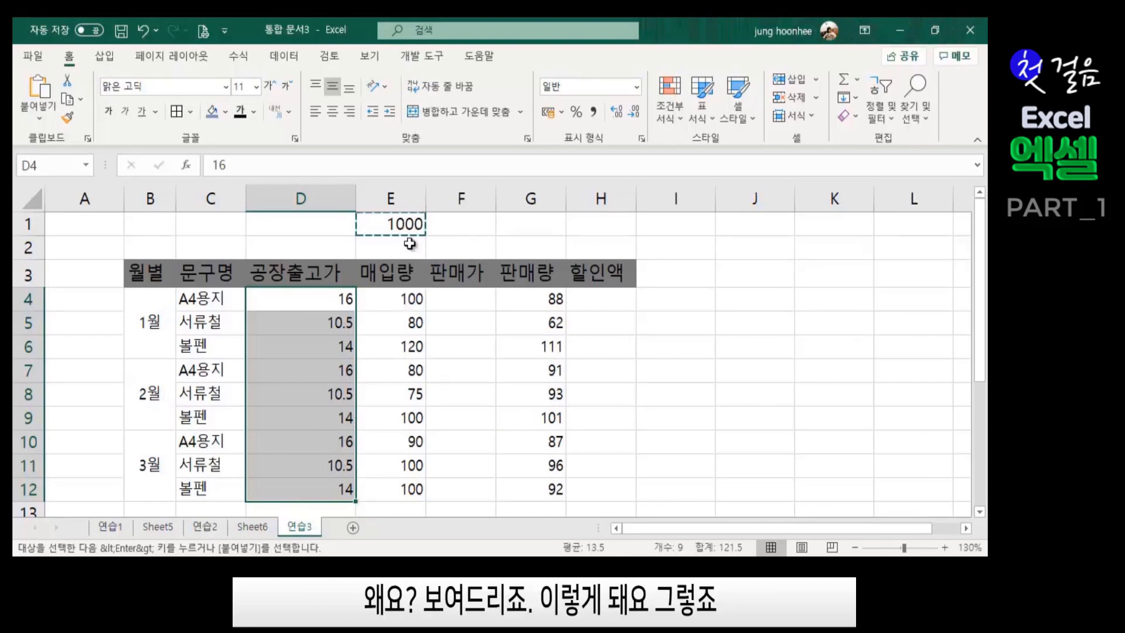
{"action": "key", "text": "ctrl+v"}
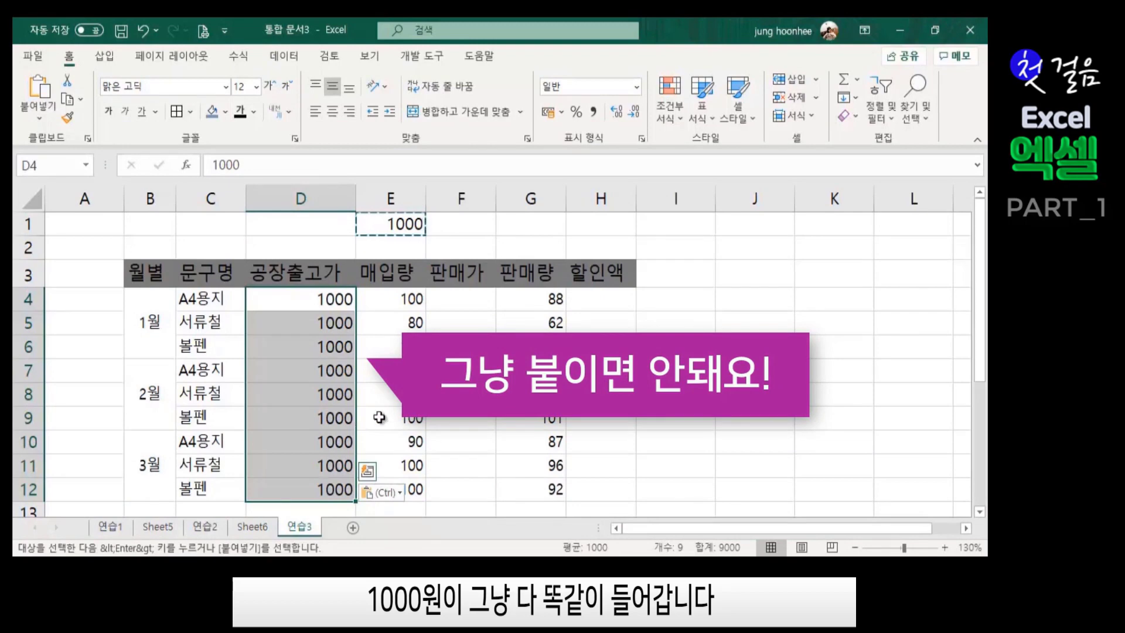
{"action": "key", "text": "Escape"}
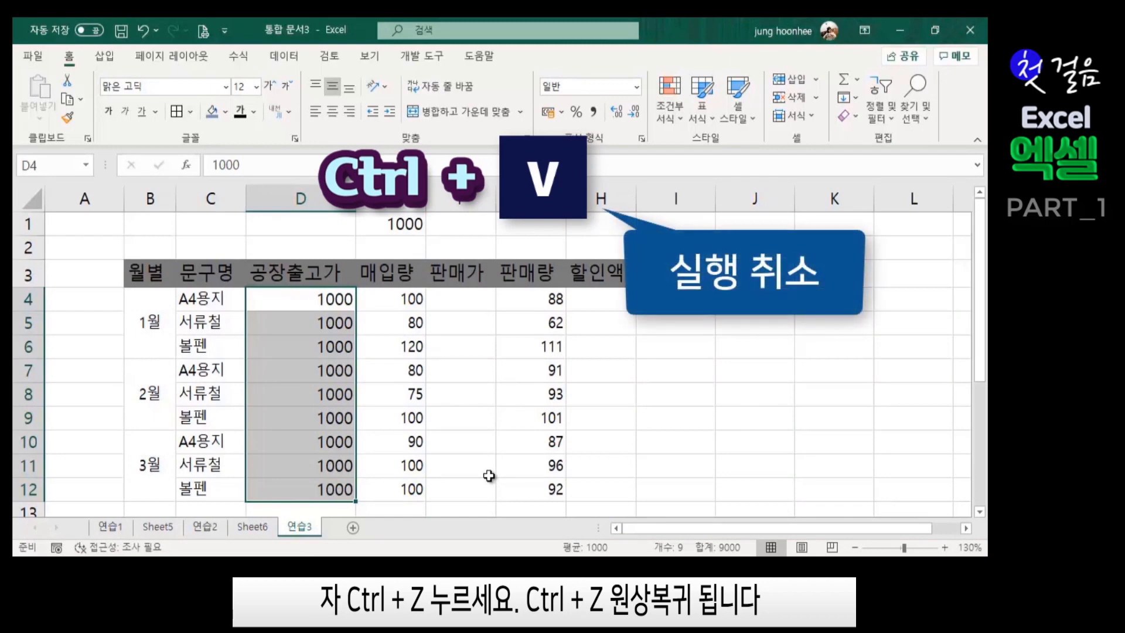
{"action": "key", "text": "ctrl+z"}
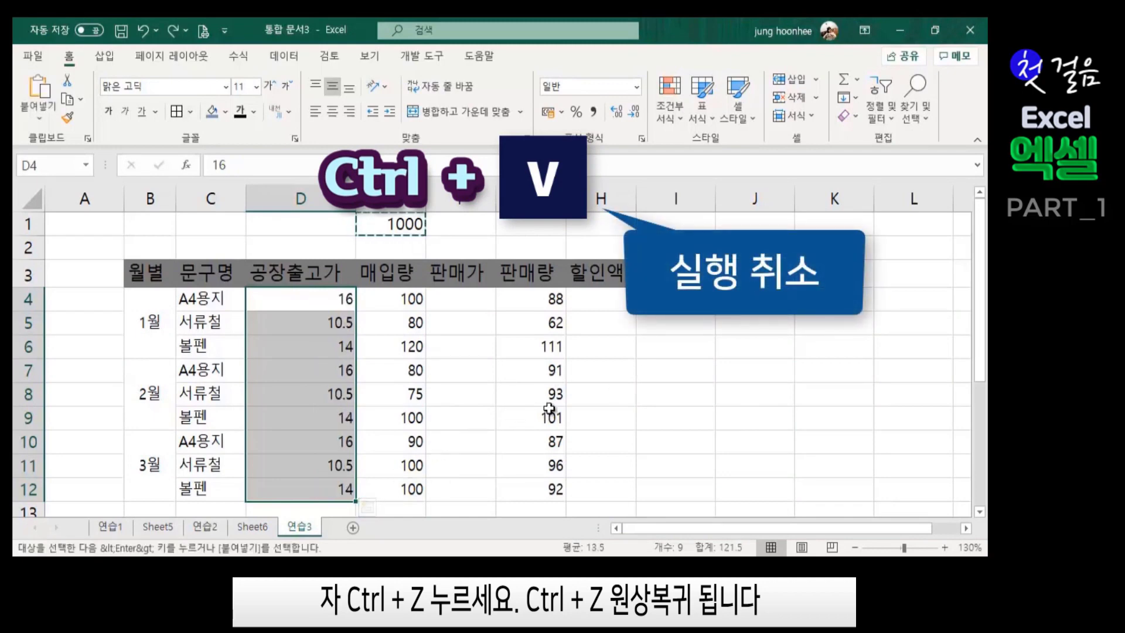
{"action": "key", "text": "Escape"}
{"action": "left_click", "coordinate": [678, 375]}
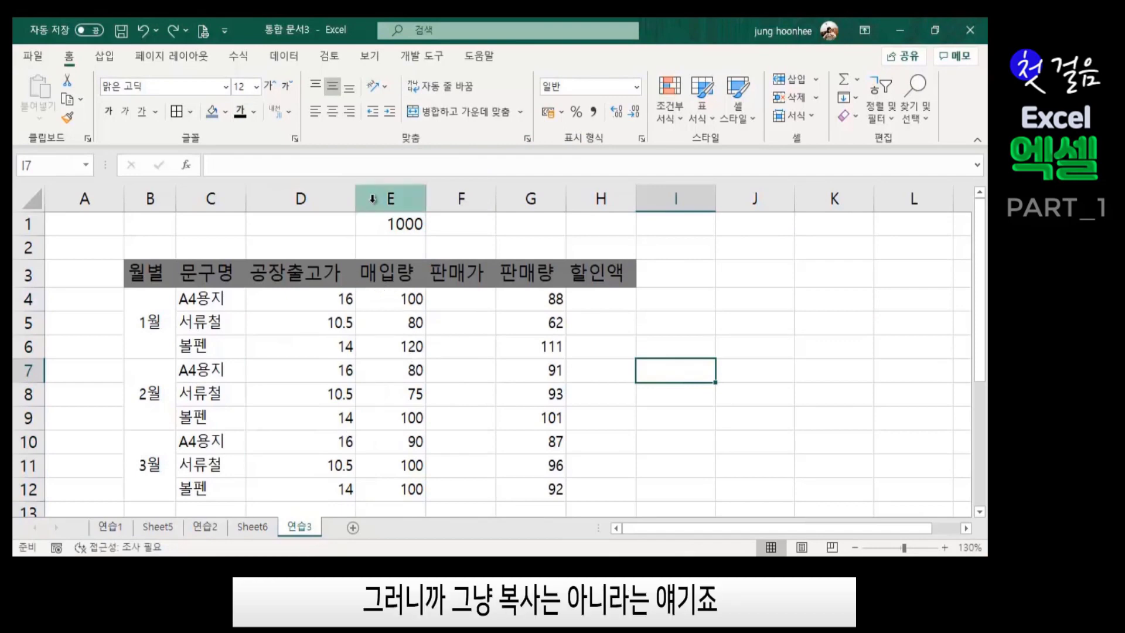
- Multiply D4:D12 by the copied 1000 using Paste Special's 곱하기 operation
{"action": "left_click", "coordinate": [405, 226]}
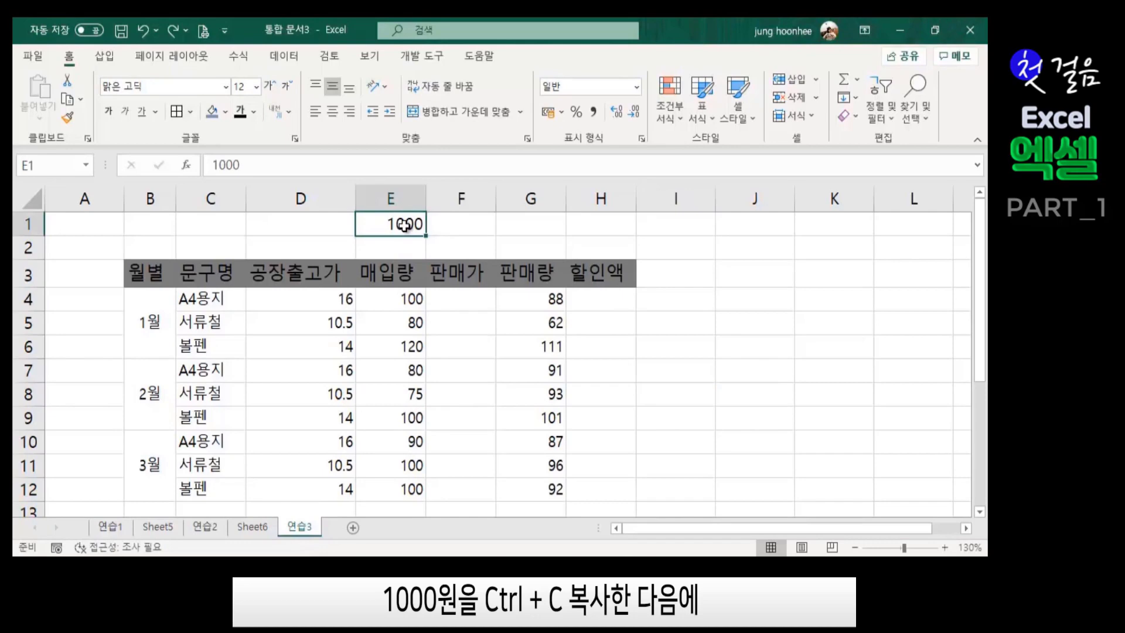
{"action": "key", "text": "ctrl+c"}
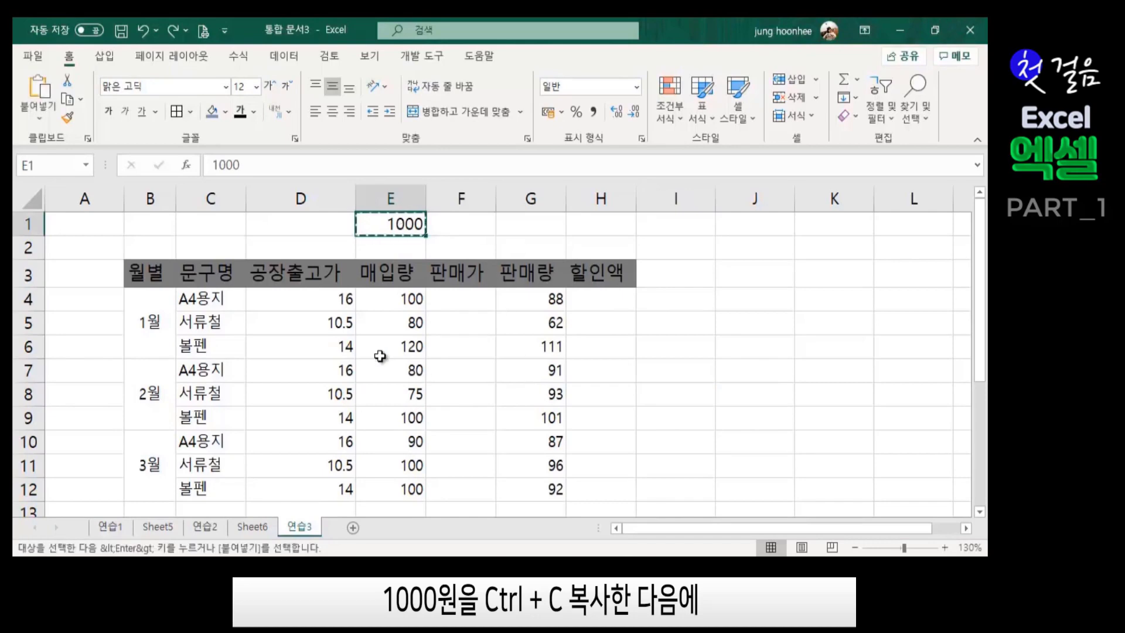
{"action": "left_click_drag", "start_coordinate": [332, 294], "coordinate": [311, 499]}
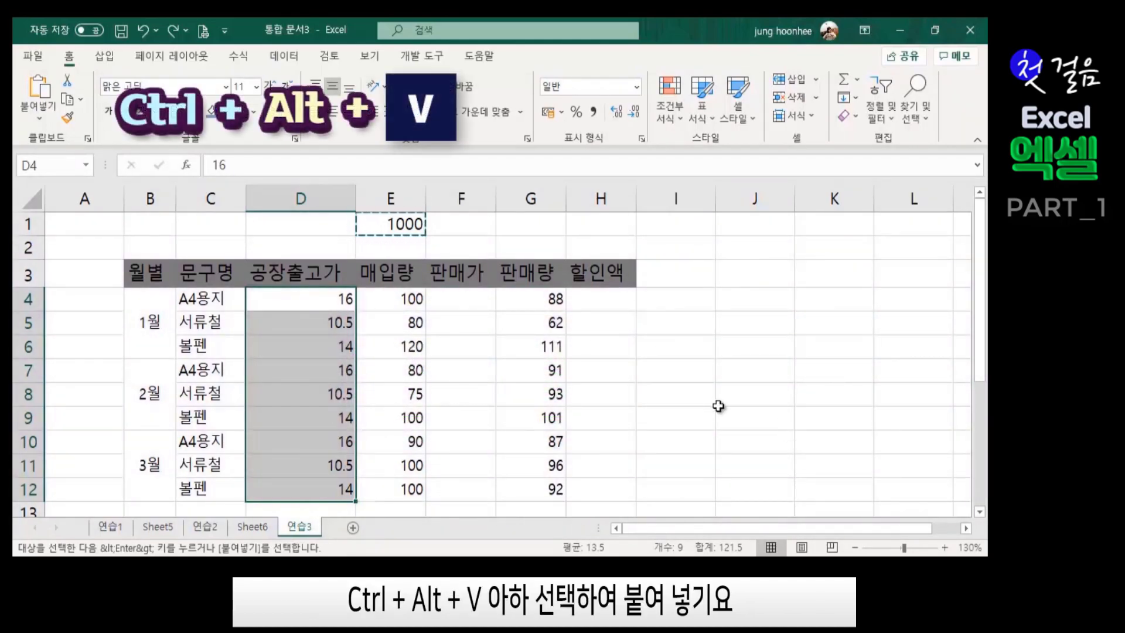
{"action": "key", "text": "ctrl+alt+v"}
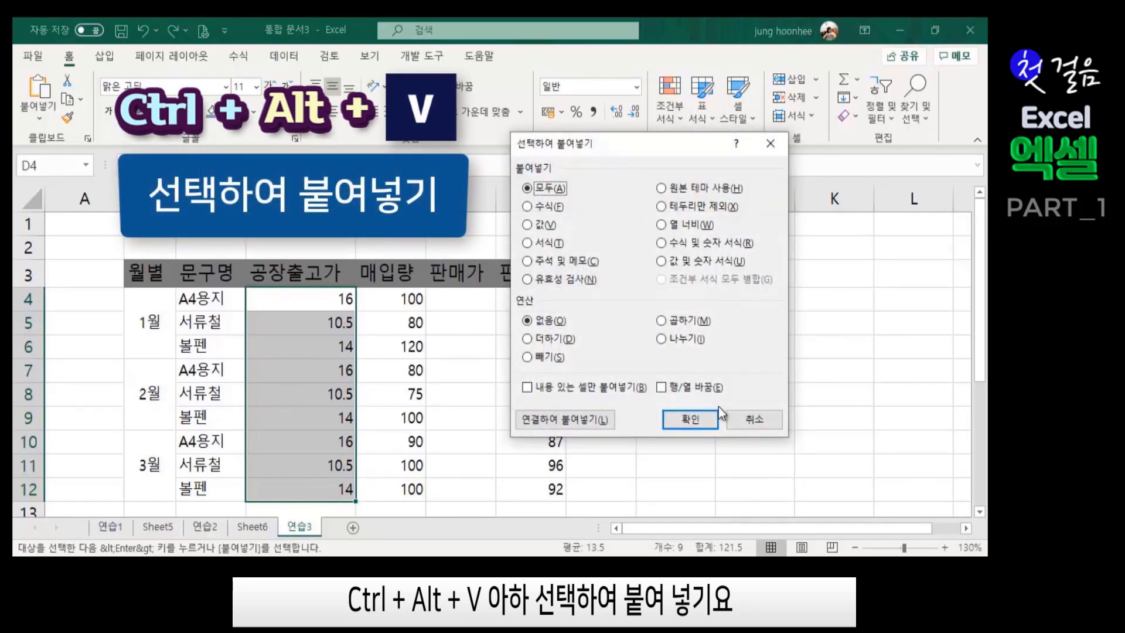
{"action": "left_click_drag", "start_coordinate": [610, 143], "coordinate": [756, 135]}
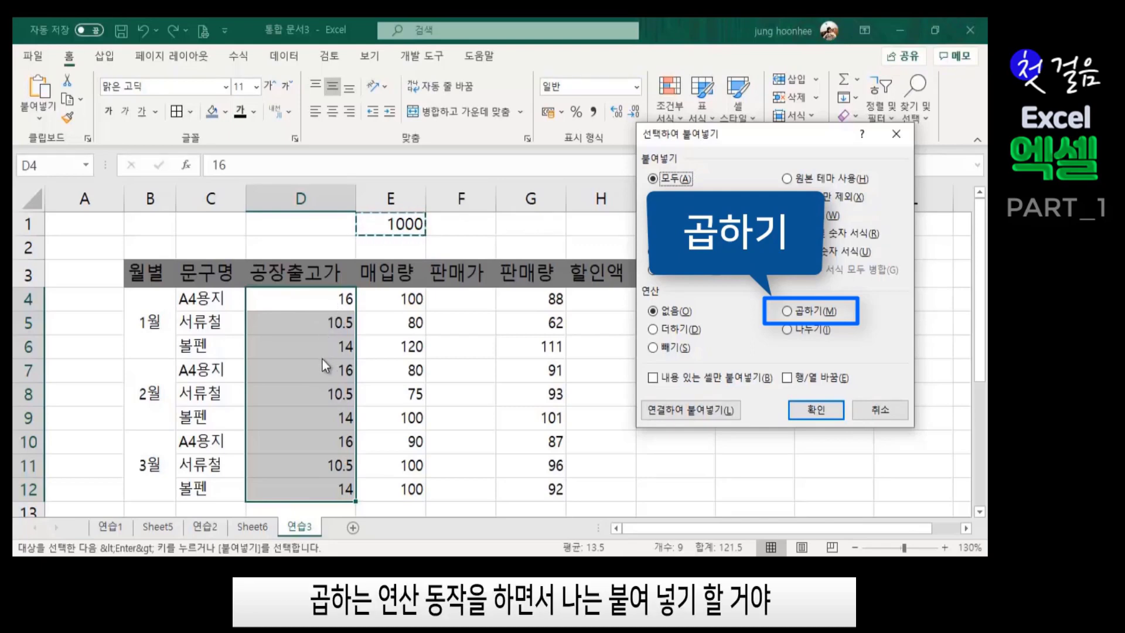
{"action": "left_click", "coordinate": [787, 310]}
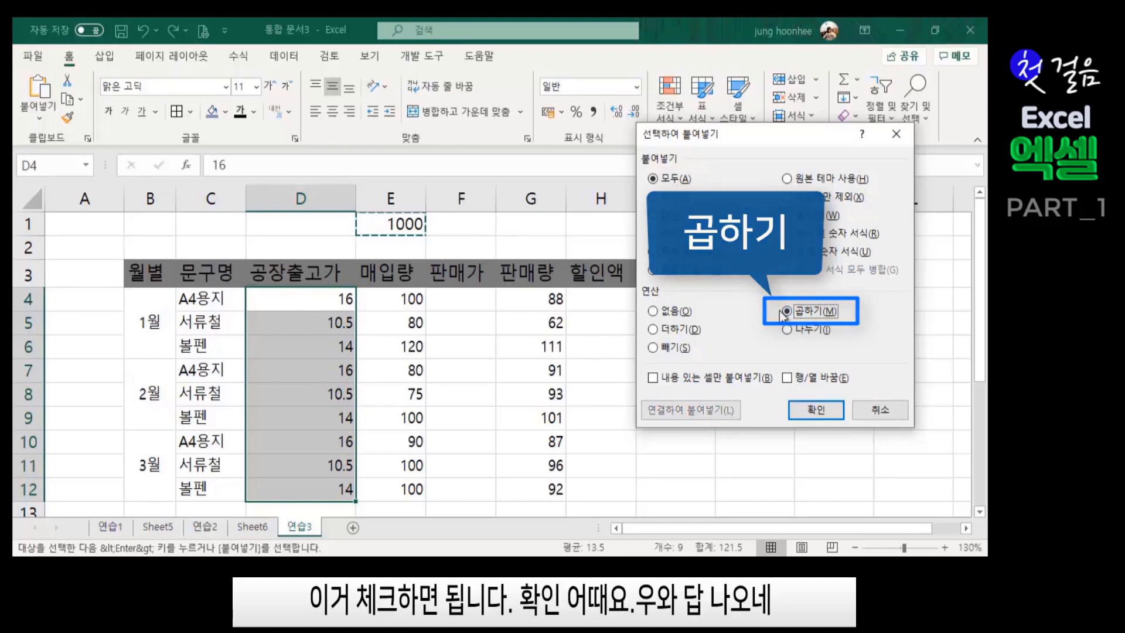
{"action": "left_click", "coordinate": [810, 409]}
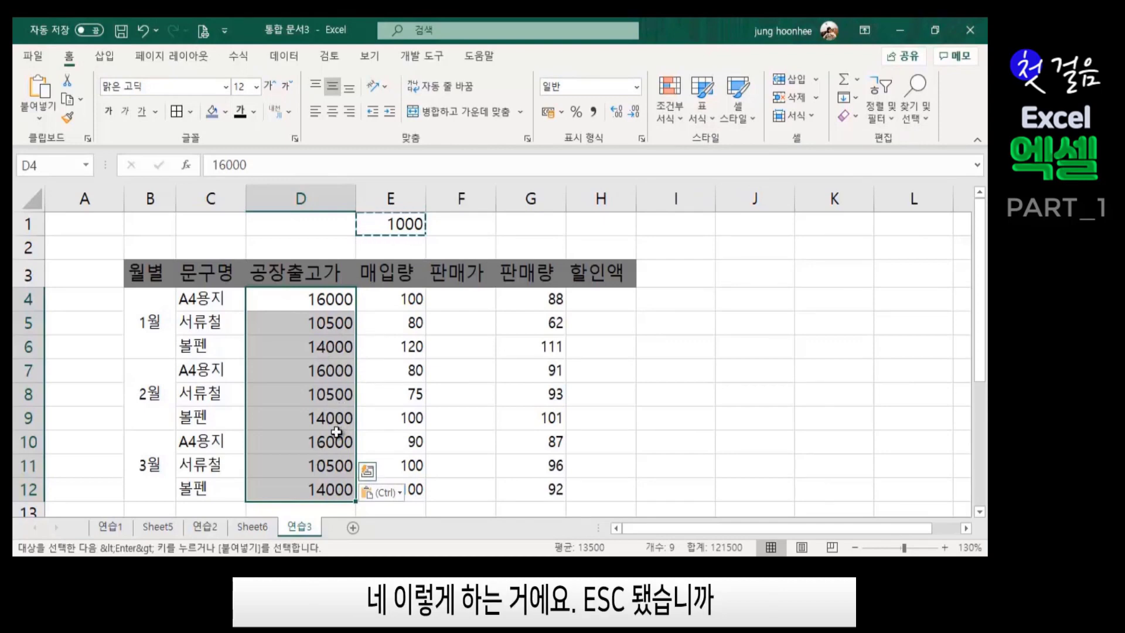
- Apply Comma Style to the prices, showing 16,000, and delete the helper 1000 from E1
{"action": "key", "text": "Escape"}
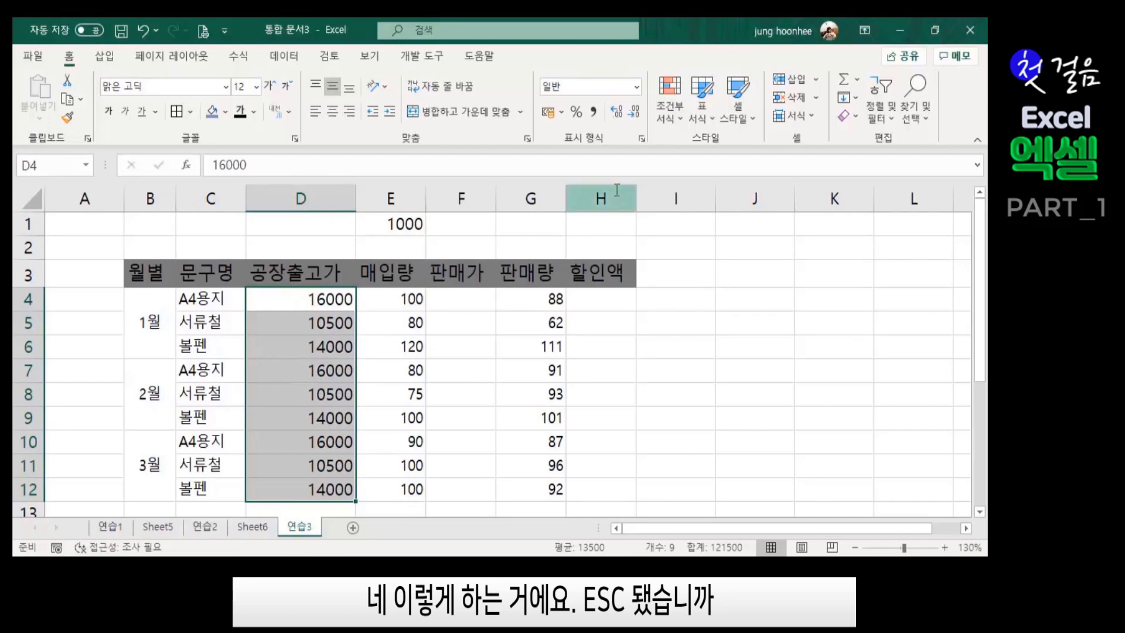
{"action": "left_click", "coordinate": [595, 112]}
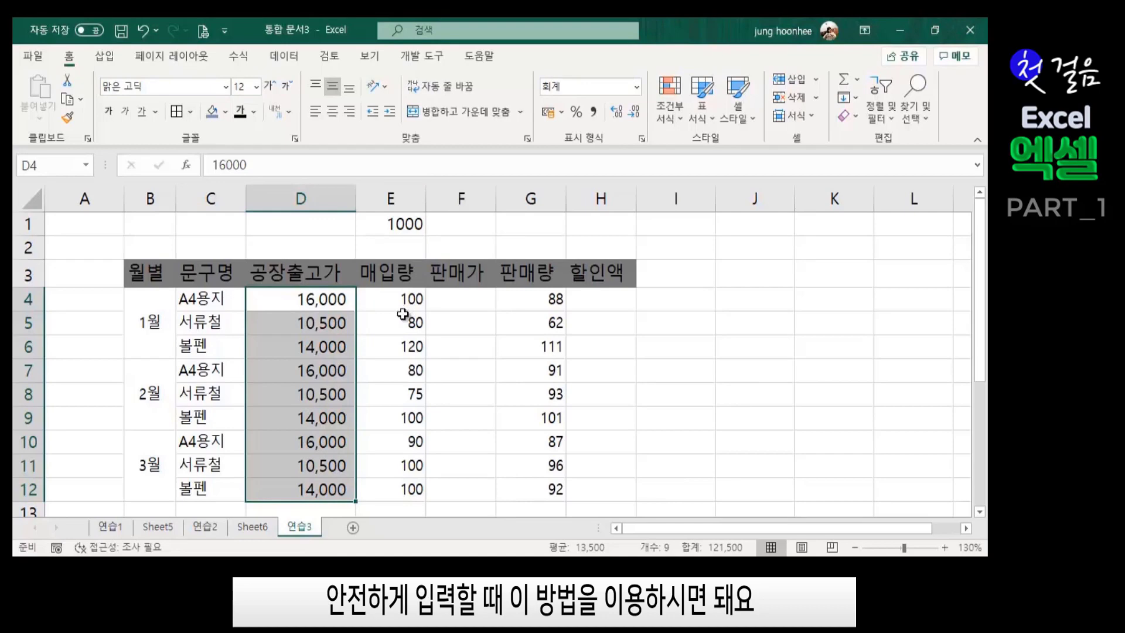
{"action": "left_click", "coordinate": [401, 230]}
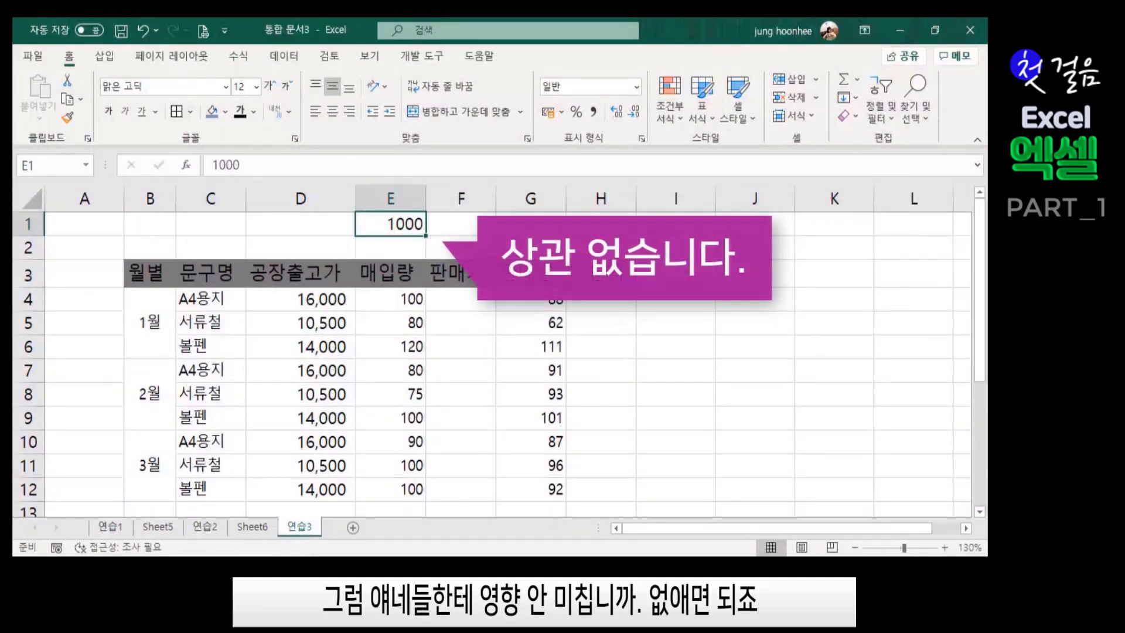
{"action": "key", "text": "Delete"}
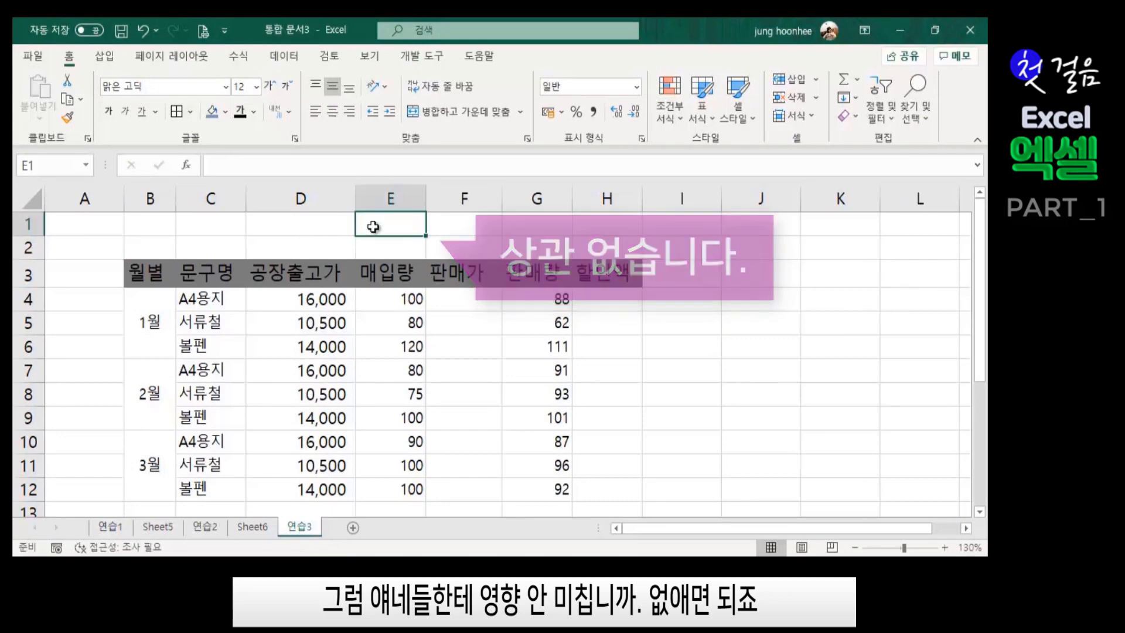